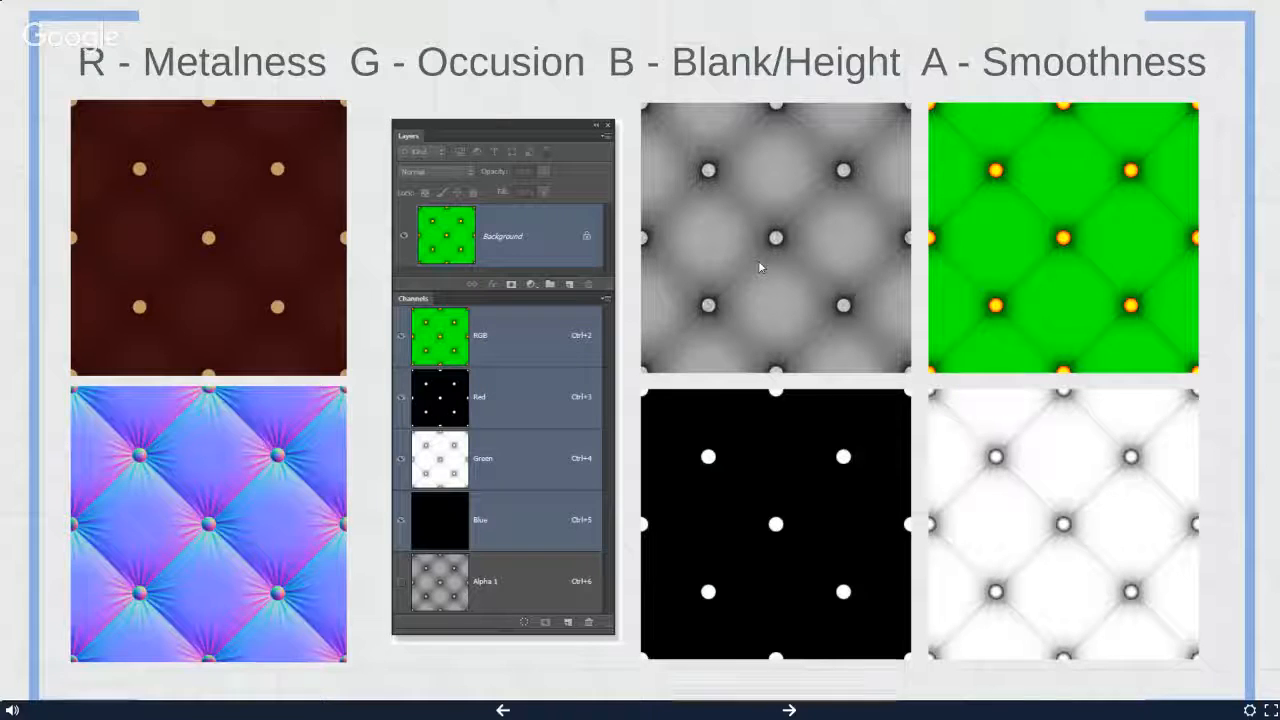
# - Leave the full-screen Prezi presentation and switch to the Unity editor
pyautogui.click(1270, 709)
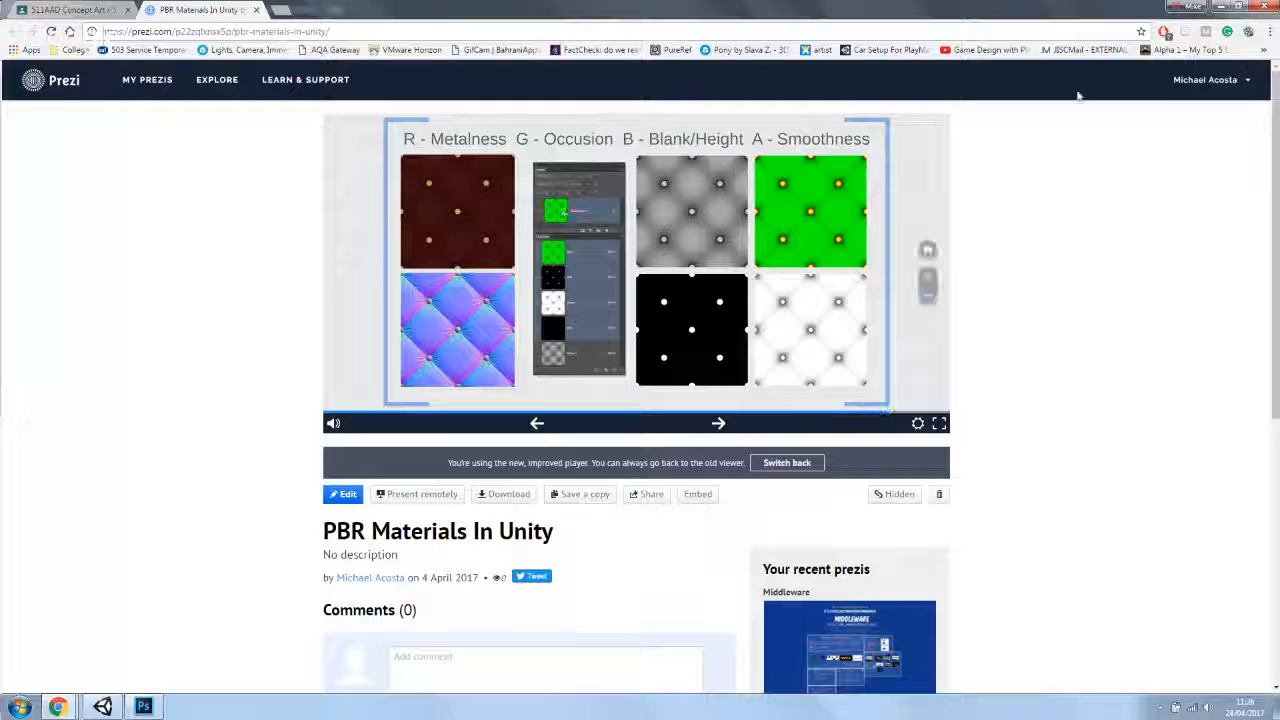
pyautogui.click(1220, 8)
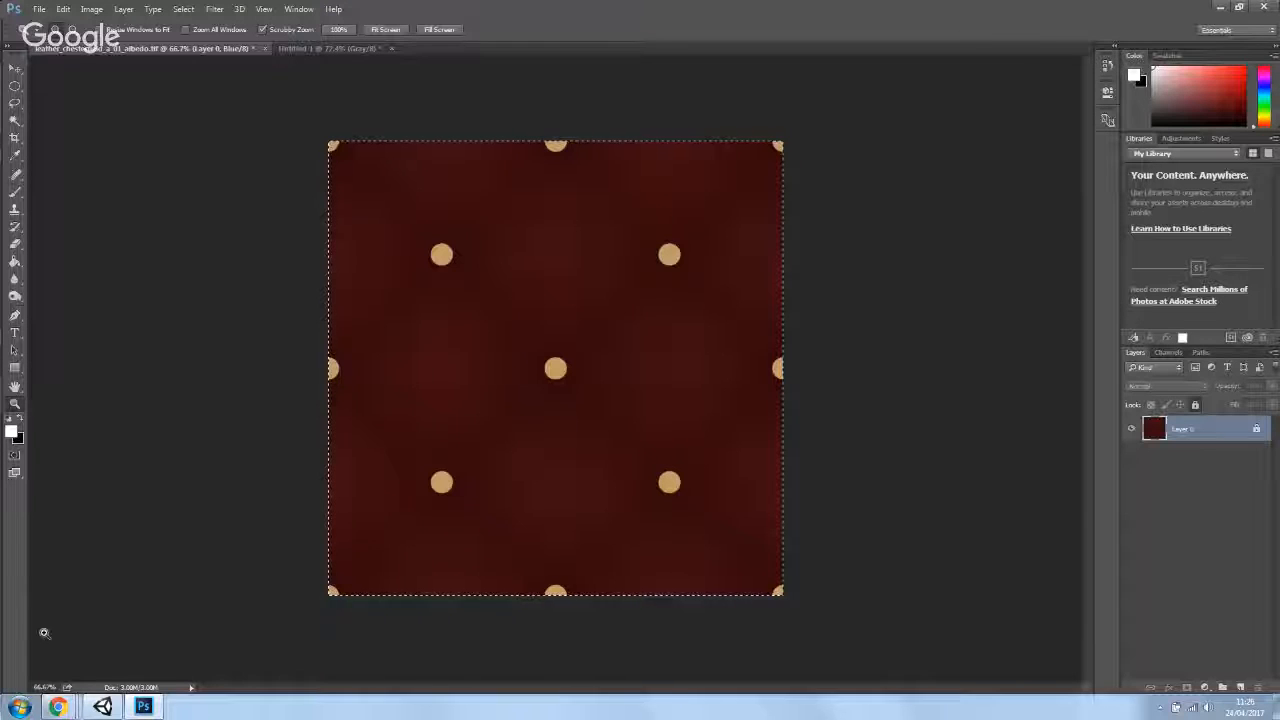
pyautogui.moveTo(102, 707)
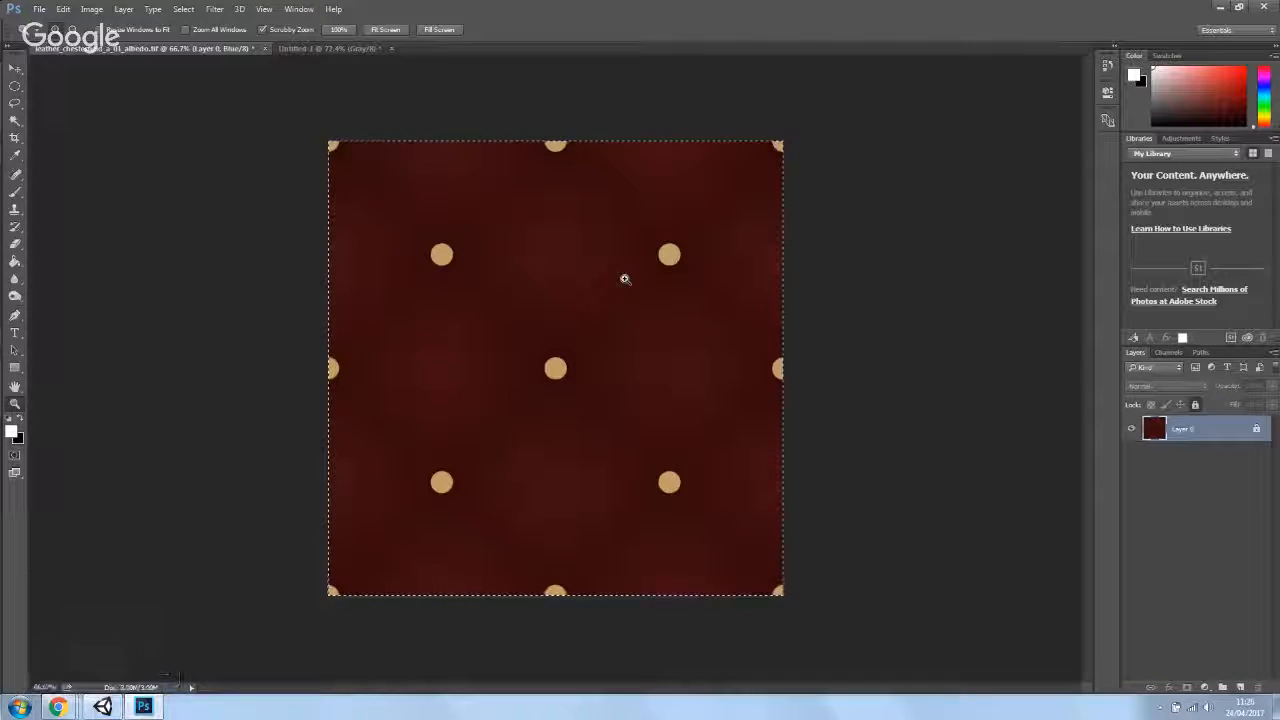
pyautogui.click(104, 707)
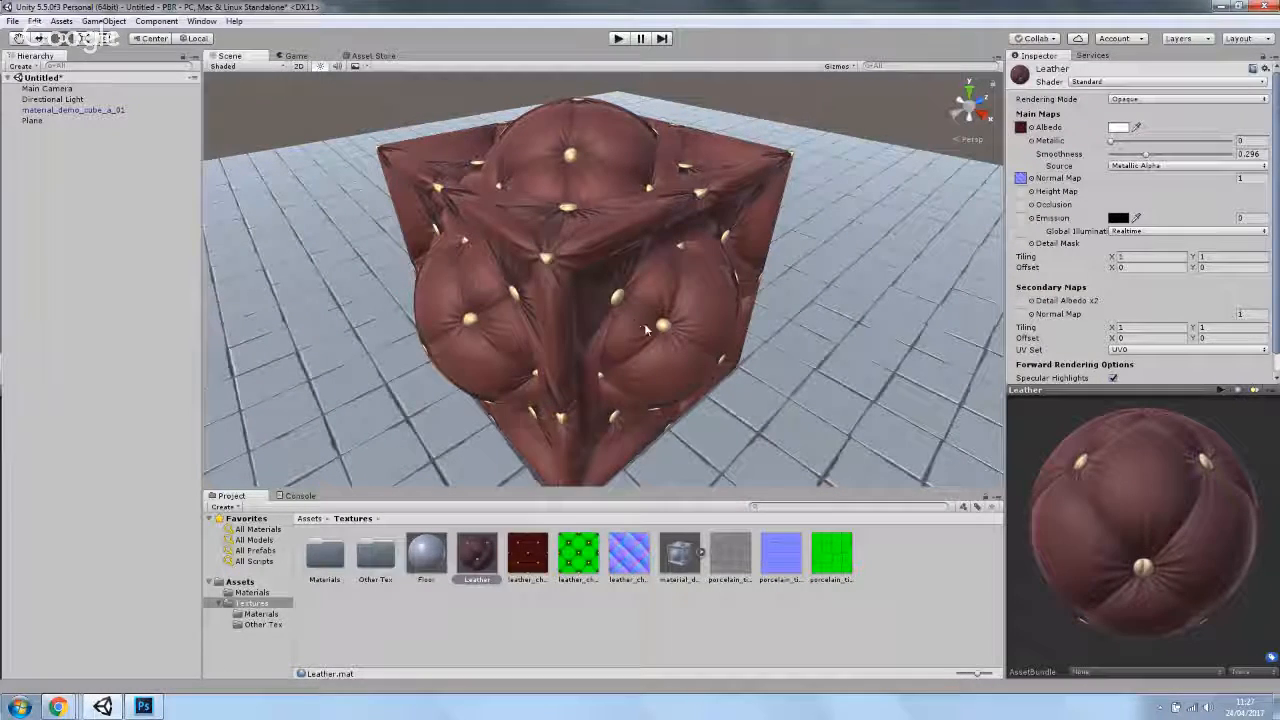
# - Select the Leather material and raise its Smoothness to about 0.313
pyautogui.moveTo(644, 323); pyautogui.dragTo(483, 236)
pyautogui.click(474, 556)
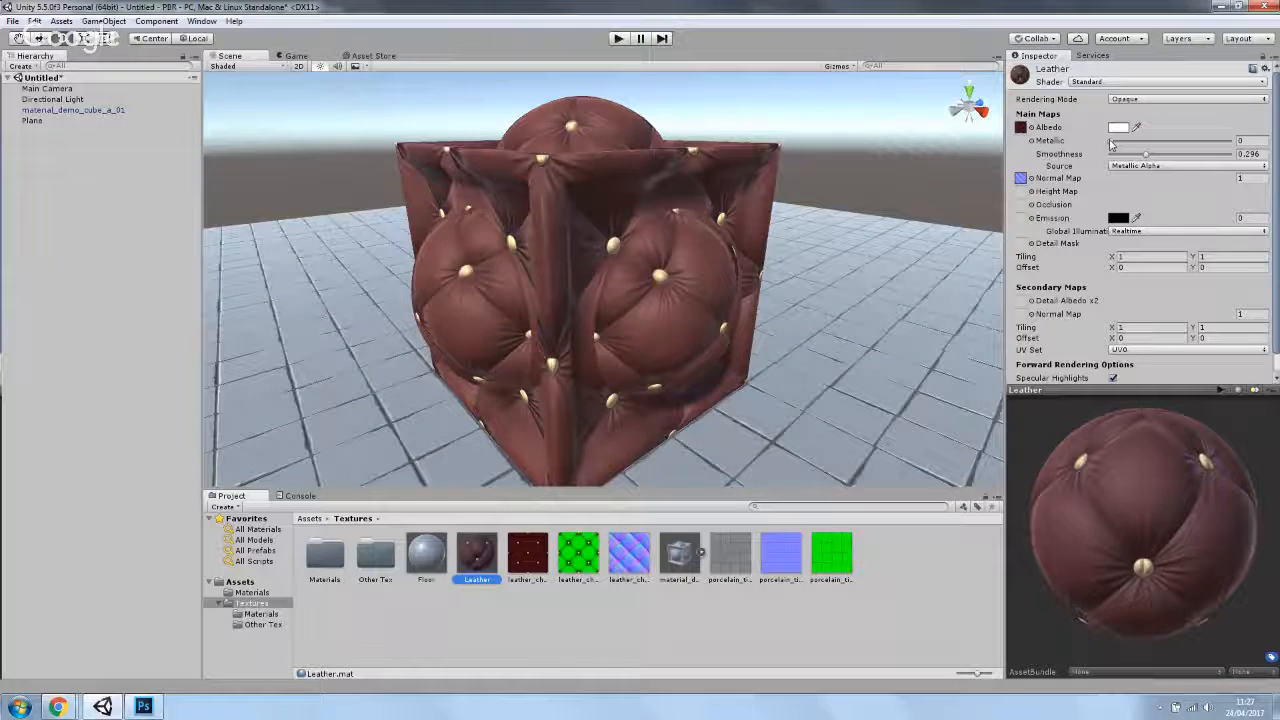
pyautogui.moveTo(1110, 145); pyautogui.dragTo(1148, 156)
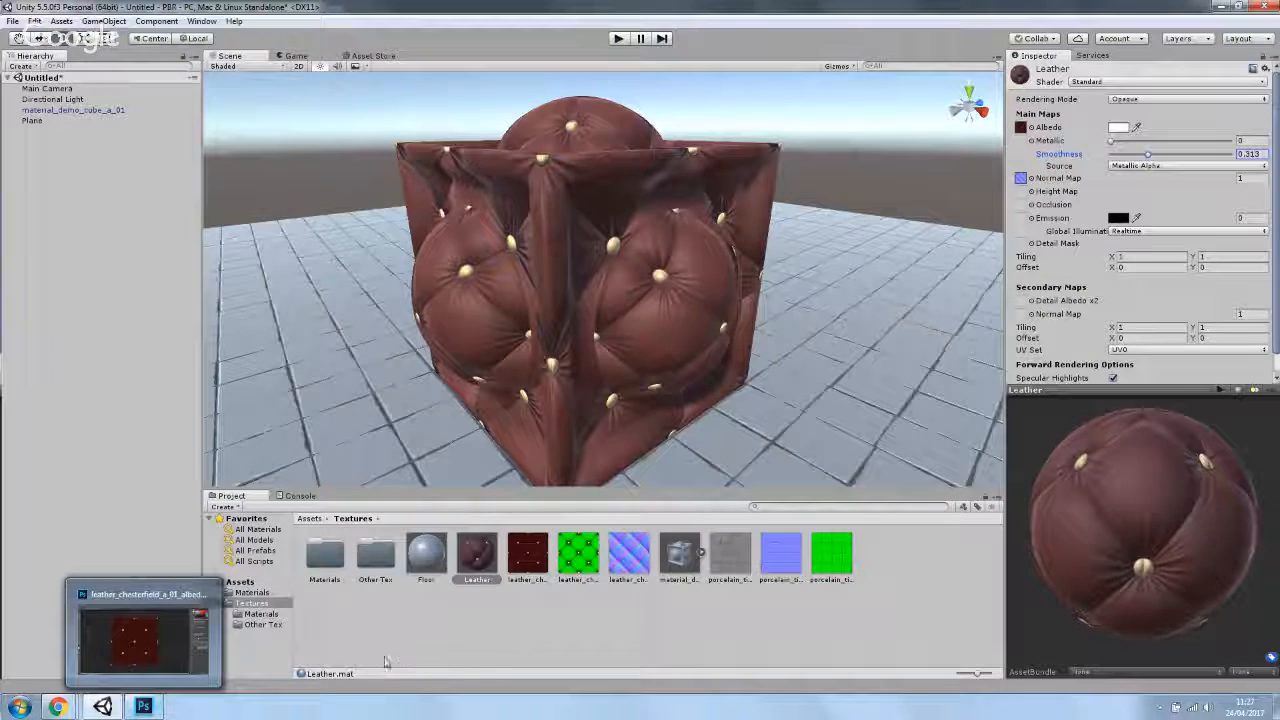
# - Switch to Photoshop and open the texture file leather_chesterfield_a_01_norm.tif
pyautogui.click(143, 707)
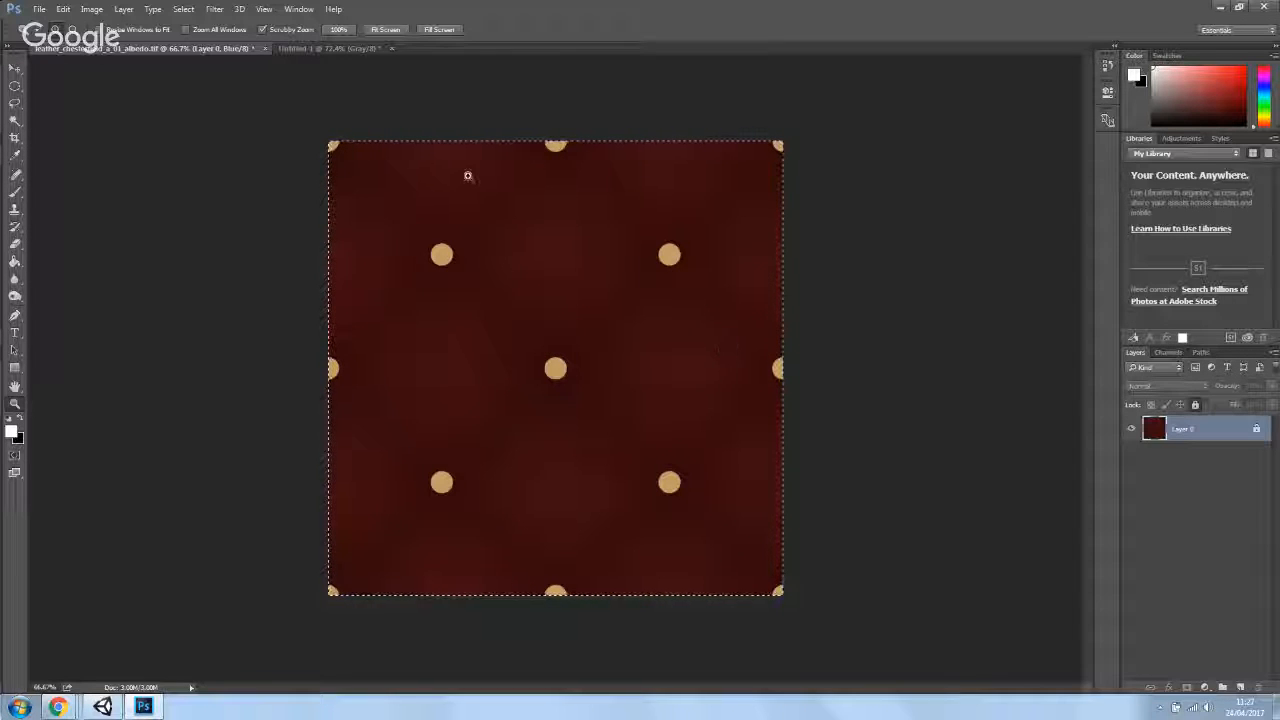
pyautogui.click(38, 10)
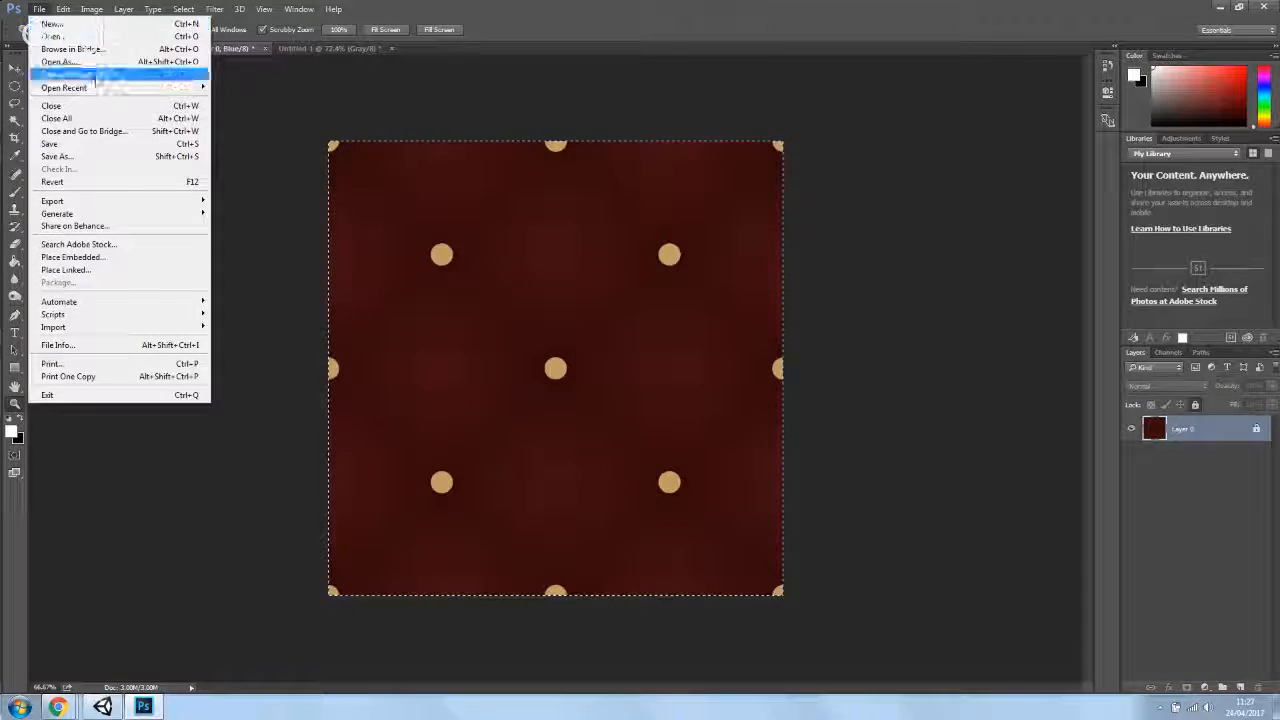
pyautogui.click(55, 36)
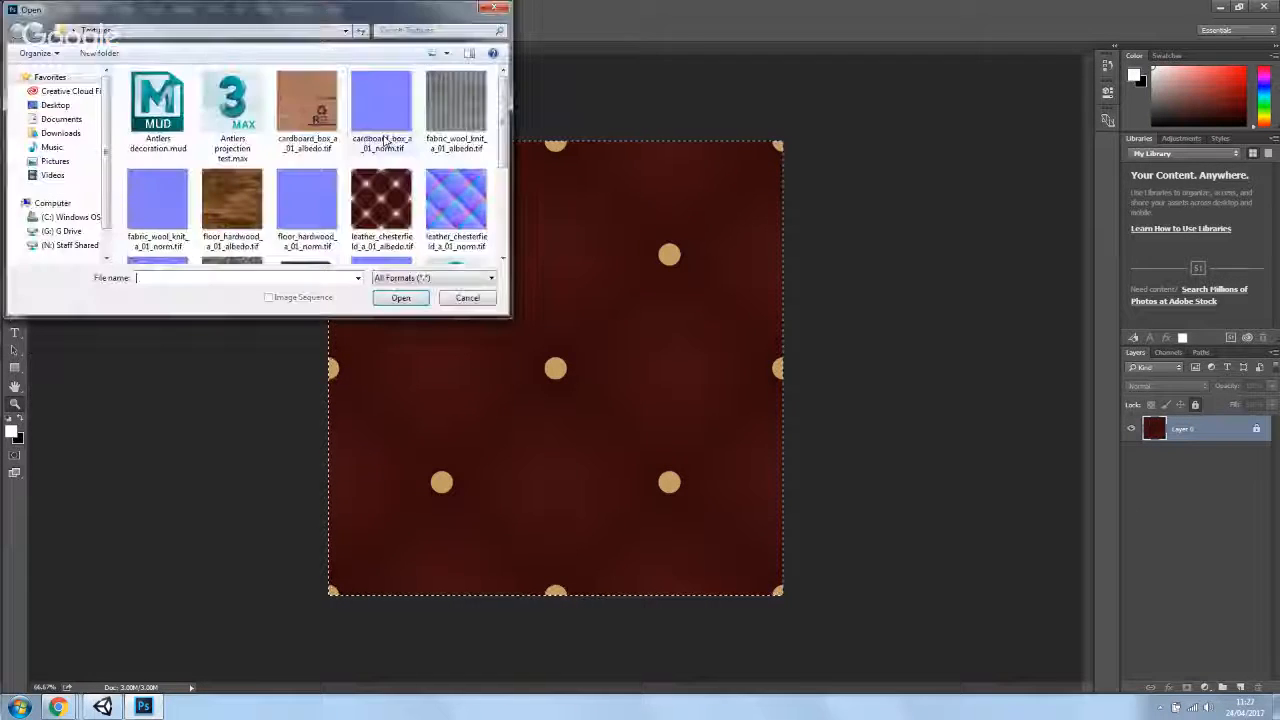
pyautogui.doubleClick(456, 205)
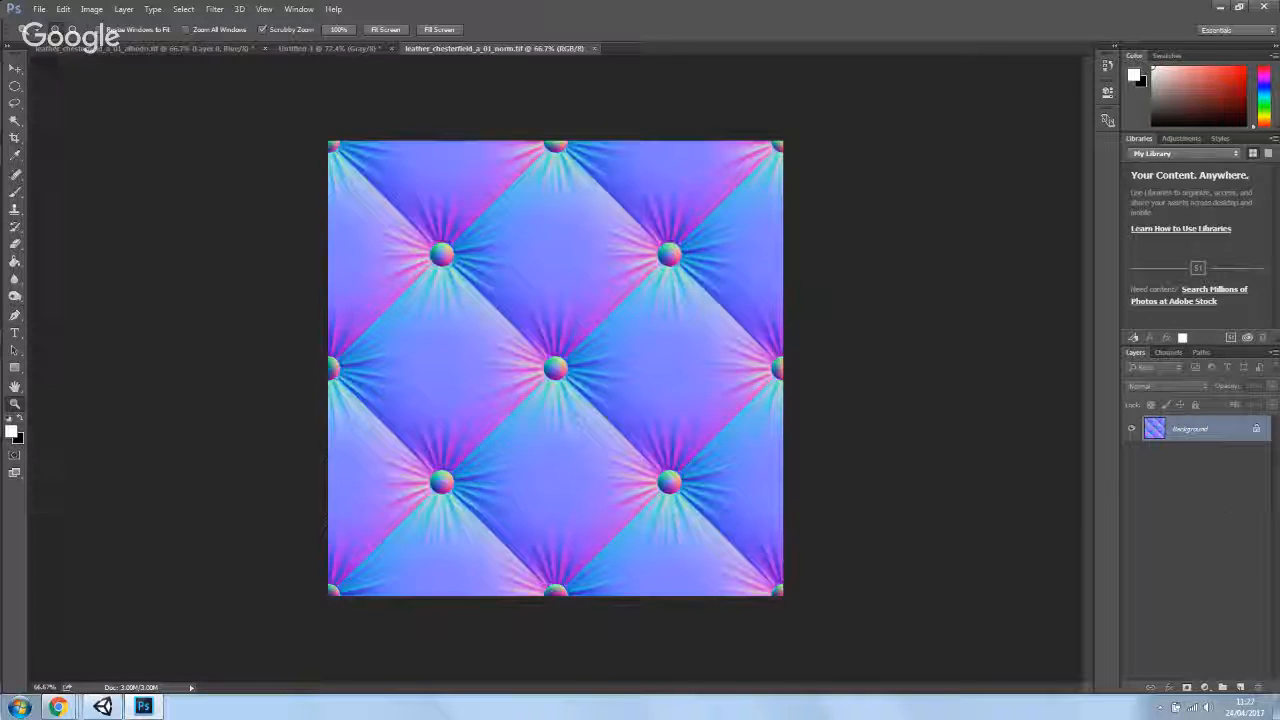
# - Hide the Green and Red channels of the normal map so only the Blue channel shows
pyautogui.click(1168, 352)
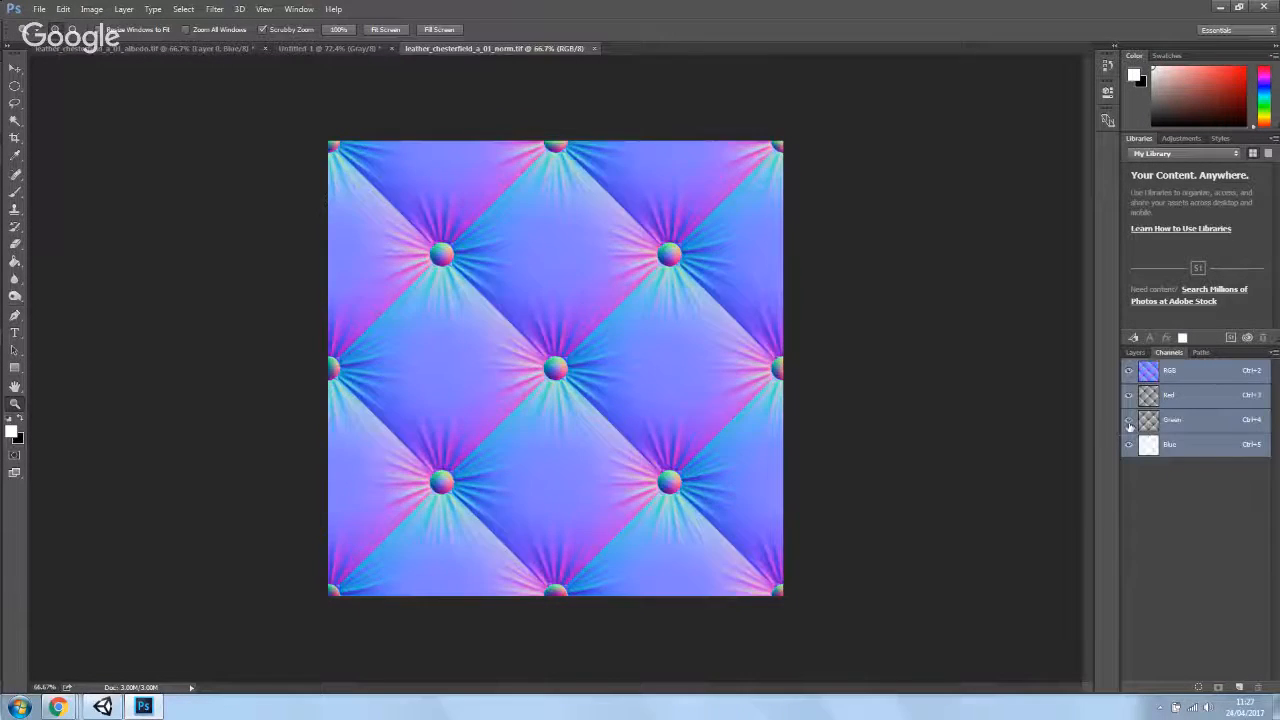
pyautogui.click(1129, 421)
pyautogui.click(1129, 396)
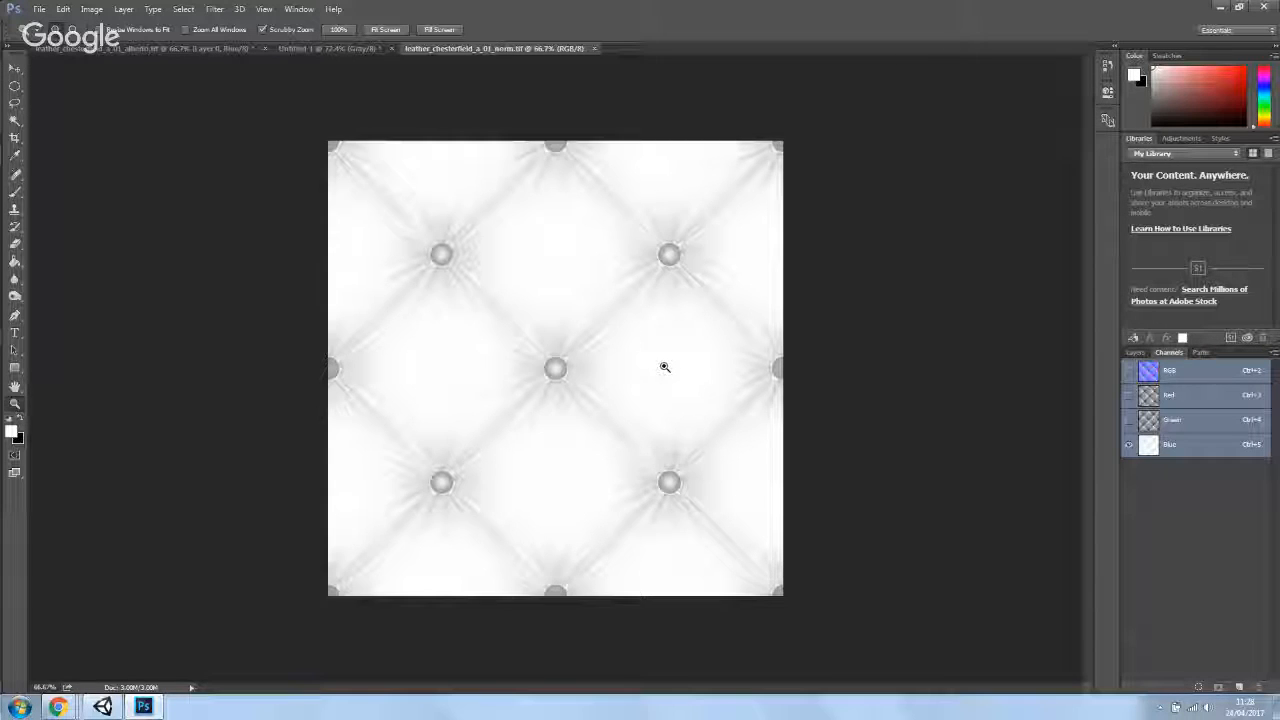
# - Compare the normal map's Blue channel with the Untitled-1 grayscale image by switching between the documents
pyautogui.click(345, 49)
pyautogui.click(451, 48)
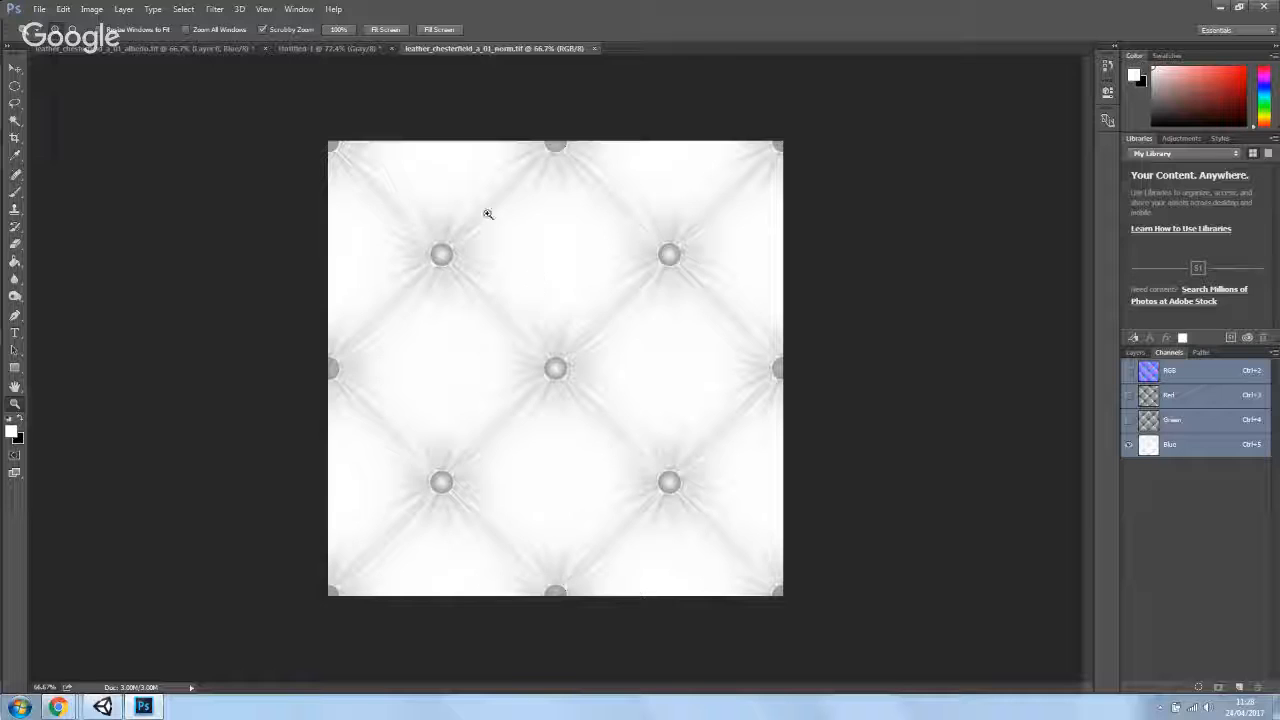
pyautogui.click(314, 49)
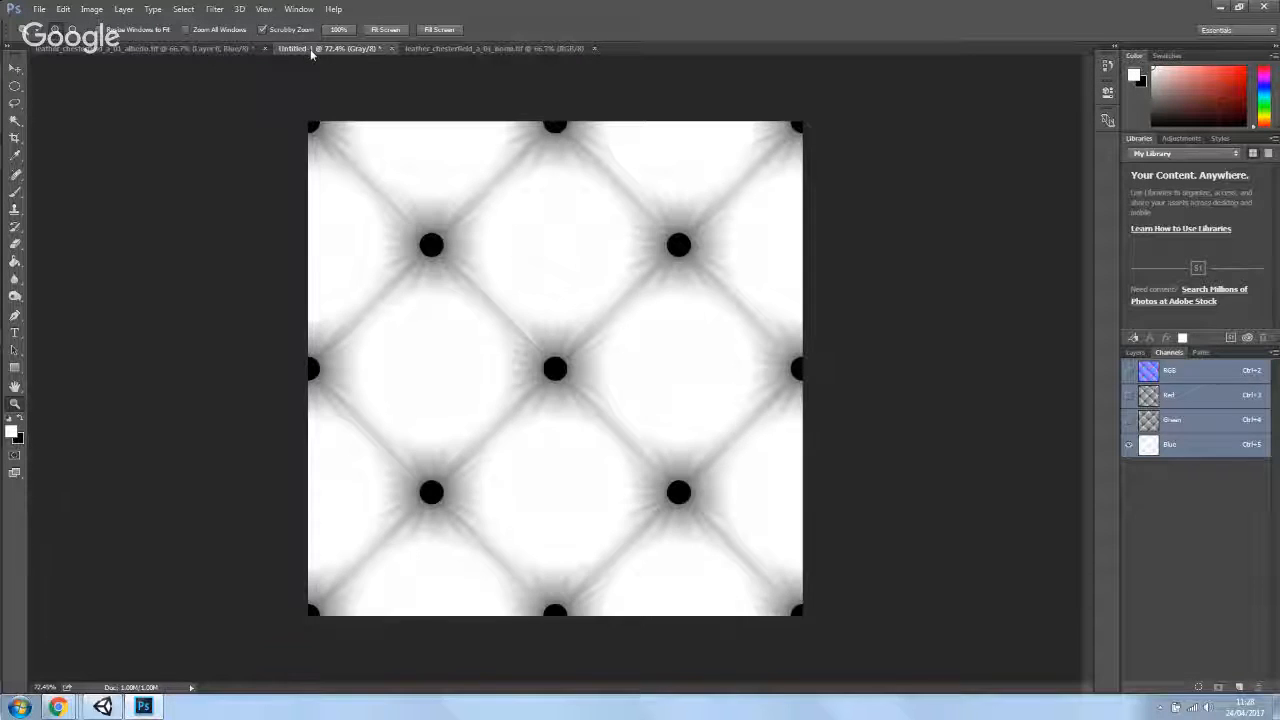
pyautogui.click(460, 47)
pyautogui.click(320, 48)
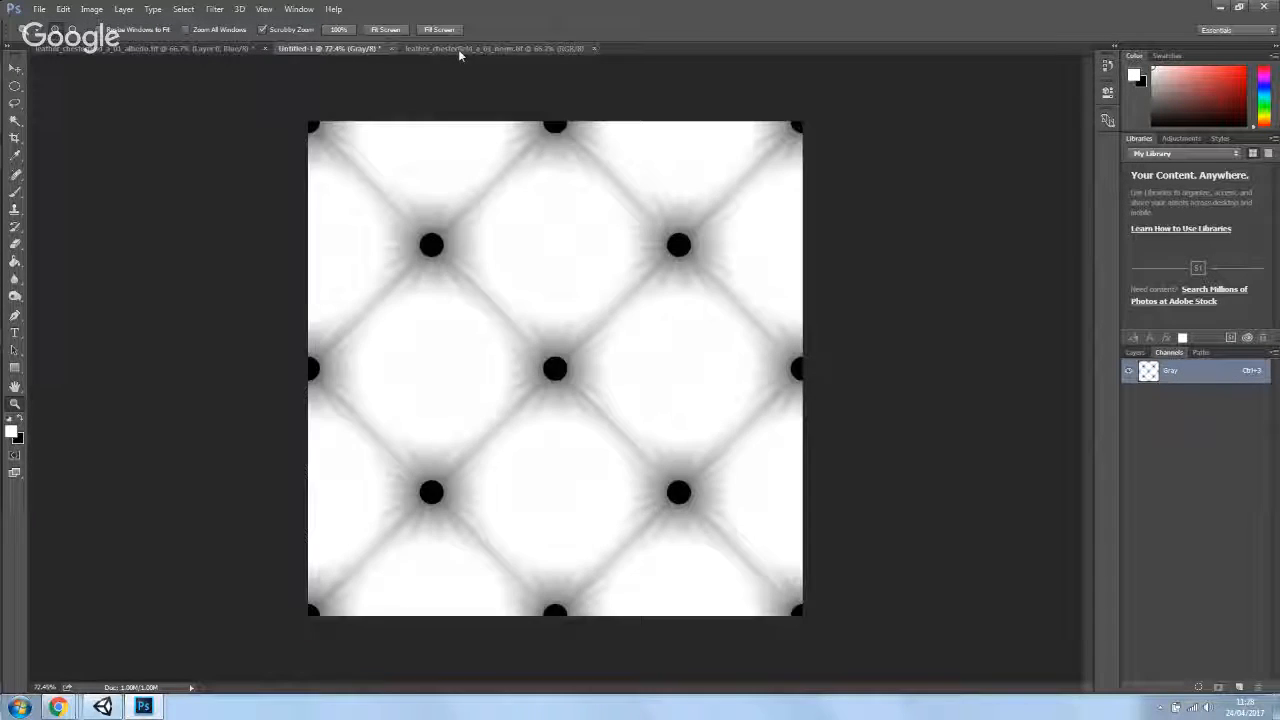
pyautogui.click(458, 49)
pyautogui.click(338, 50)
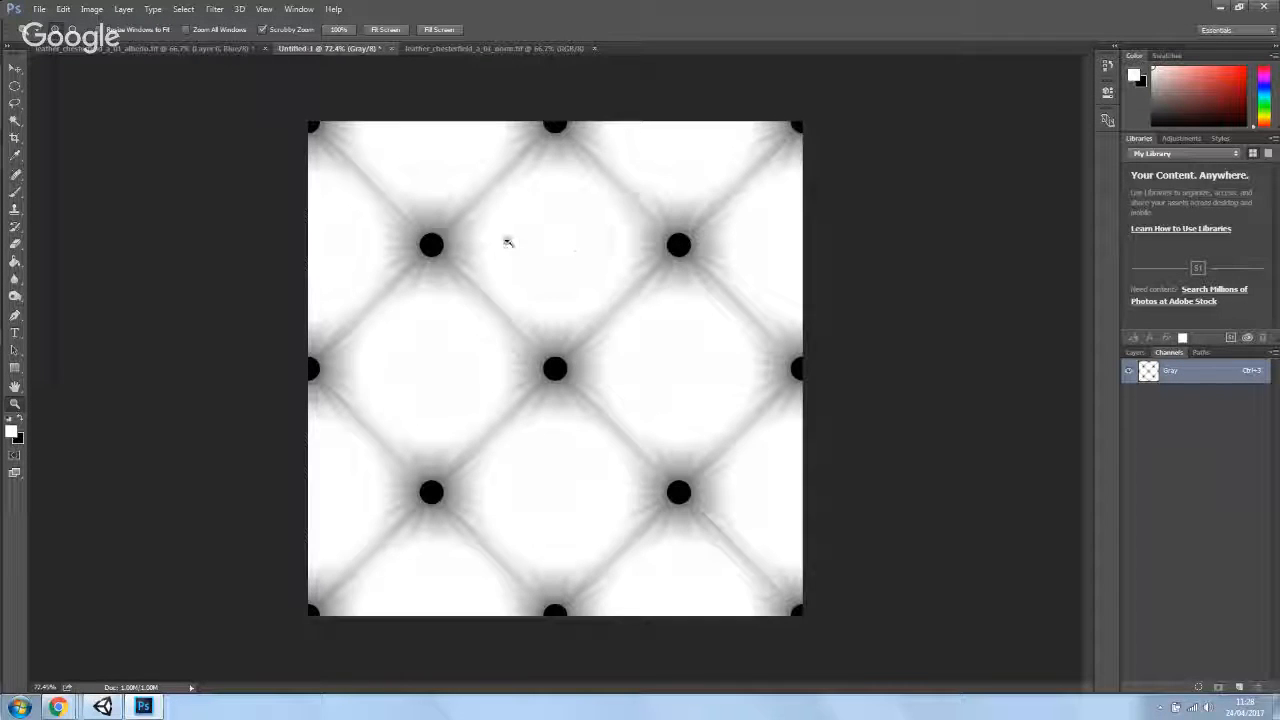
pyautogui.click(476, 49)
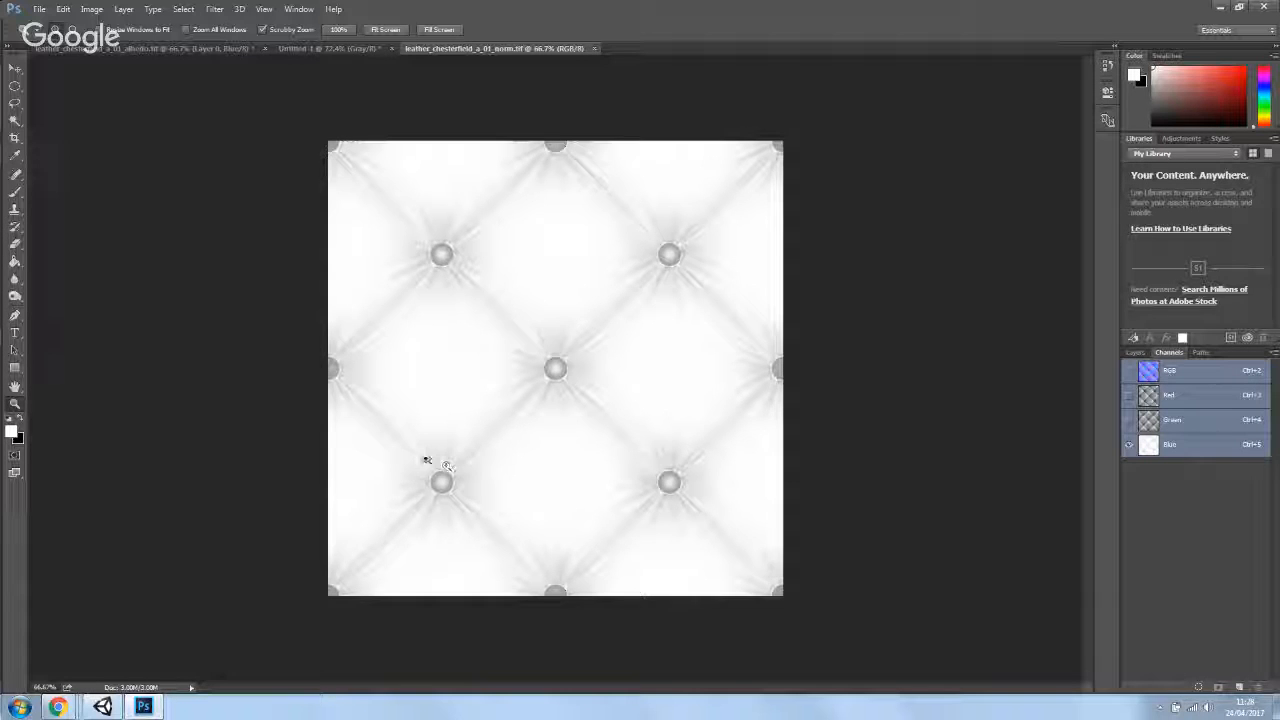
# - Zoom in on a stud in both the normal map and Untitled-1 to compare their detail
pyautogui.moveTo(541, 367); pyautogui.dragTo(656, 534)
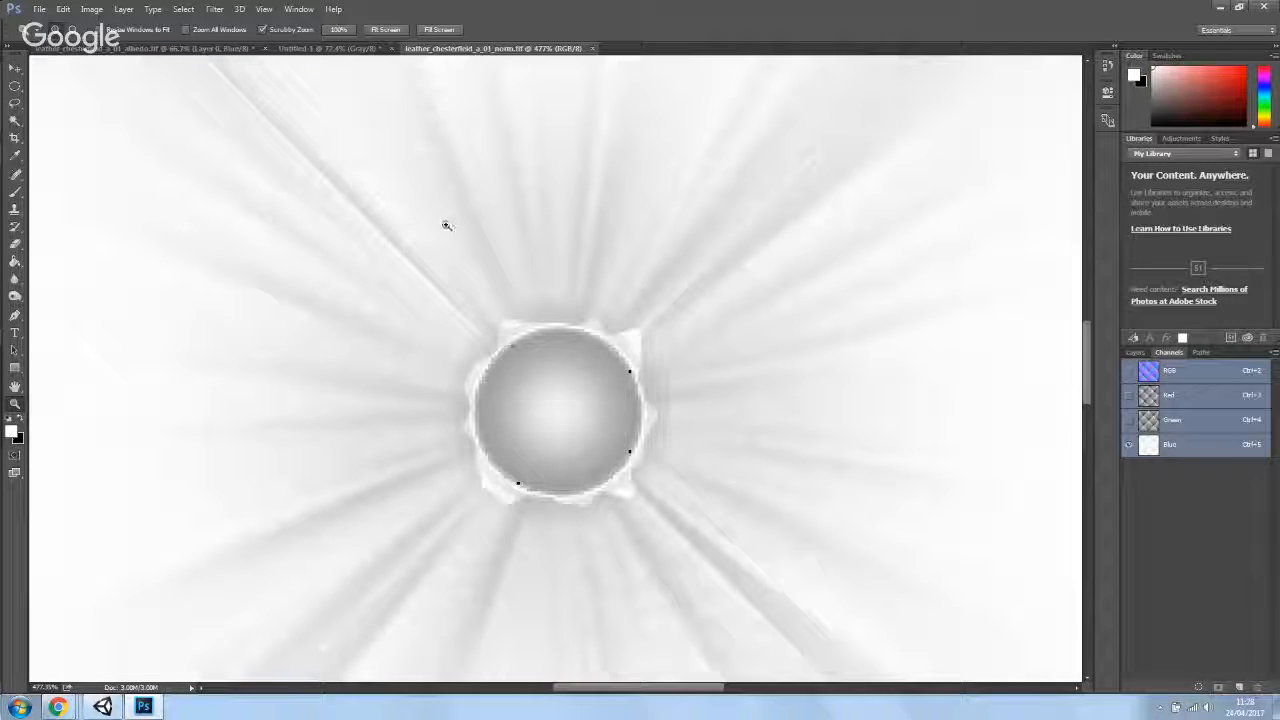
pyautogui.click(325, 48)
pyautogui.moveTo(559, 363); pyautogui.dragTo(632, 109)
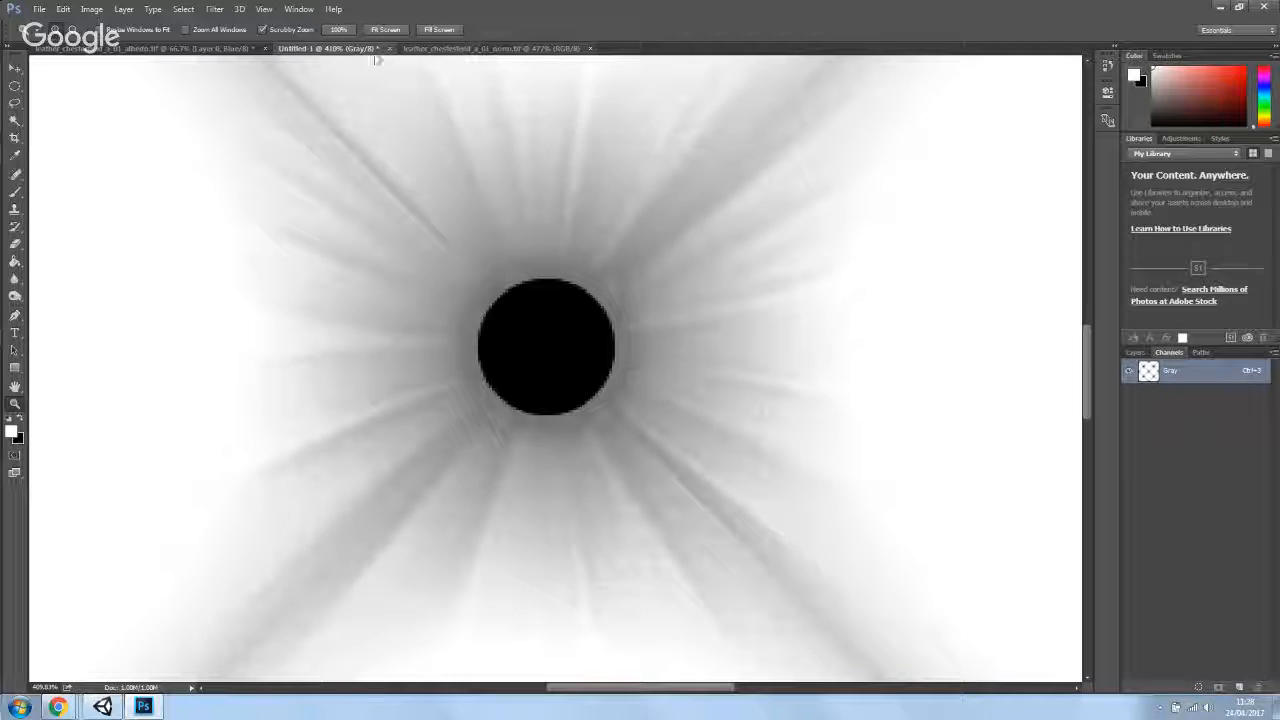
pyautogui.moveTo(626, 401); pyautogui.dragTo(559, 534)
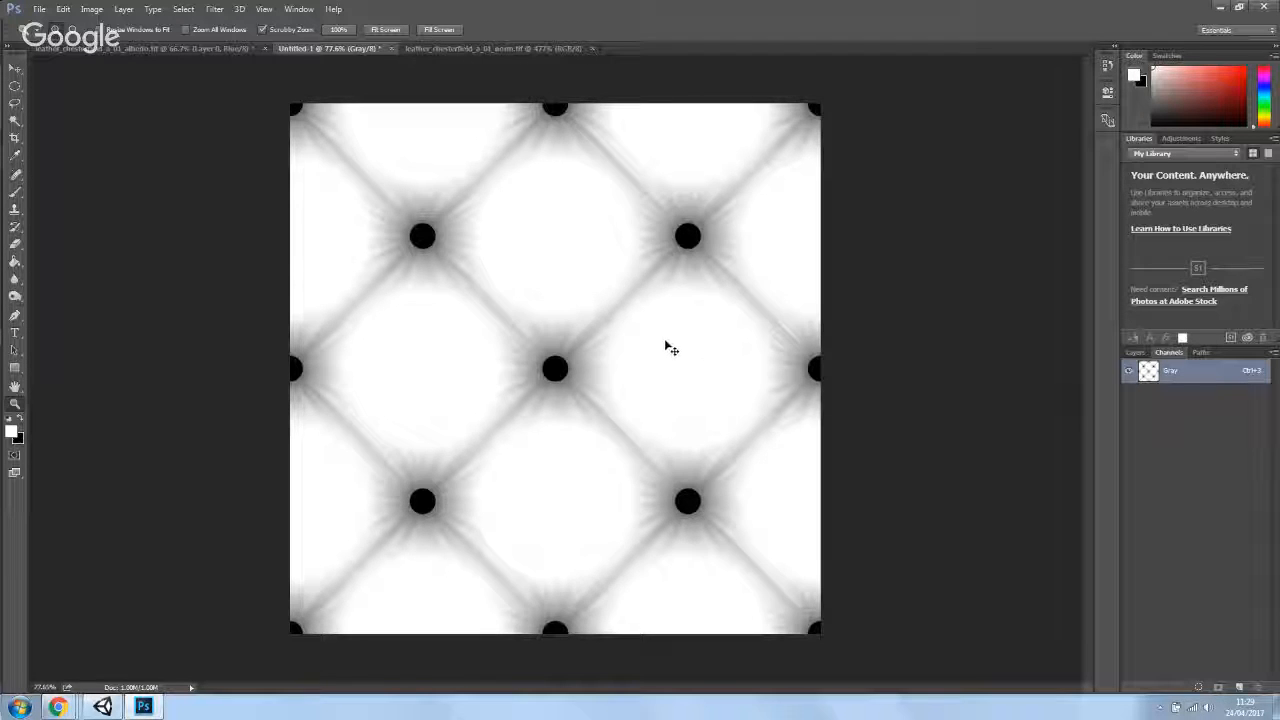
# - Select all of Untitled-1 and convert the image to RGB Color mode
pyautogui.hotkey('ctrl', 'a')
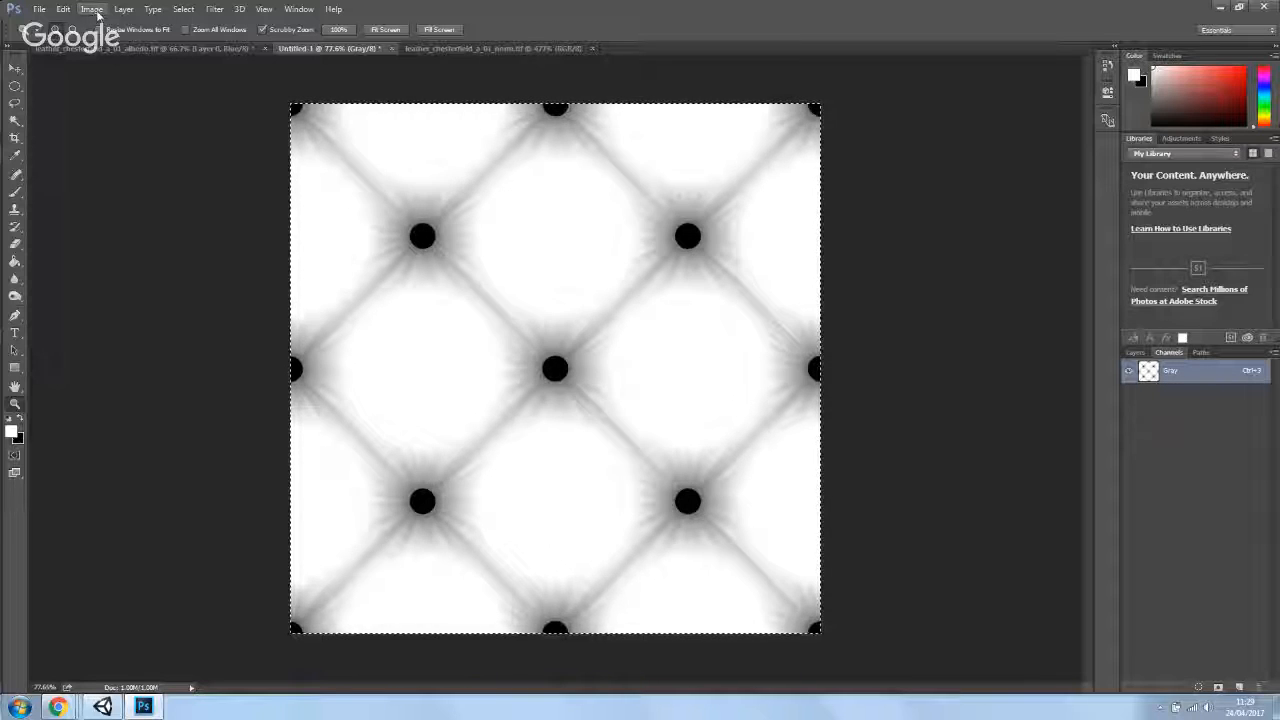
pyautogui.click(92, 9)
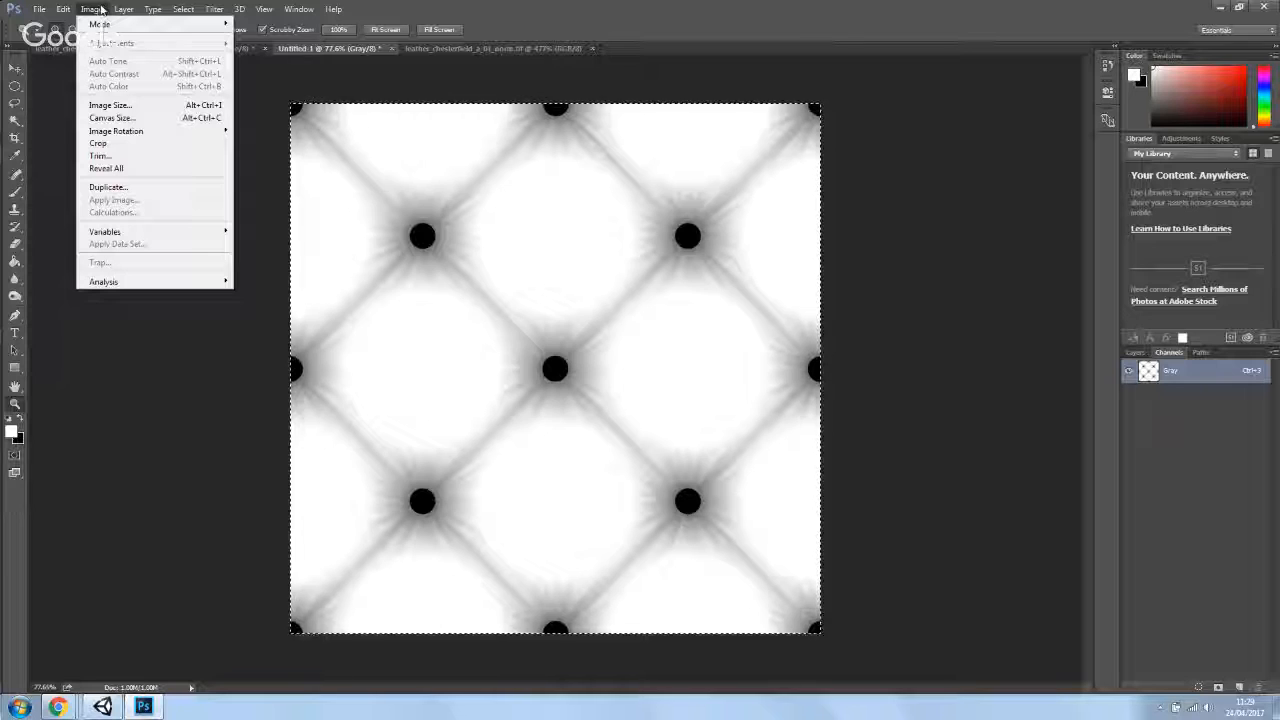
pyautogui.moveTo(100, 24)
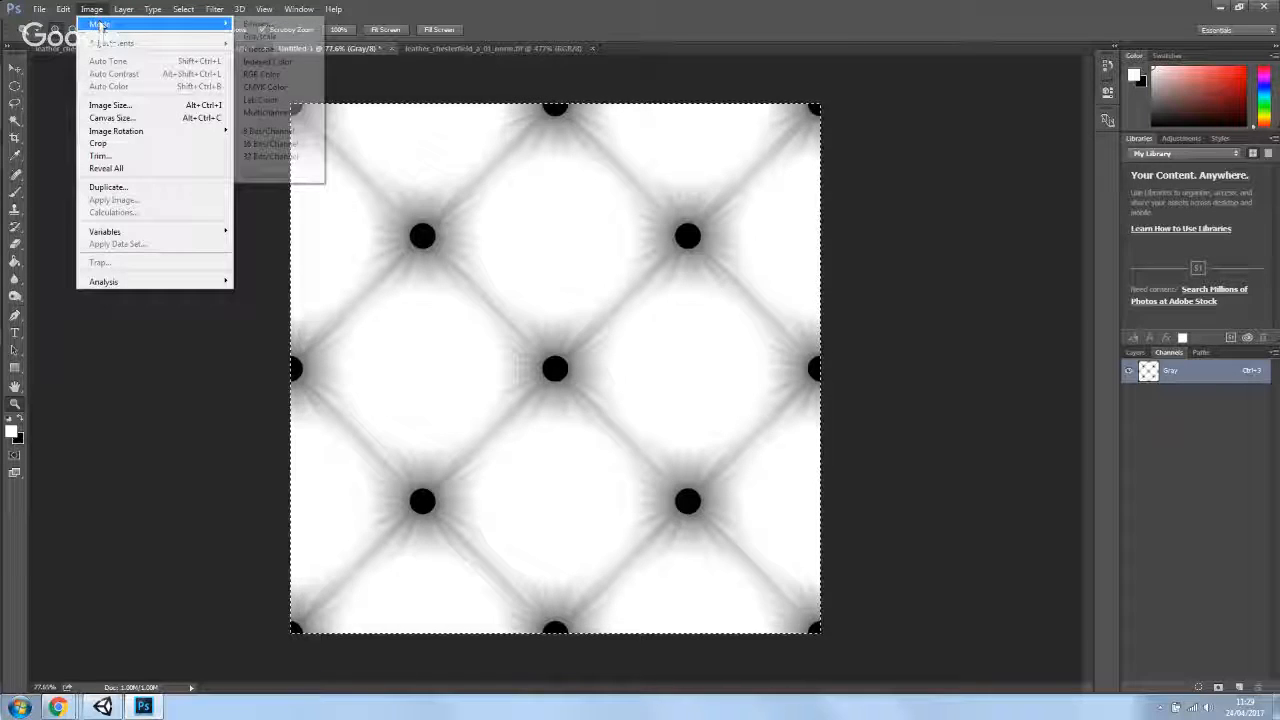
pyautogui.click(264, 75)
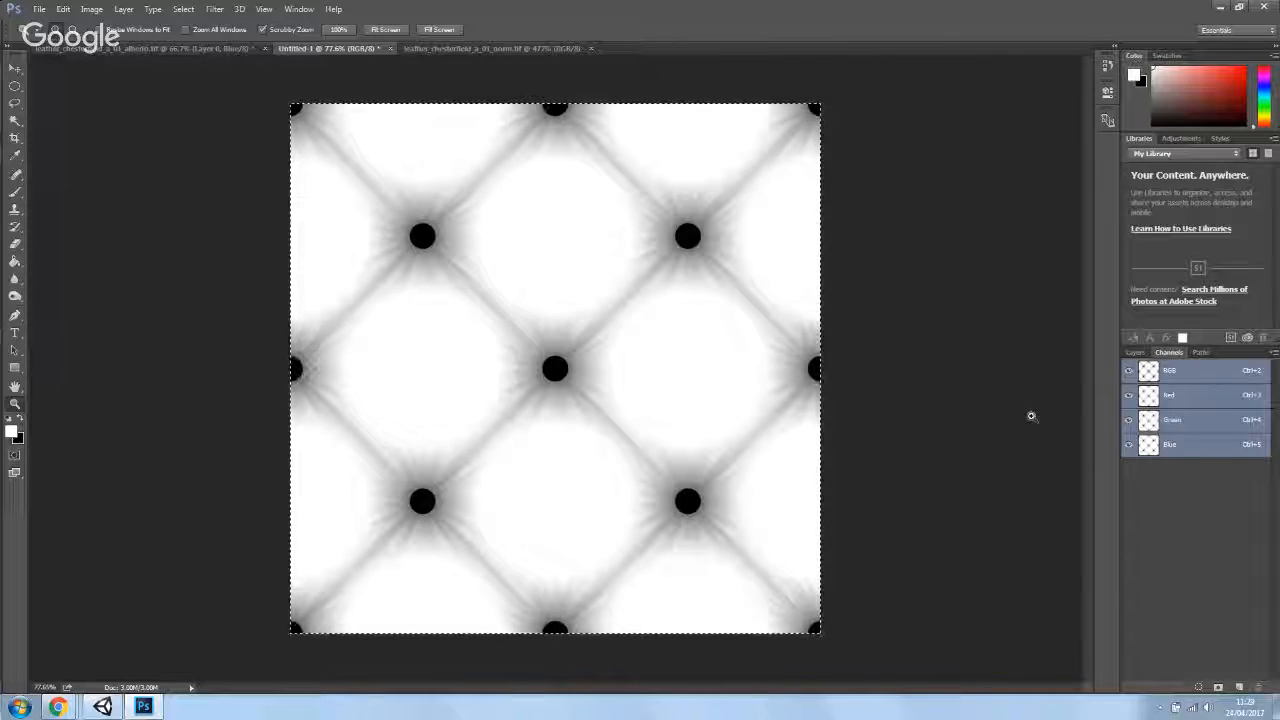
# - Activate the Red channel and try to select a black stud with the Magic Wand
pyautogui.click(1169, 398)
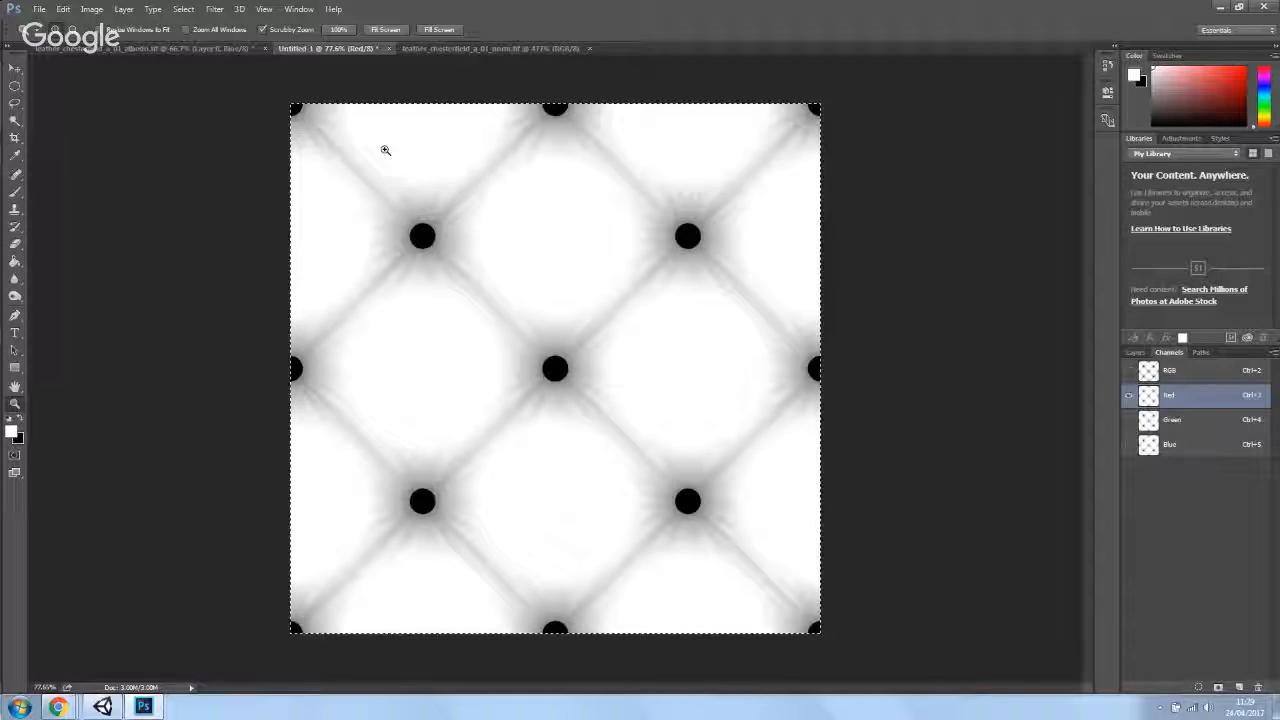
pyautogui.click(15, 121)
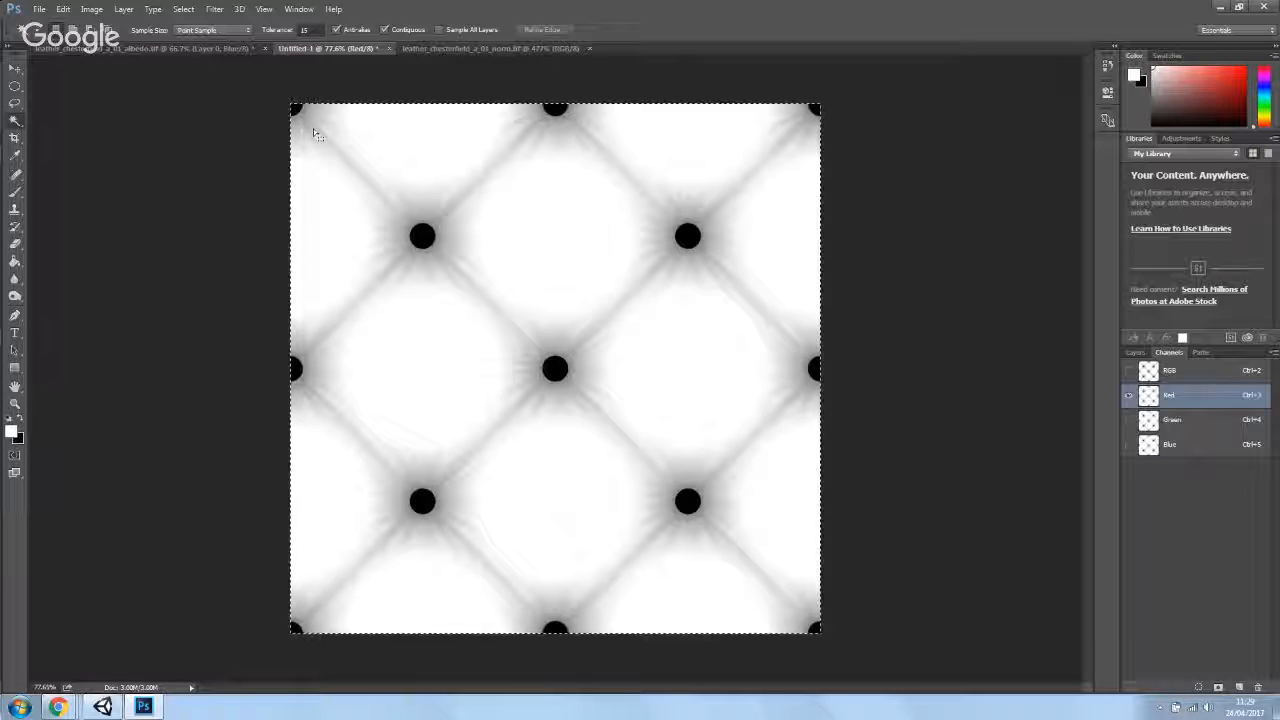
pyautogui.click(423, 237)
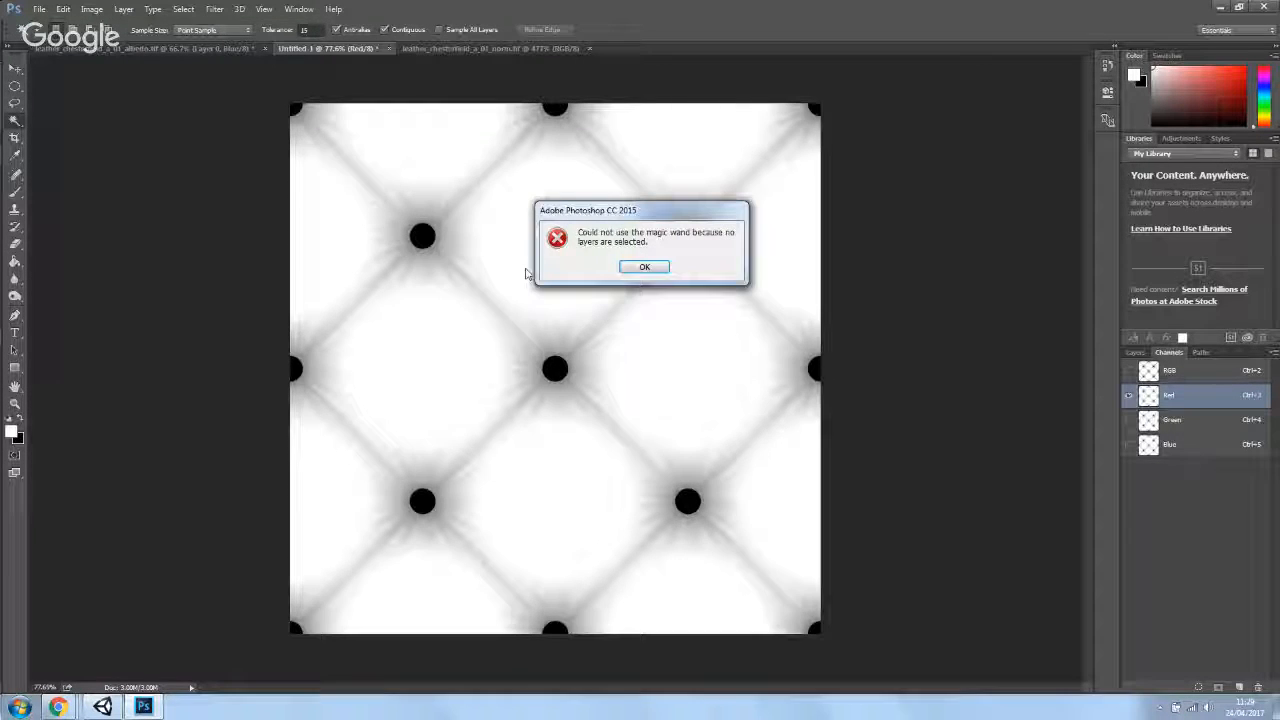
pyautogui.press('Return')
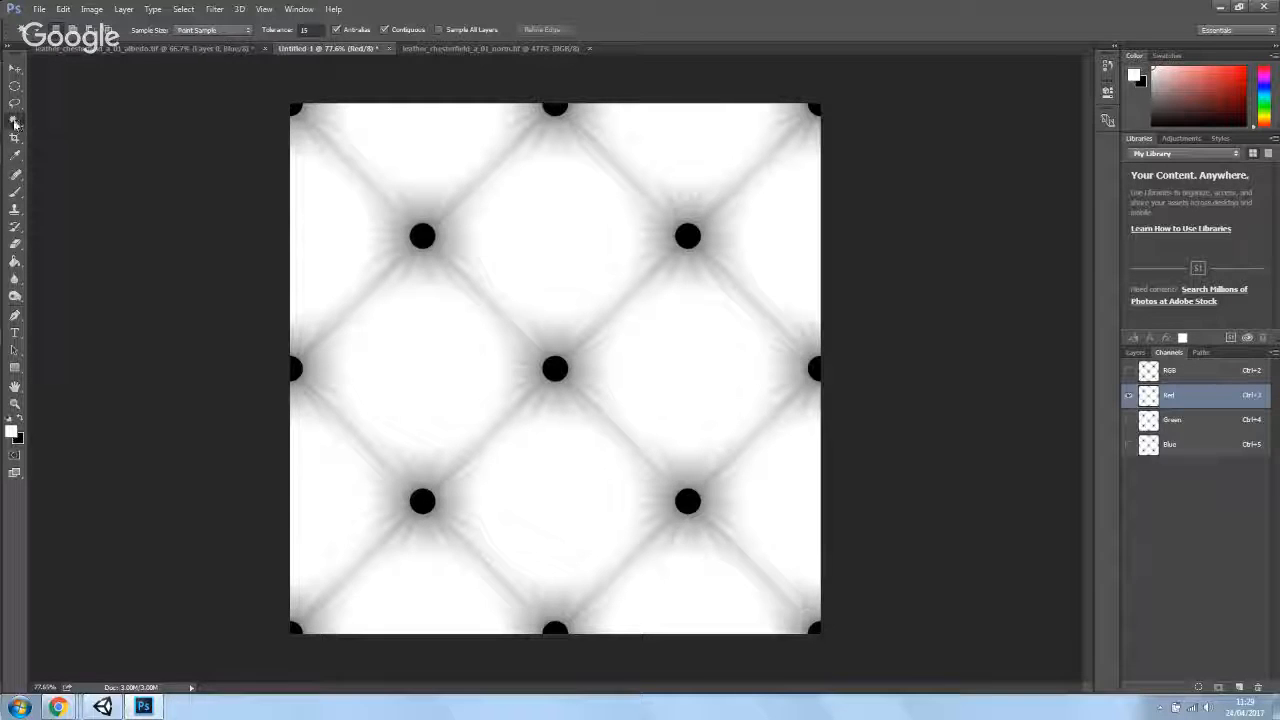
# - Set the Magic Wand tolerance to 32 and try again to select a stud
pyautogui.click(311, 30)
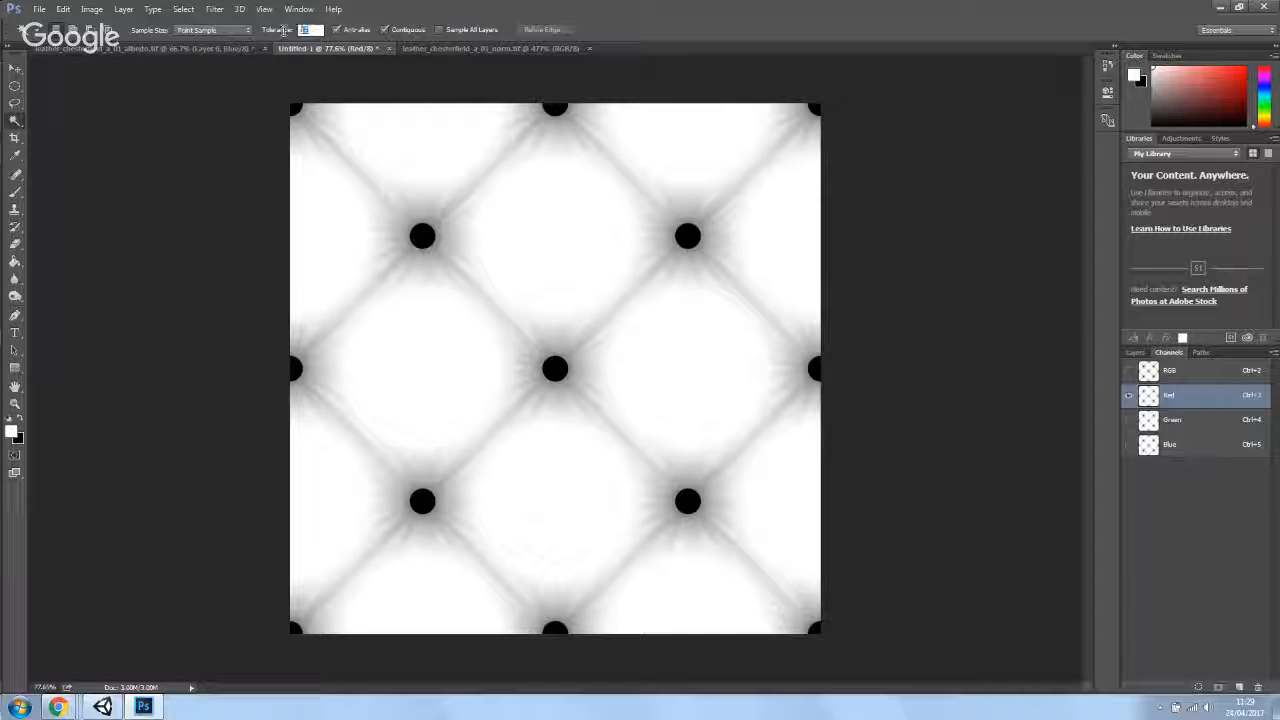
pyautogui.write('32')
pyautogui.click(312, 211)
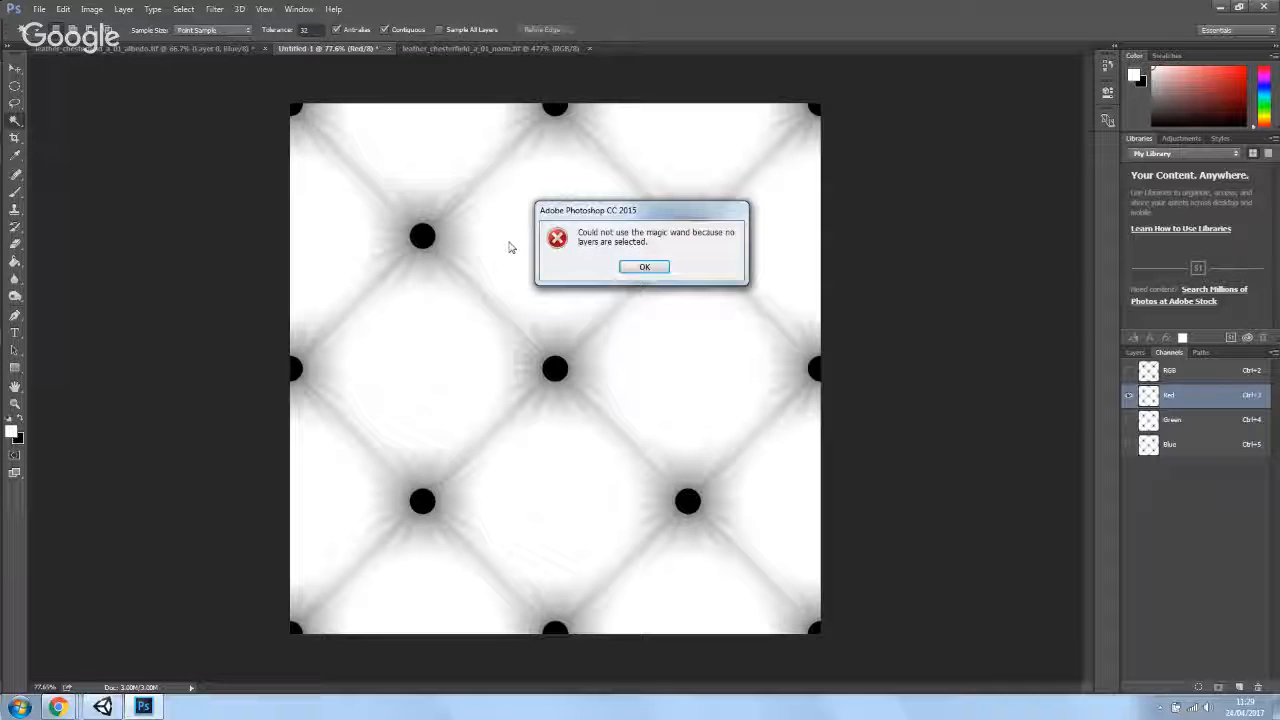
pyautogui.click(648, 266)
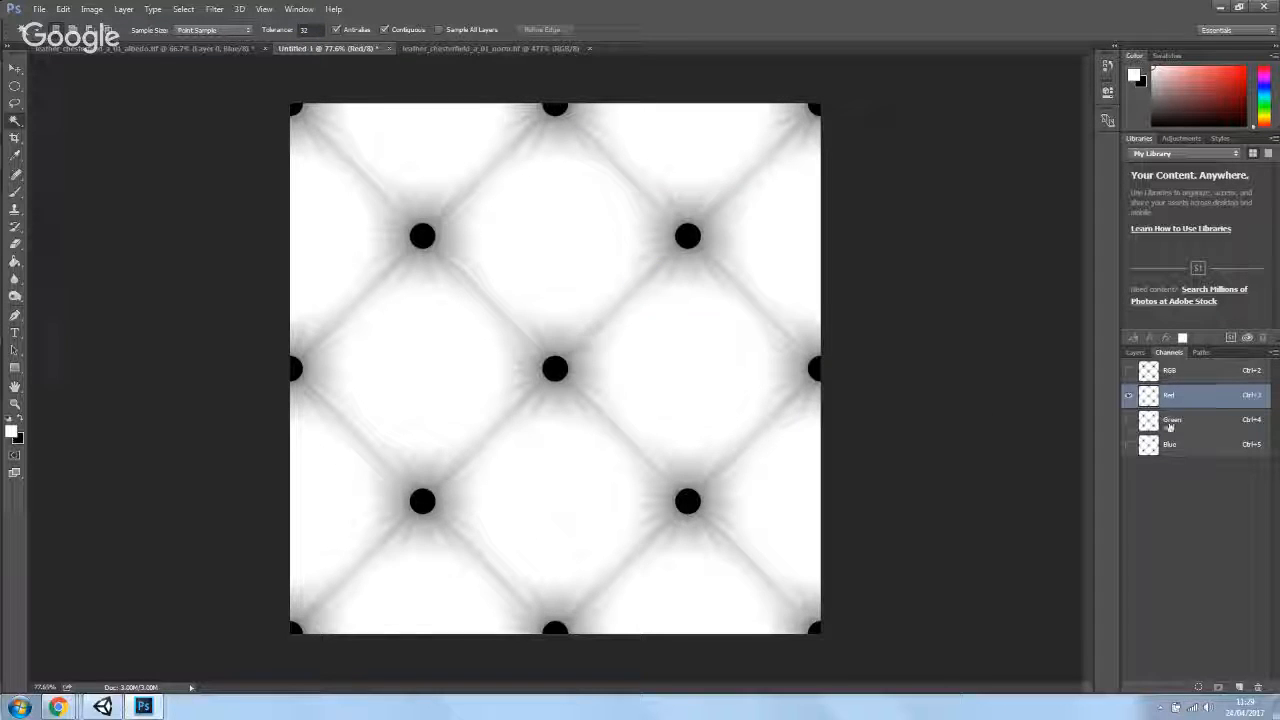
# - Make Layer 1 active, then return to the Red channel
pyautogui.click(1135, 352)
pyautogui.click(1177, 411)
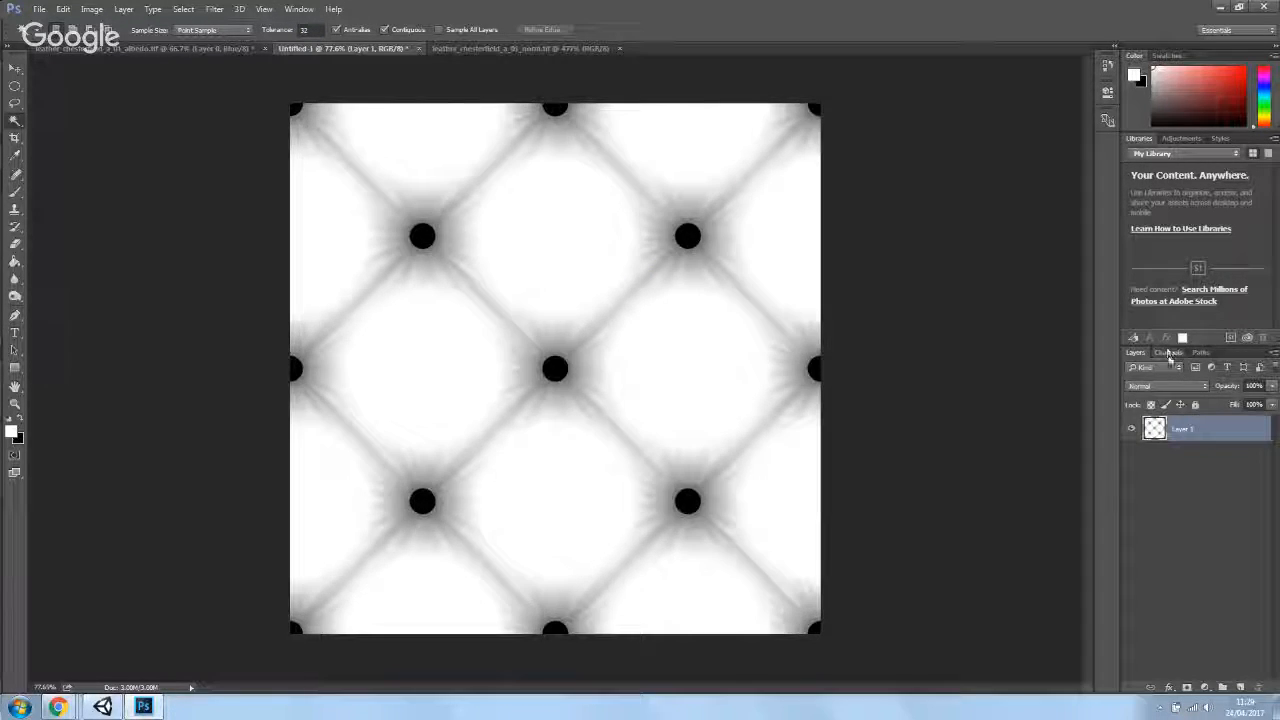
pyautogui.click(1169, 352)
pyautogui.click(1179, 400)
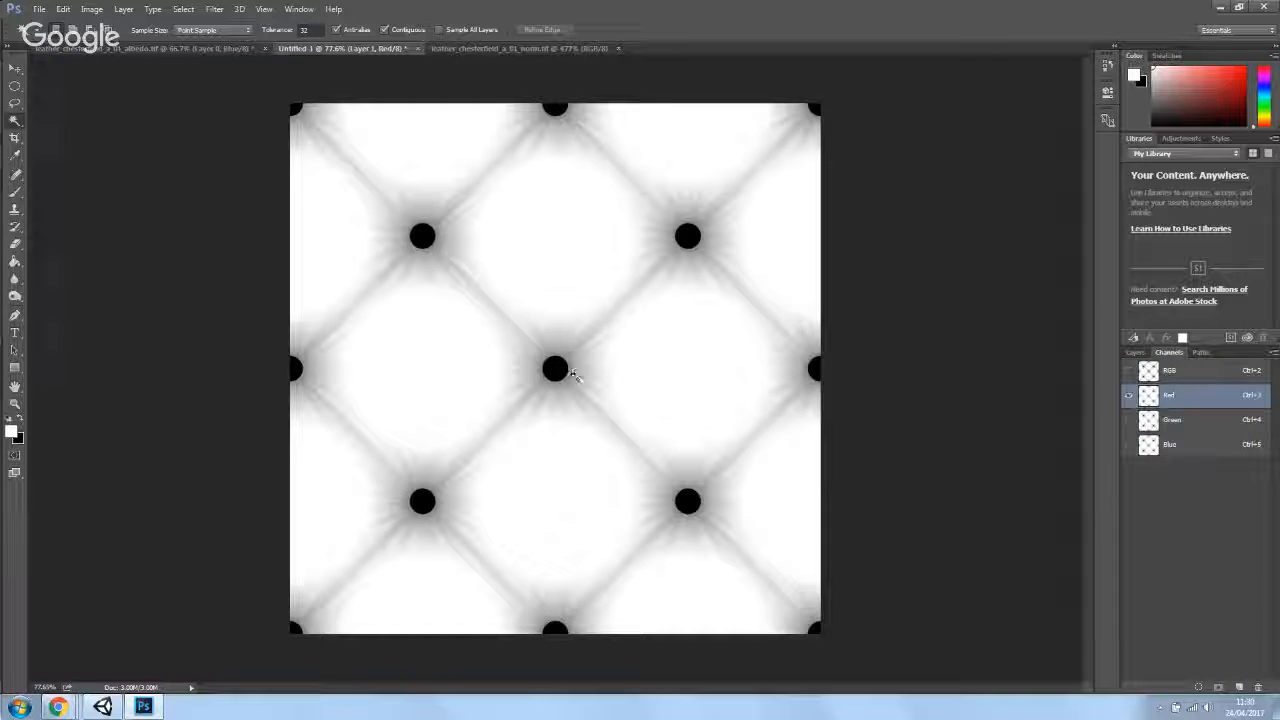
# - Select all the black stud circles with the Magic Wand, adding each to the selection
pyautogui.click(569, 369)
pyautogui.keyDown('shift'); pyautogui.click(422, 235); pyautogui.keyUp('shift')
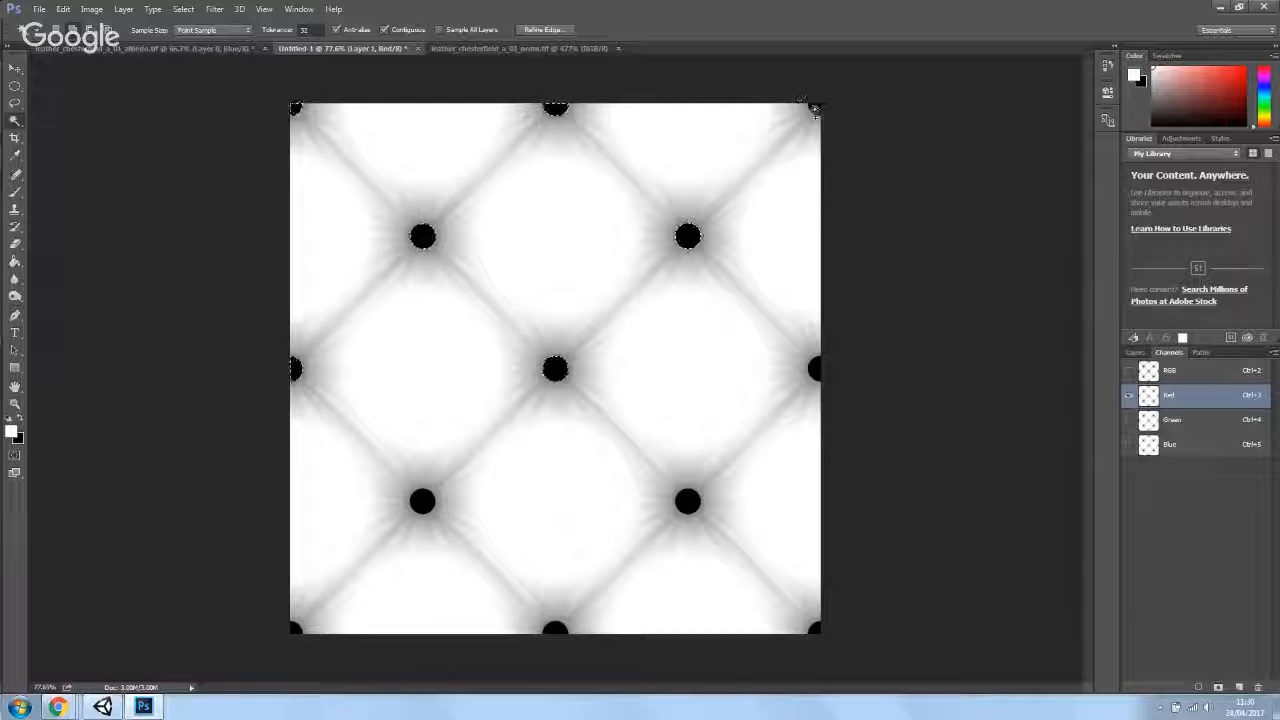
pyautogui.click(815, 106)
pyautogui.click(816, 368)
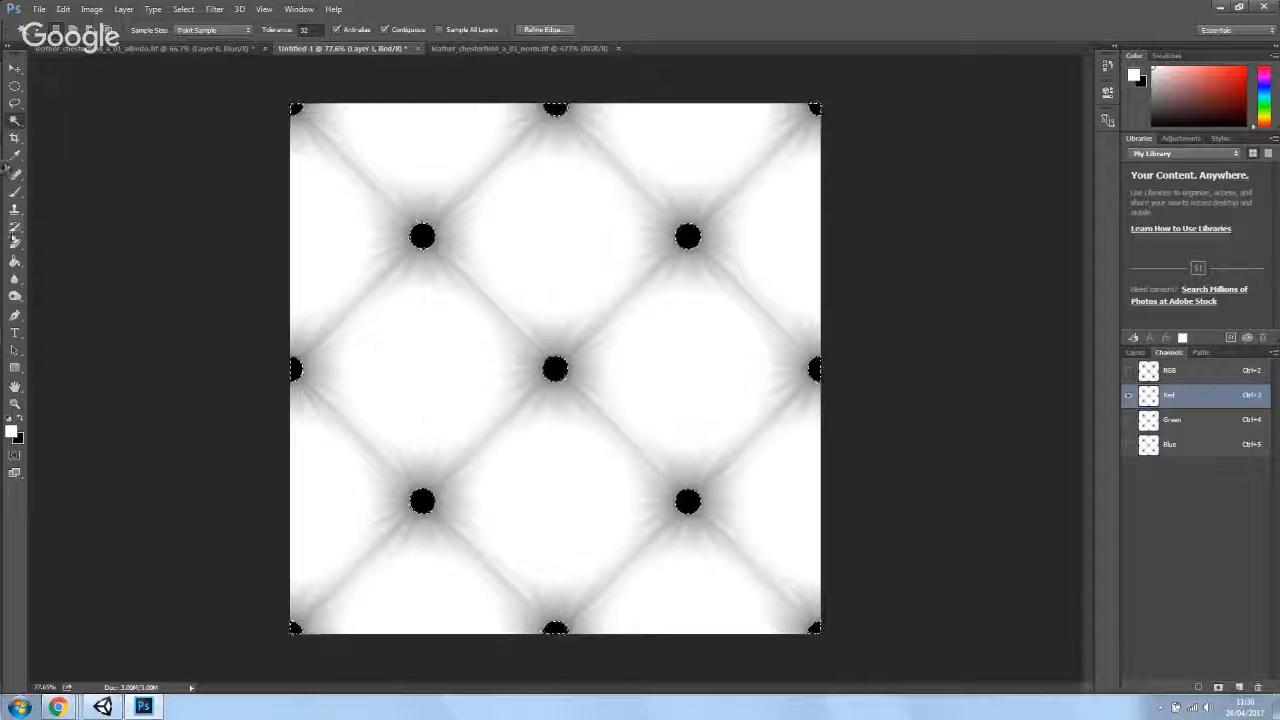
# - Switch to the Brush, enlarge it, and paint the selected stud circles white in the Red channel
pyautogui.click(15, 192)
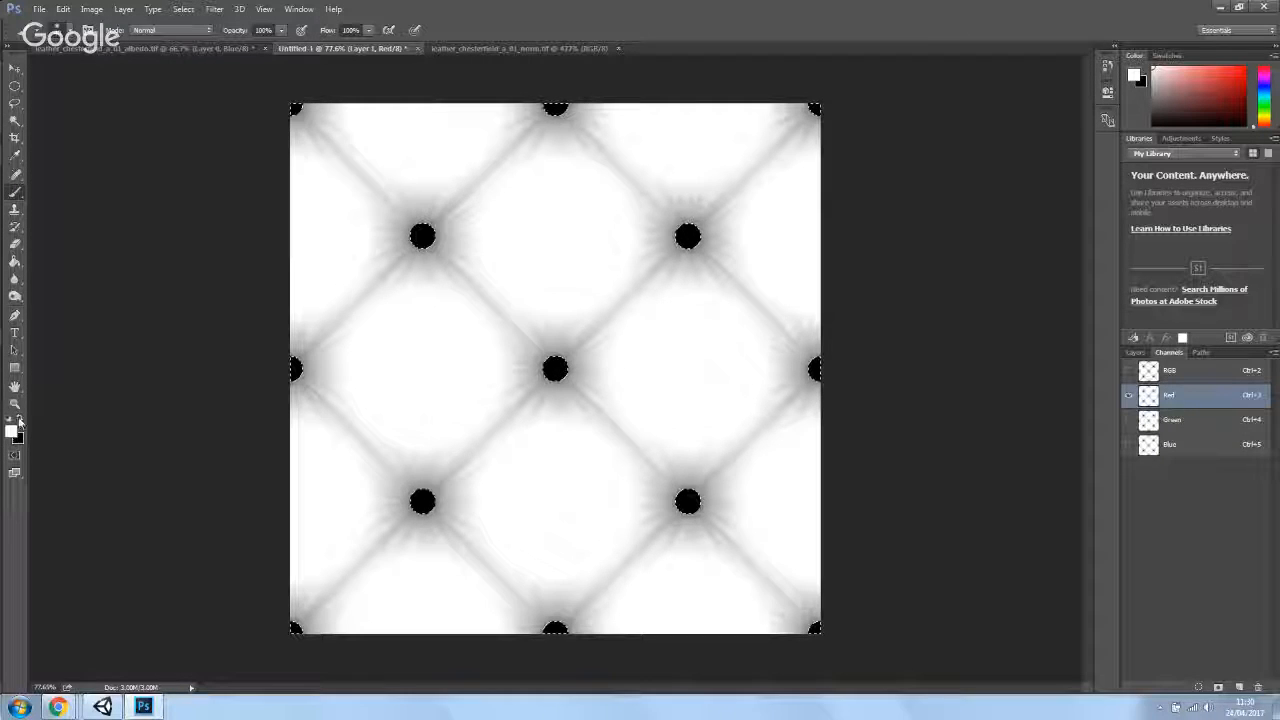
pyautogui.press(']')
pyautogui.press(']')
pyautogui.press(']')
pyautogui.press(']')
pyautogui.press(']')
pyautogui.press(']')
pyautogui.press(']')
pyautogui.press(']')
pyautogui.press(']')
pyautogui.press(']')
pyautogui.press(']')
pyautogui.press(']')
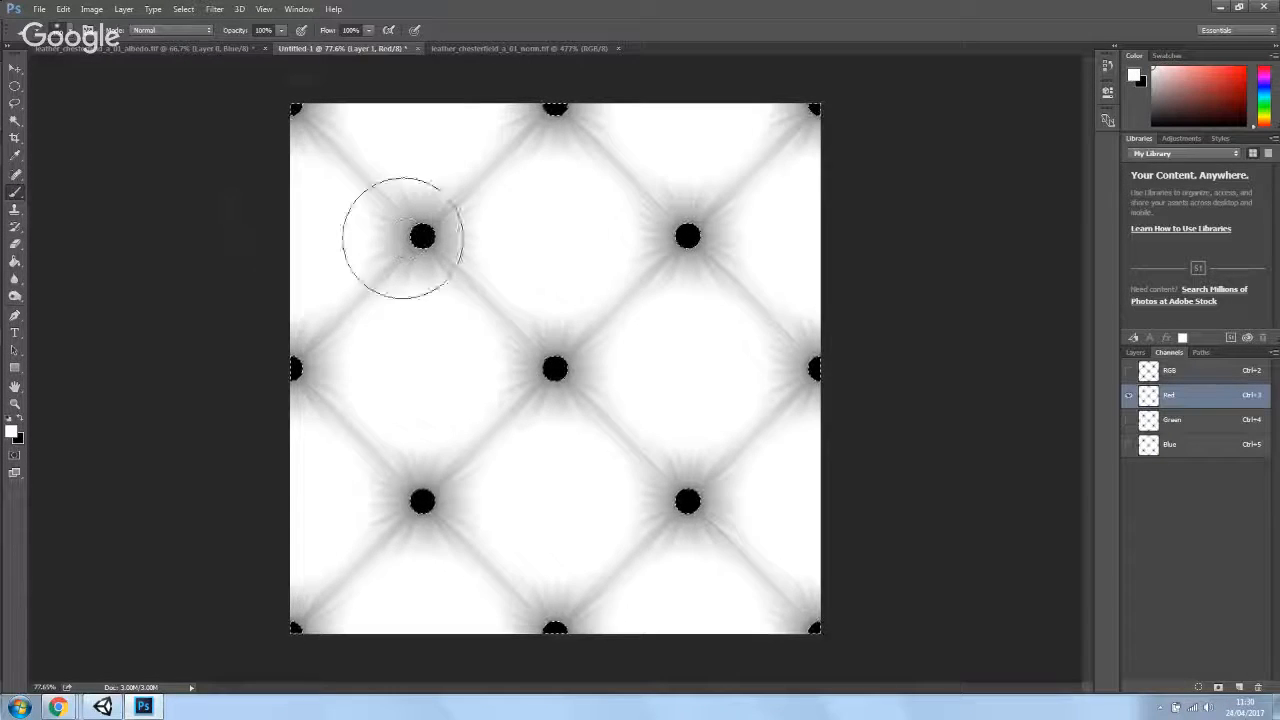
pyautogui.moveTo(315, 165)
pyautogui.mouseDown()
pyautogui.moveTo(631, 140)
pyautogui.moveTo(486, 231)
pyautogui.moveTo(826, 371)
pyautogui.moveTo(173, 479)
pyautogui.moveTo(206, 543)
pyautogui.moveTo(777, 586)
pyautogui.moveTo(565, 560)
pyautogui.moveTo(657, 105)
pyautogui.moveTo(334, 537)
pyautogui.moveTo(914, 514)
pyautogui.moveTo(394, 109)
pyautogui.moveTo(305, 540)
pyautogui.mouseUp()
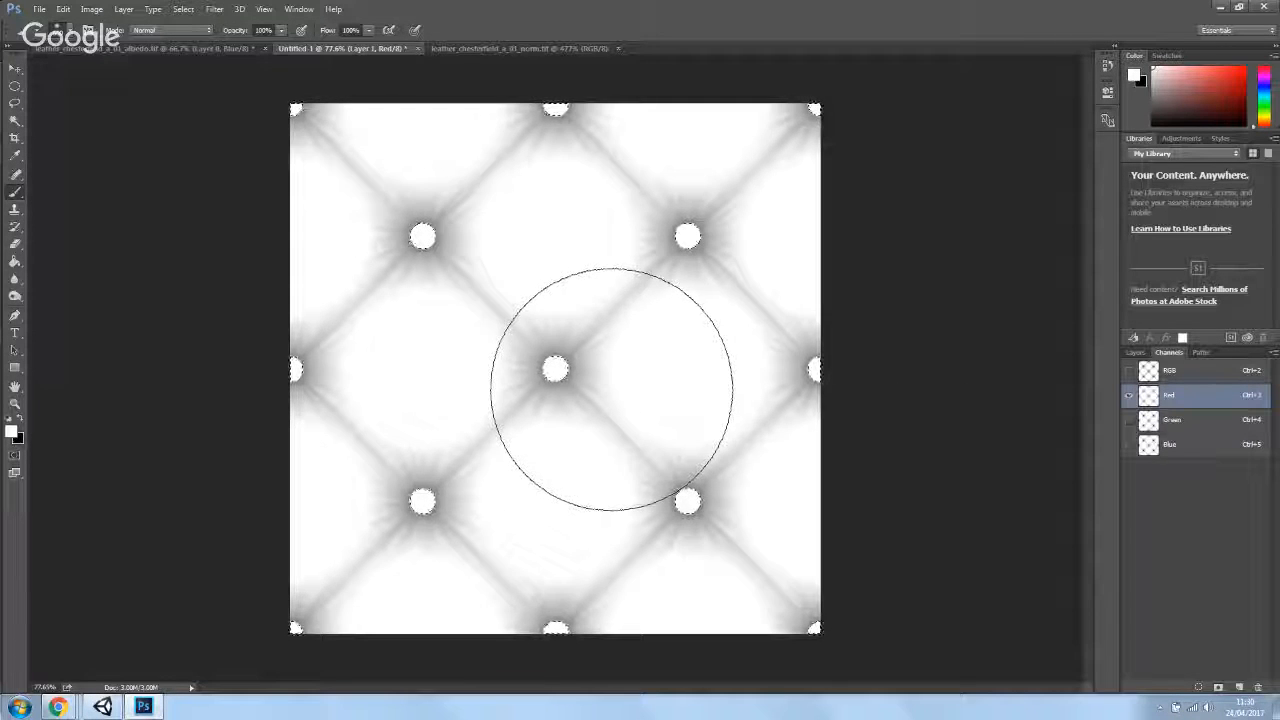
pyautogui.hotkey('ctrl', 'BackSpace')
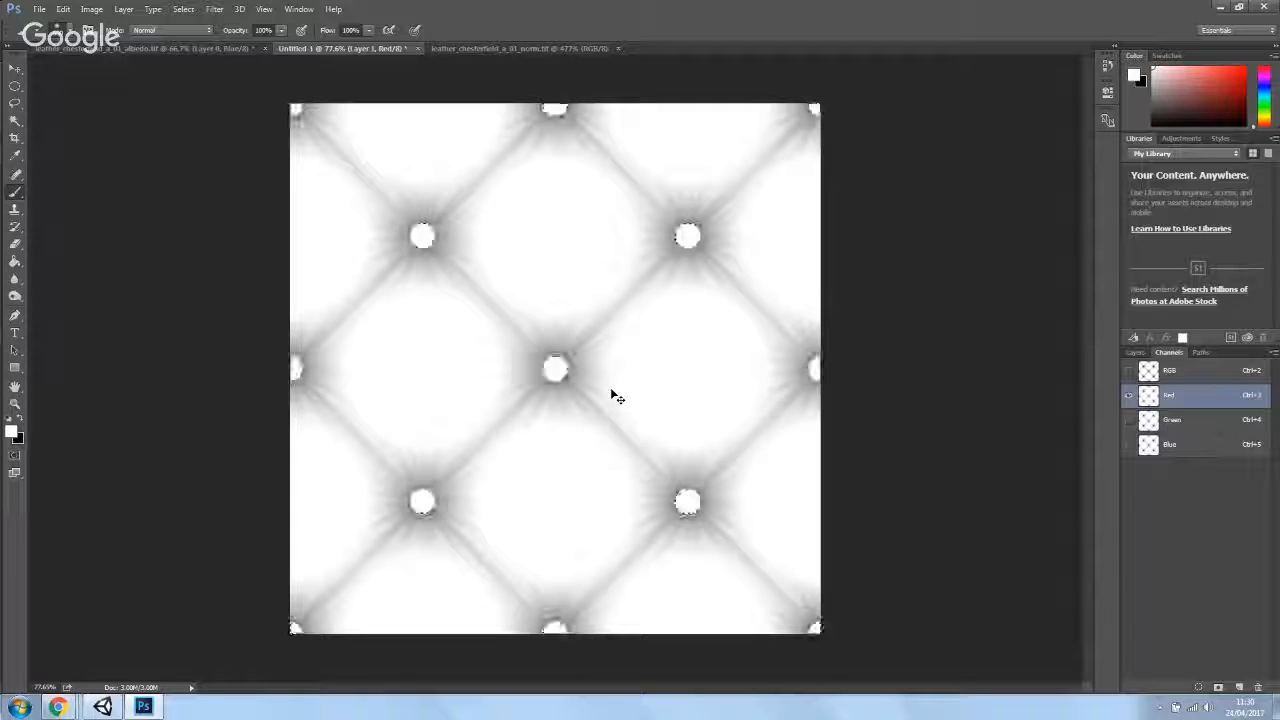
# - Select the whole canvas, swap to black, and paint the rest of the Red channel black, leaving the studs white
pyautogui.hotkey('ctrl', 'a')
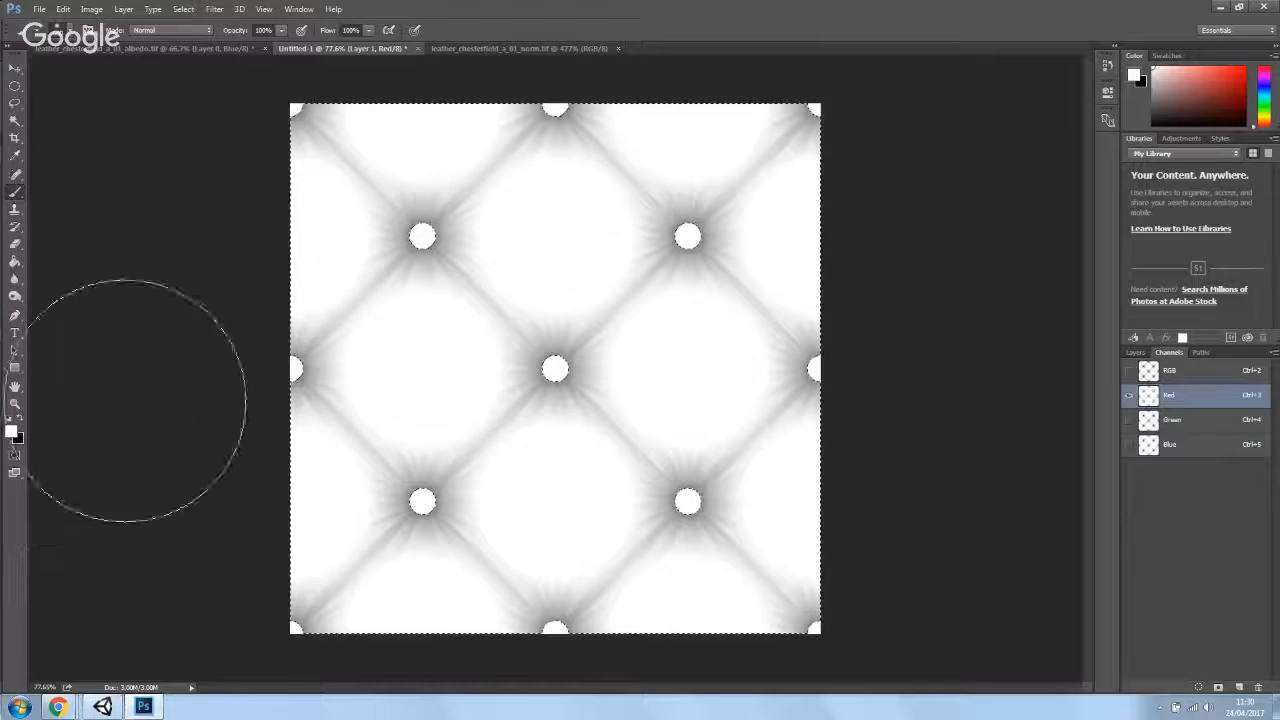
pyautogui.press('x')
pyautogui.moveTo(290, 145)
pyautogui.mouseDown()
pyautogui.moveTo(1218, 214)
pyautogui.moveTo(909, 407)
pyautogui.moveTo(749, 571)
pyautogui.moveTo(820, 614)
pyautogui.mouseUp()
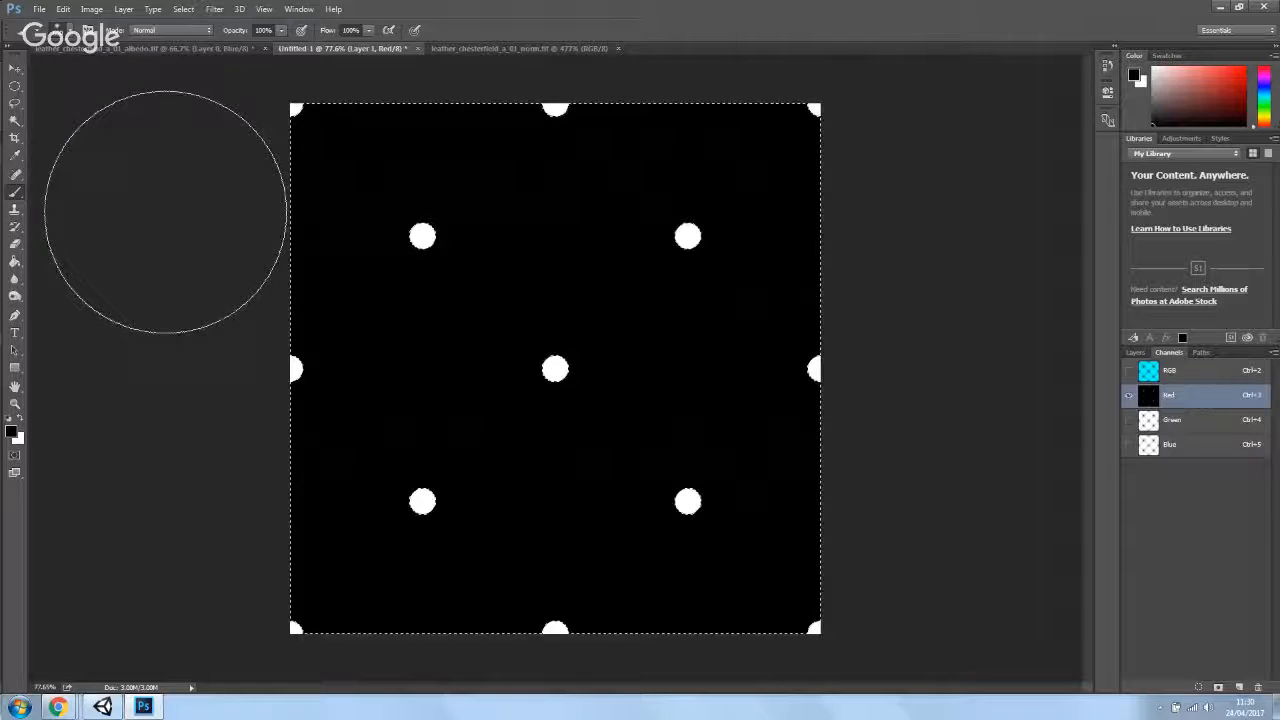
# - Activate the Green channel, swap to white, and paint the stud circles white
pyautogui.click(1172, 426)
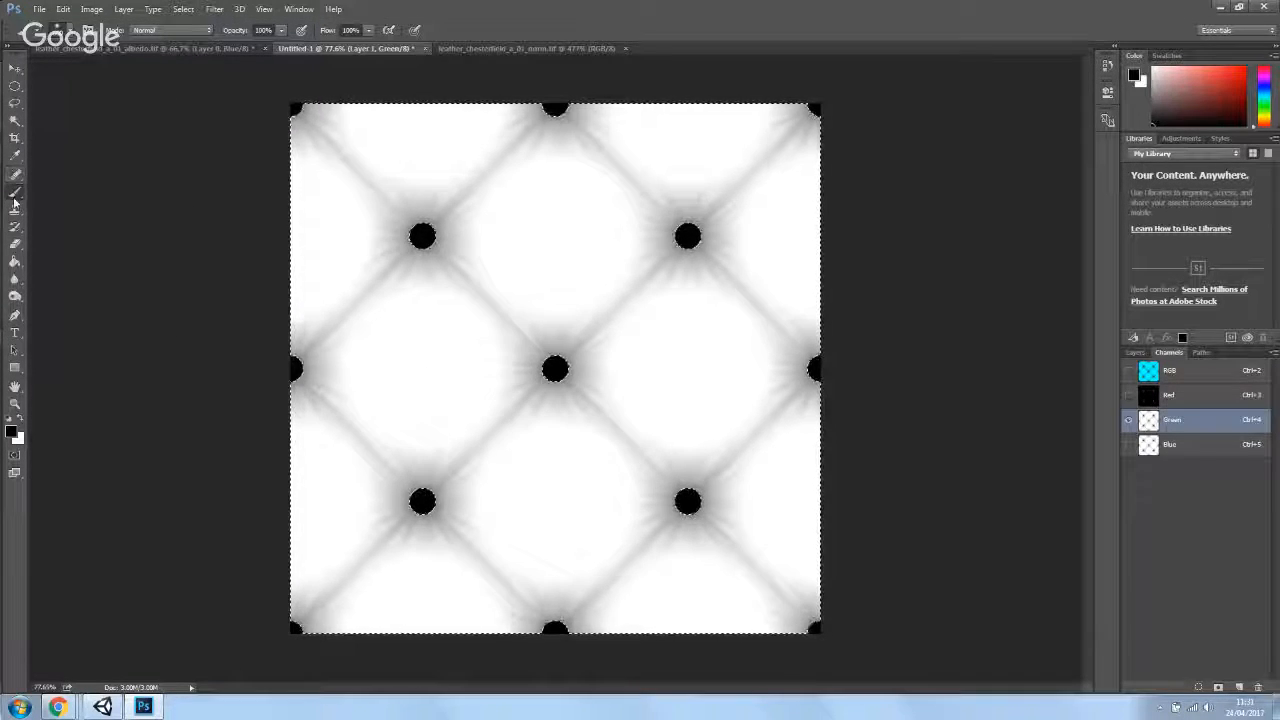
pyautogui.click(19, 421)
pyautogui.moveTo(214, 129)
pyautogui.mouseDown()
pyautogui.moveTo(371, 114)
pyautogui.moveTo(571, 129)
pyautogui.moveTo(575, 146)
pyautogui.mouseUp()
pyautogui.hotkey('ctrl', 'z')
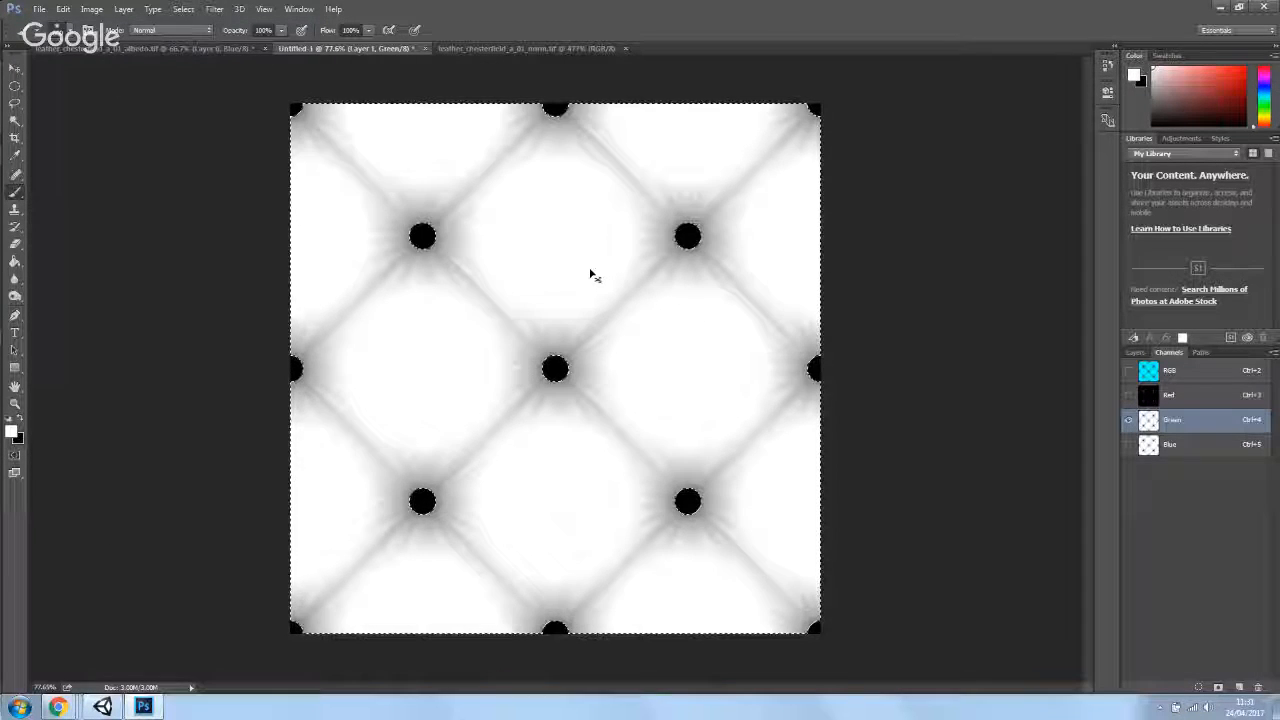
pyautogui.moveTo(251, 51)
pyautogui.mouseDown()
pyautogui.moveTo(847, 128)
pyautogui.moveTo(856, 159)
pyautogui.moveTo(562, 328)
pyautogui.moveTo(740, 417)
pyautogui.moveTo(1021, 405)
pyautogui.moveTo(815, 512)
pyautogui.moveTo(304, 549)
pyautogui.moveTo(560, 689)
pyautogui.moveTo(729, 557)
pyautogui.mouseUp()
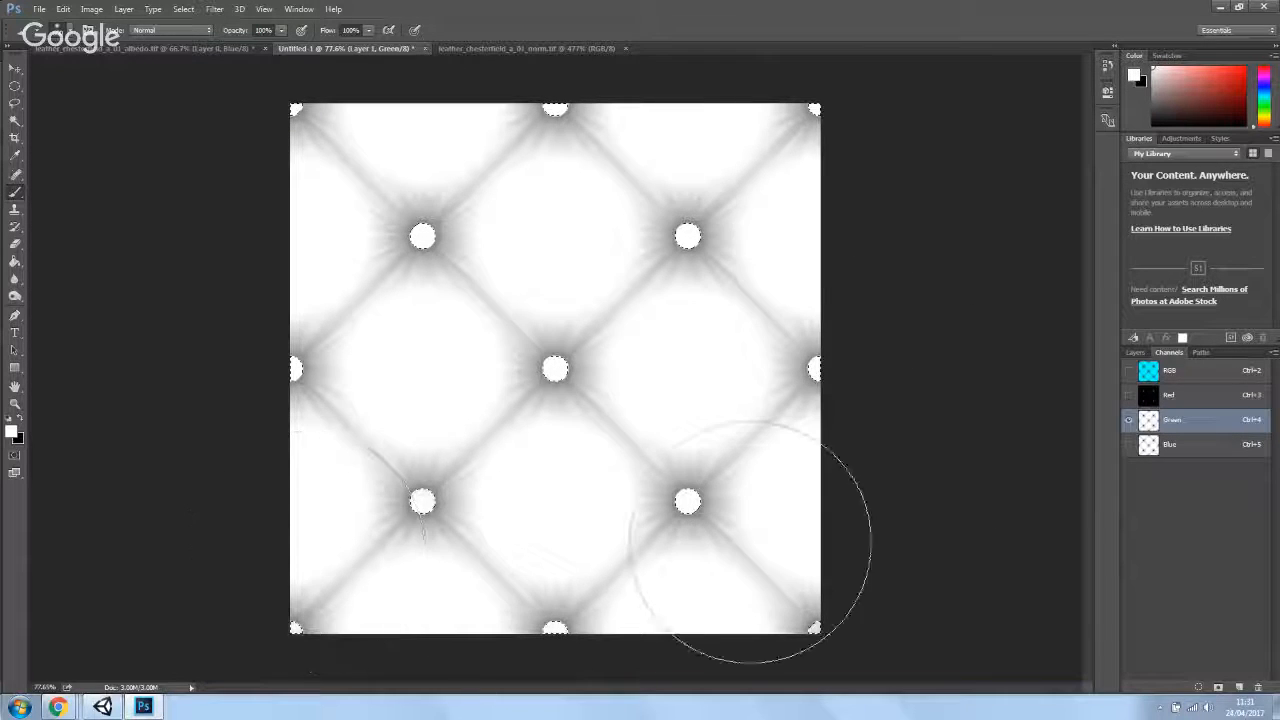
# - Deselect and apply Levels to the Green channel, raising the input black point to darken the seams
pyautogui.hotkey('ctrl', 'd')
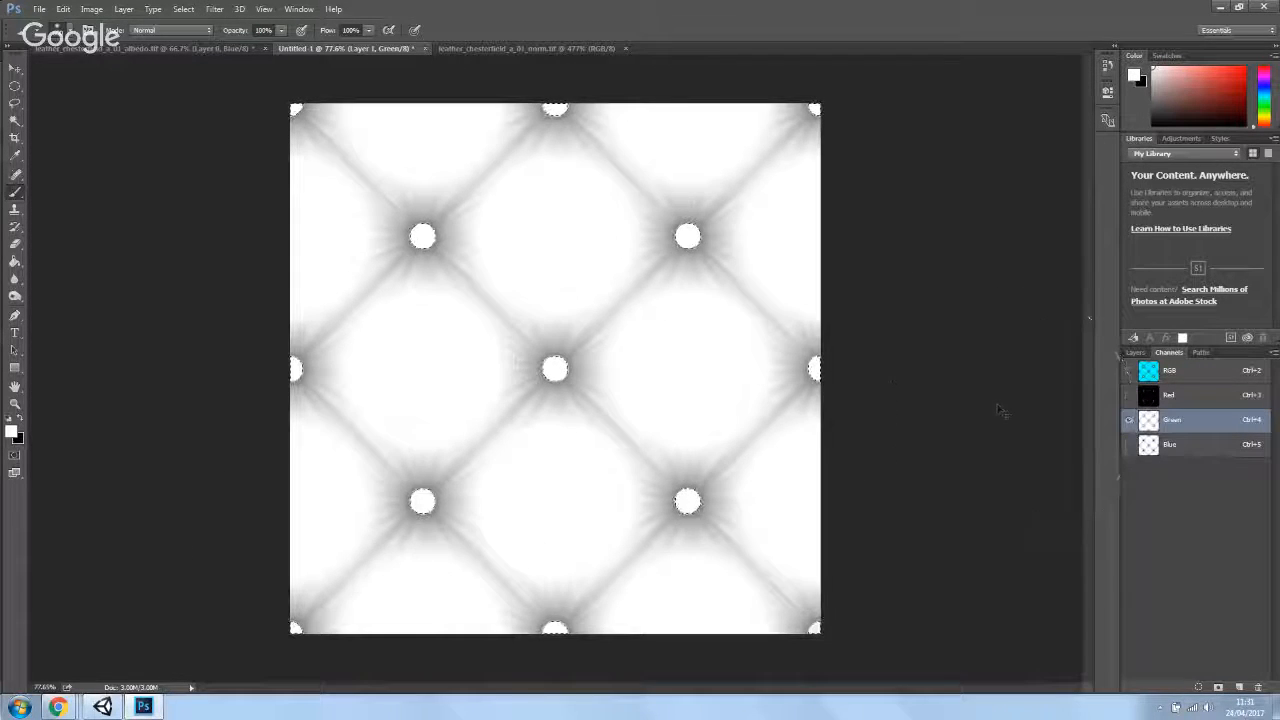
pyautogui.click(91, 9)
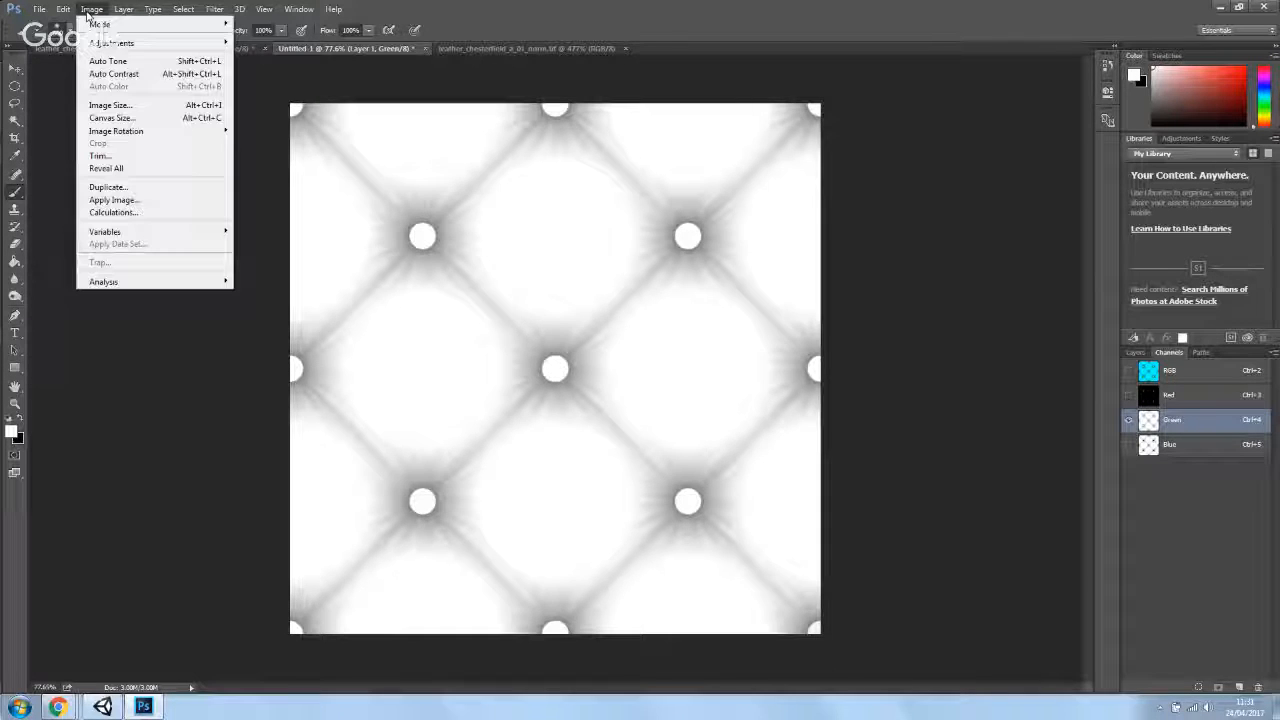
pyautogui.moveTo(110, 43)
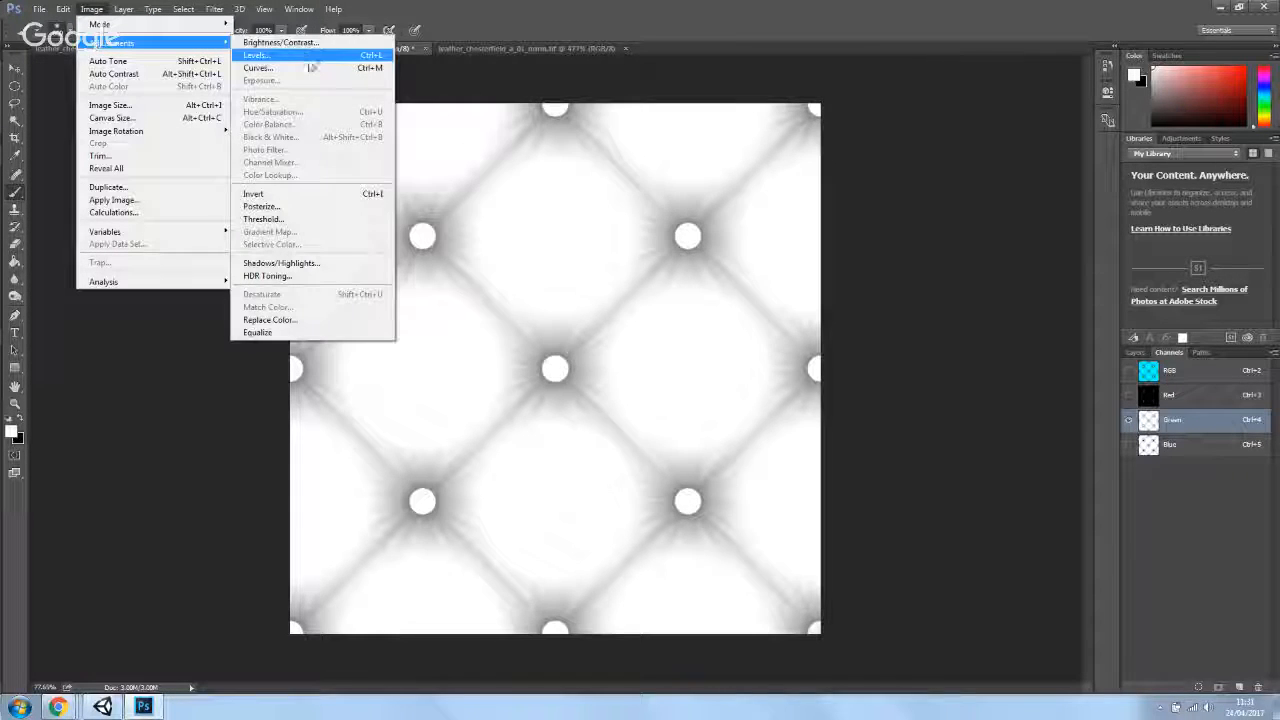
pyautogui.click(308, 57)
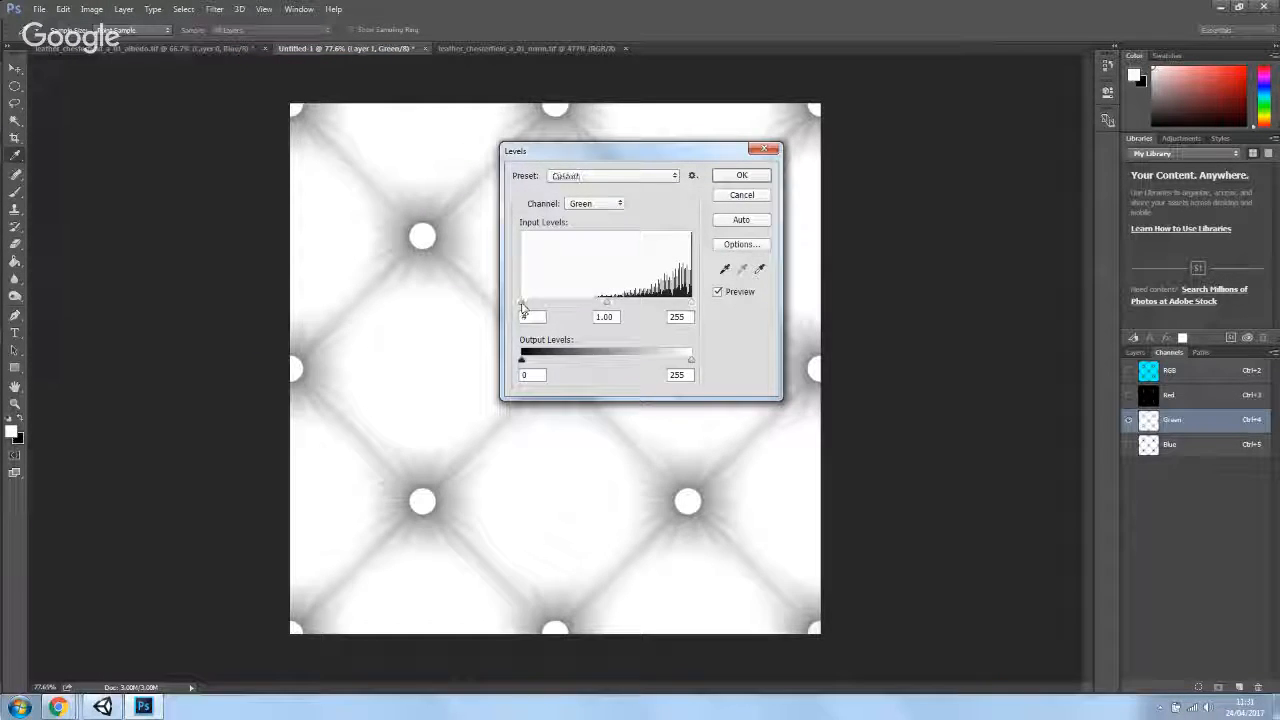
pyautogui.moveTo(521, 306); pyautogui.dragTo(601, 310)
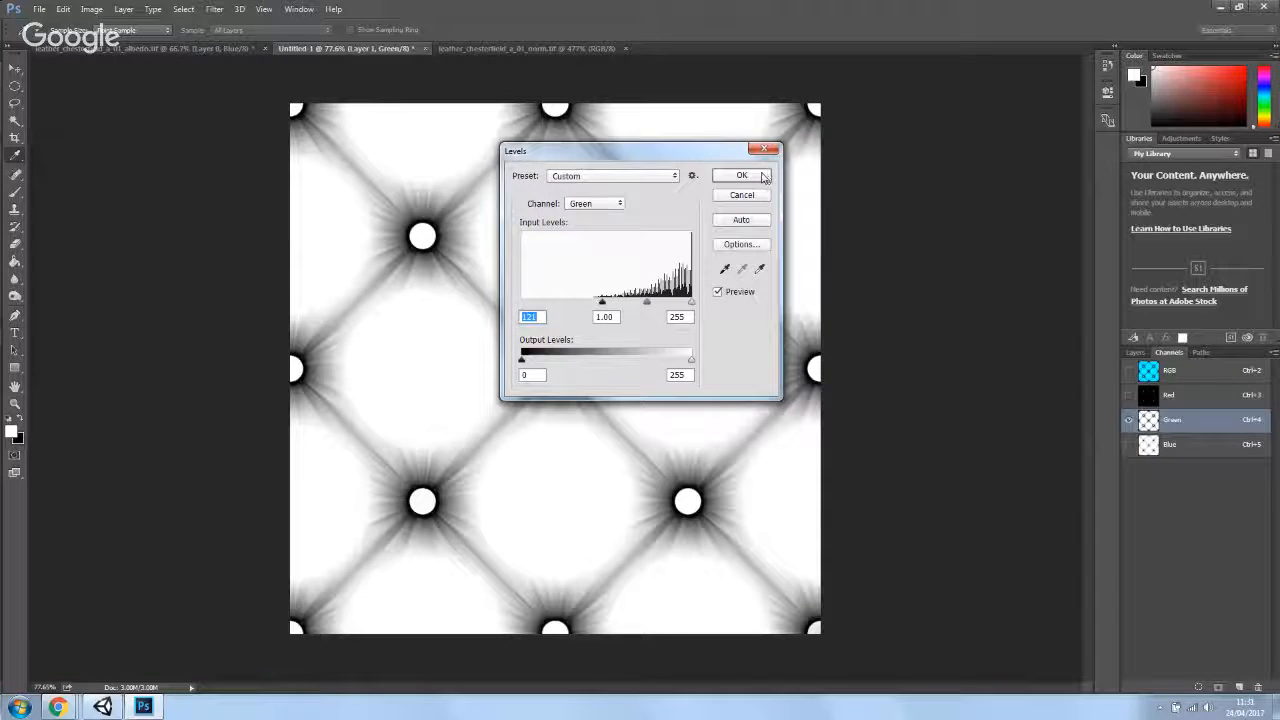
pyautogui.click(742, 176)
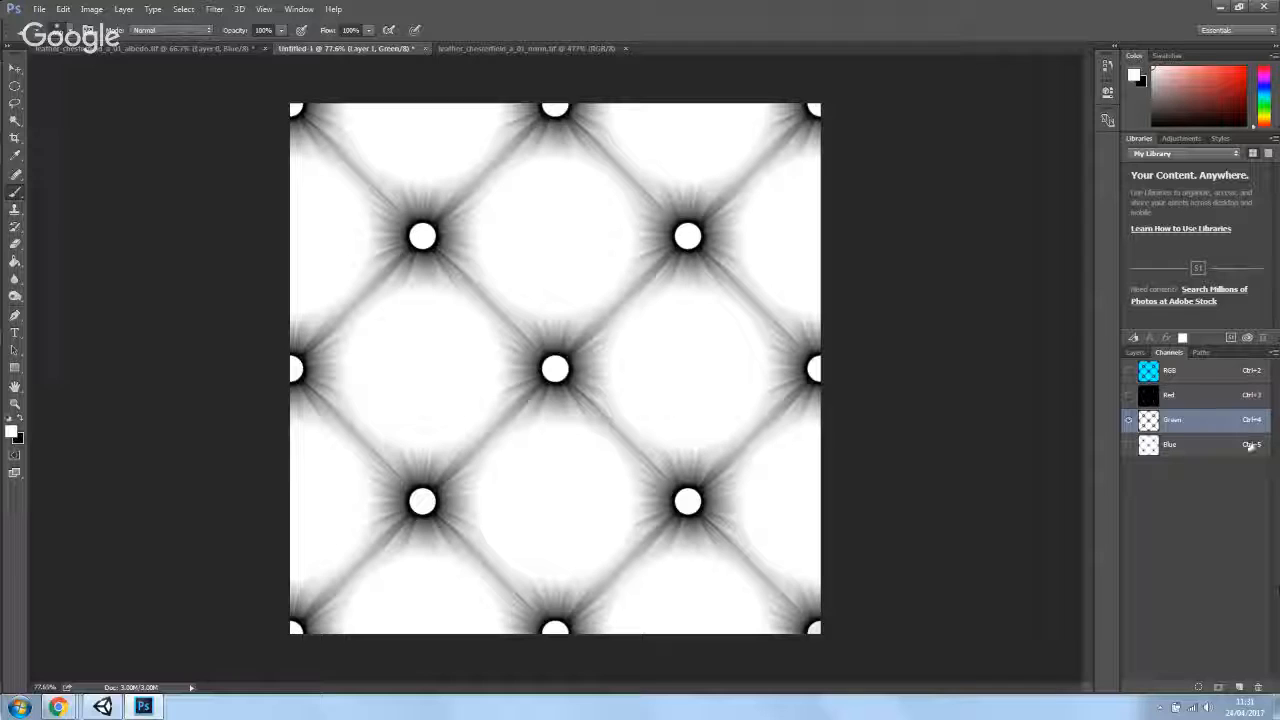
# - Activate the Blue channel, swap to black, and paint the entire channel black
pyautogui.click(1170, 446)
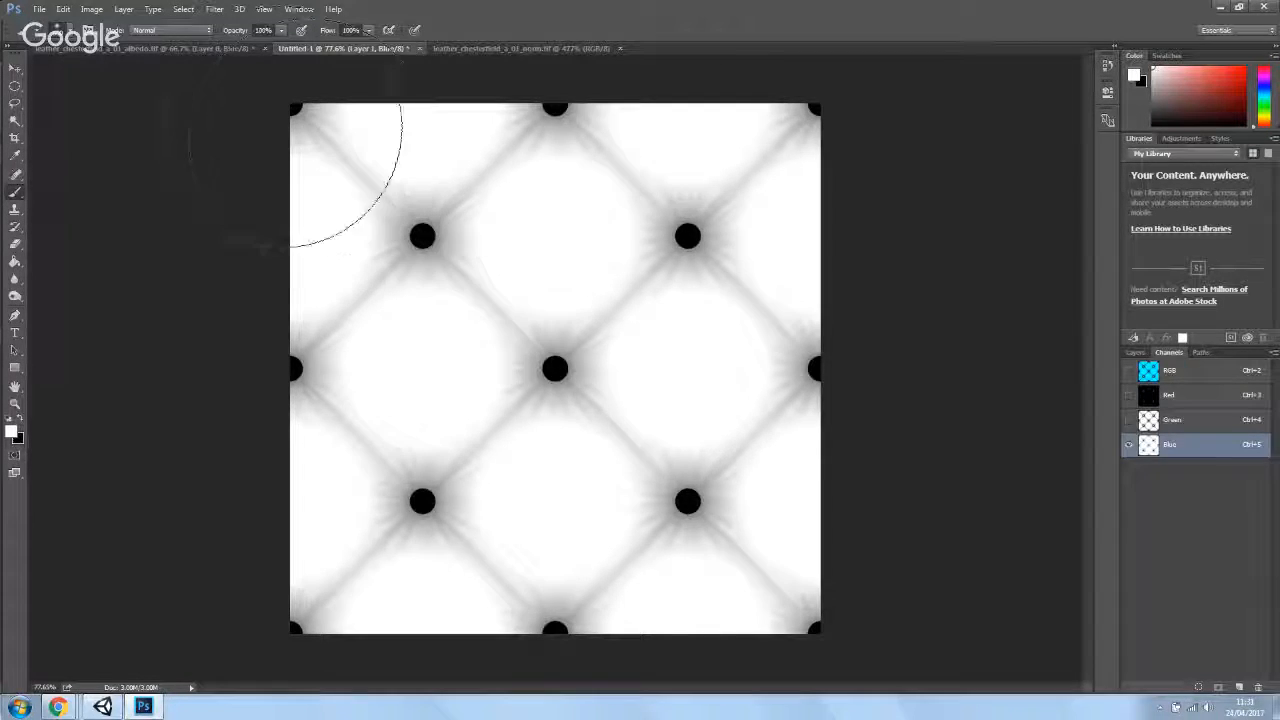
pyautogui.click(21, 420)
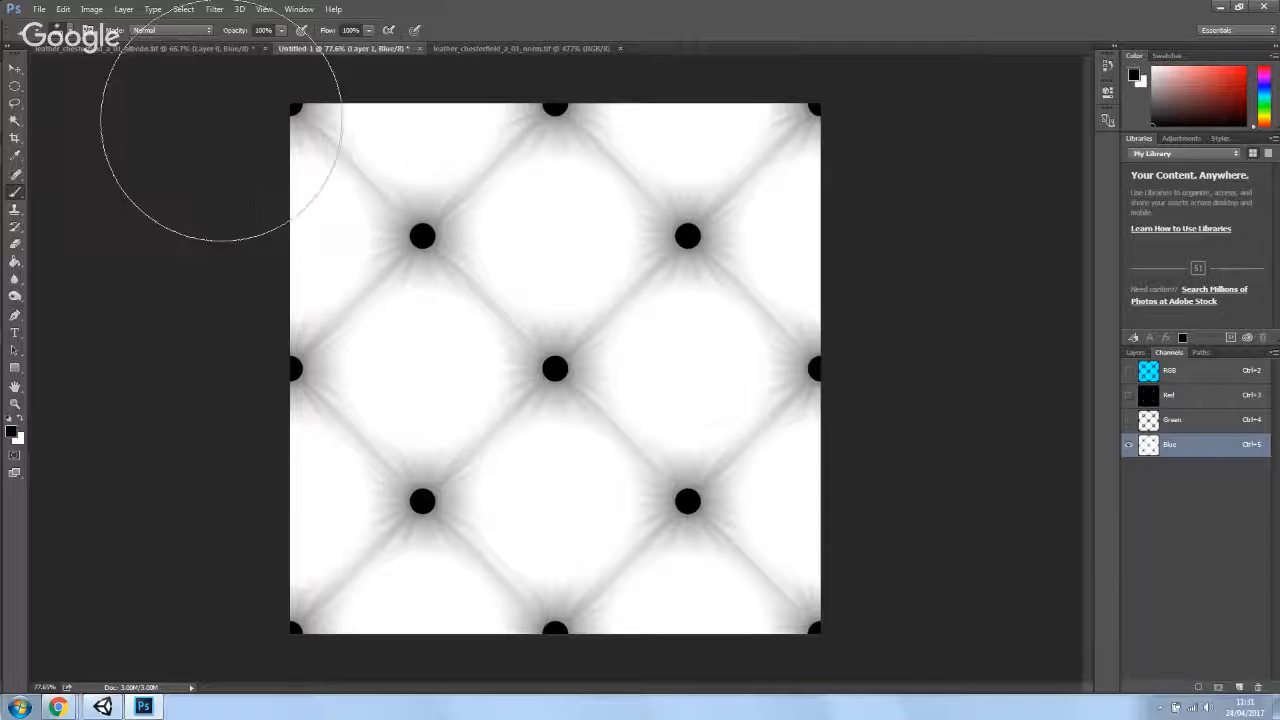
pyautogui.moveTo(229, 129)
pyautogui.mouseDown()
pyautogui.moveTo(1006, 156)
pyautogui.moveTo(1056, 362)
pyautogui.moveTo(676, 513)
pyautogui.moveTo(85, 585)
pyautogui.moveTo(780, 634)
pyautogui.moveTo(204, 643)
pyautogui.mouseUp()
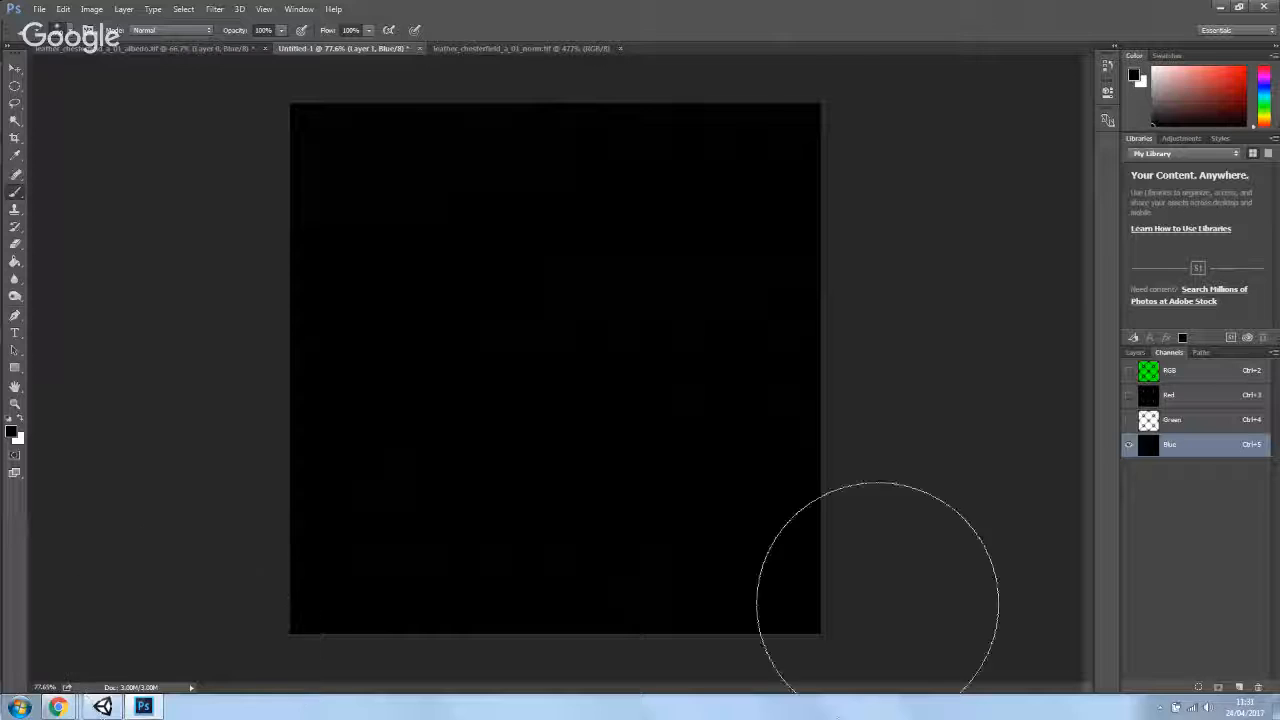
# - Select all of the Green channel and paste it into a new Alpha 1 channel
pyautogui.click(1197, 422)
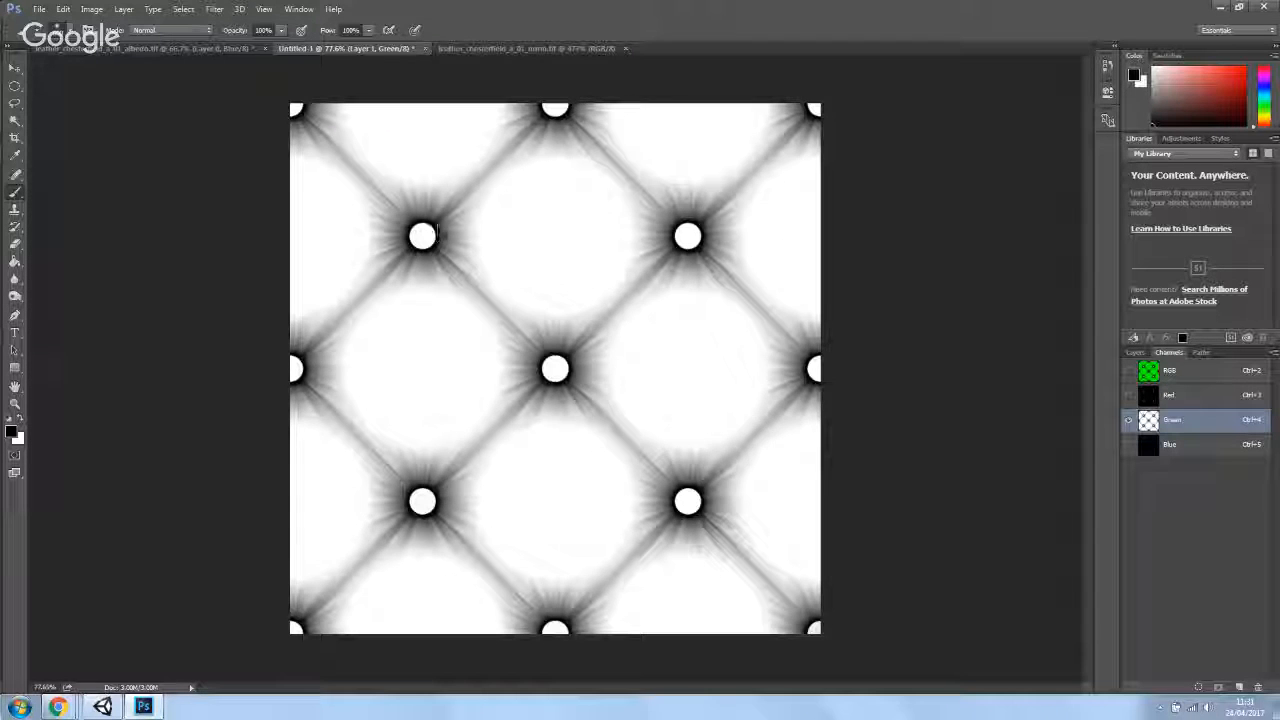
pyautogui.hotkey('ctrl', 'a')
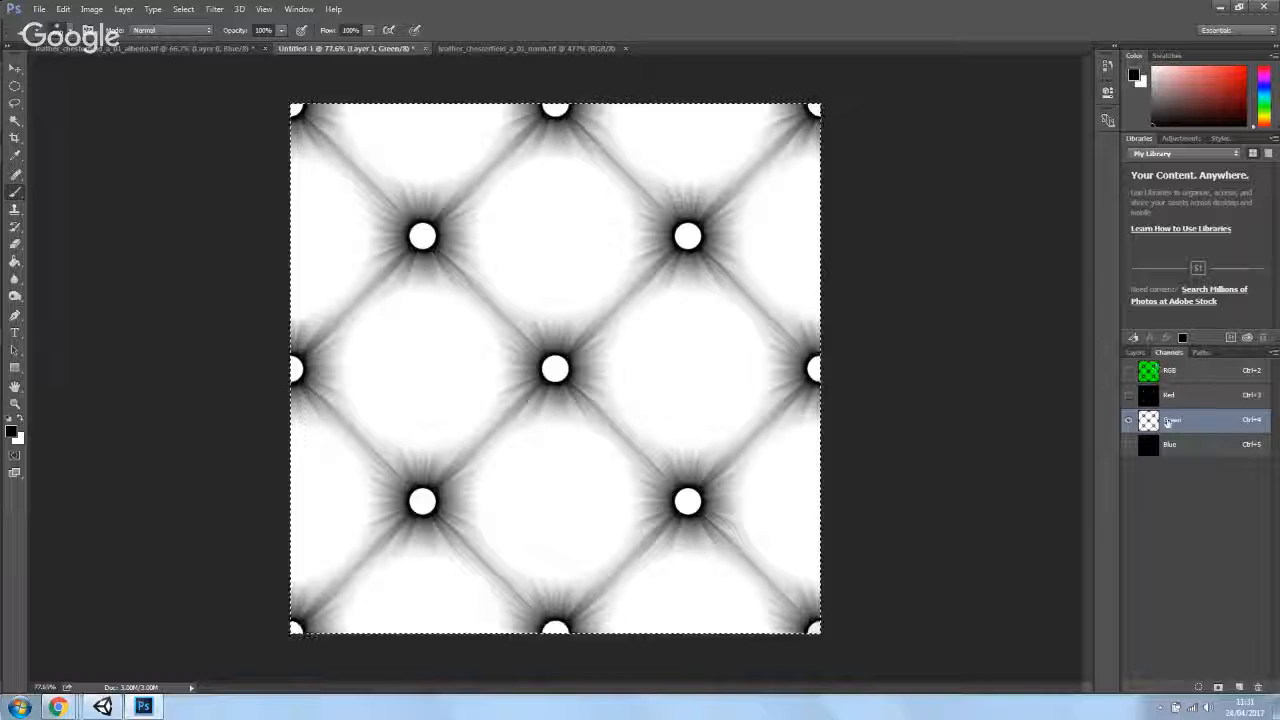
pyautogui.click(1238, 688)
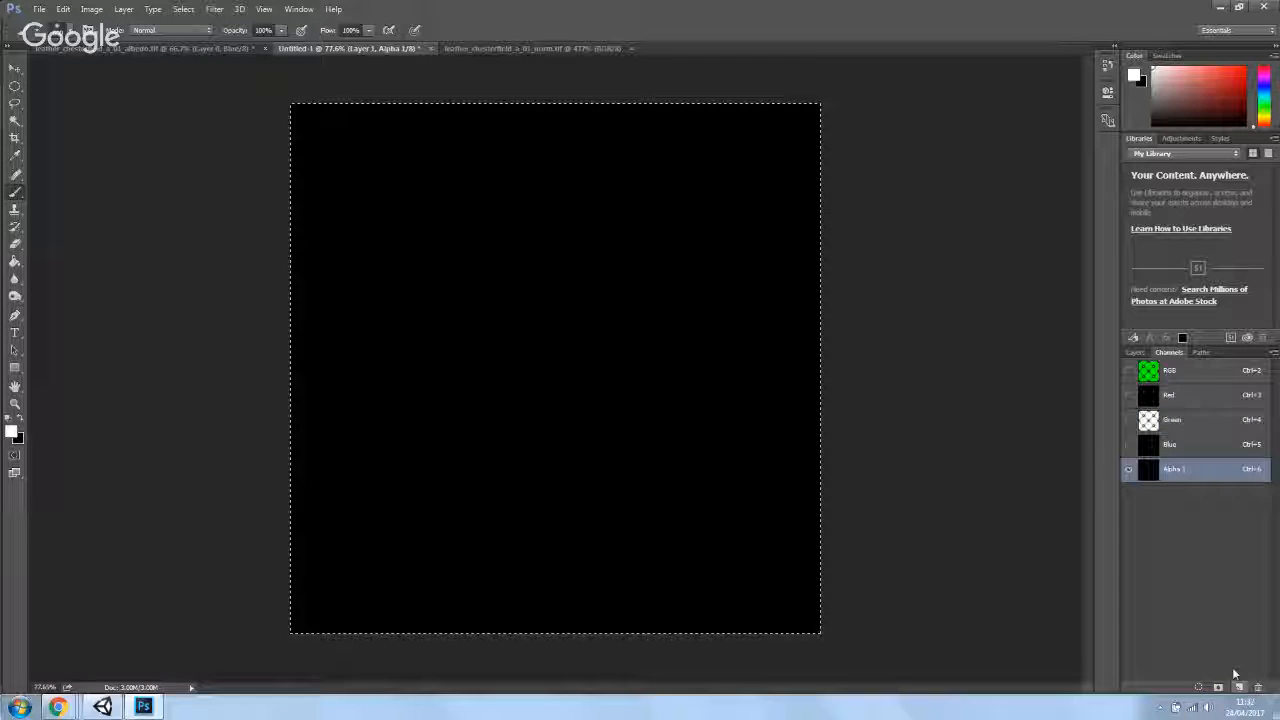
pyautogui.click(1052, 452)
pyautogui.hotkey('ctrl', 'v')
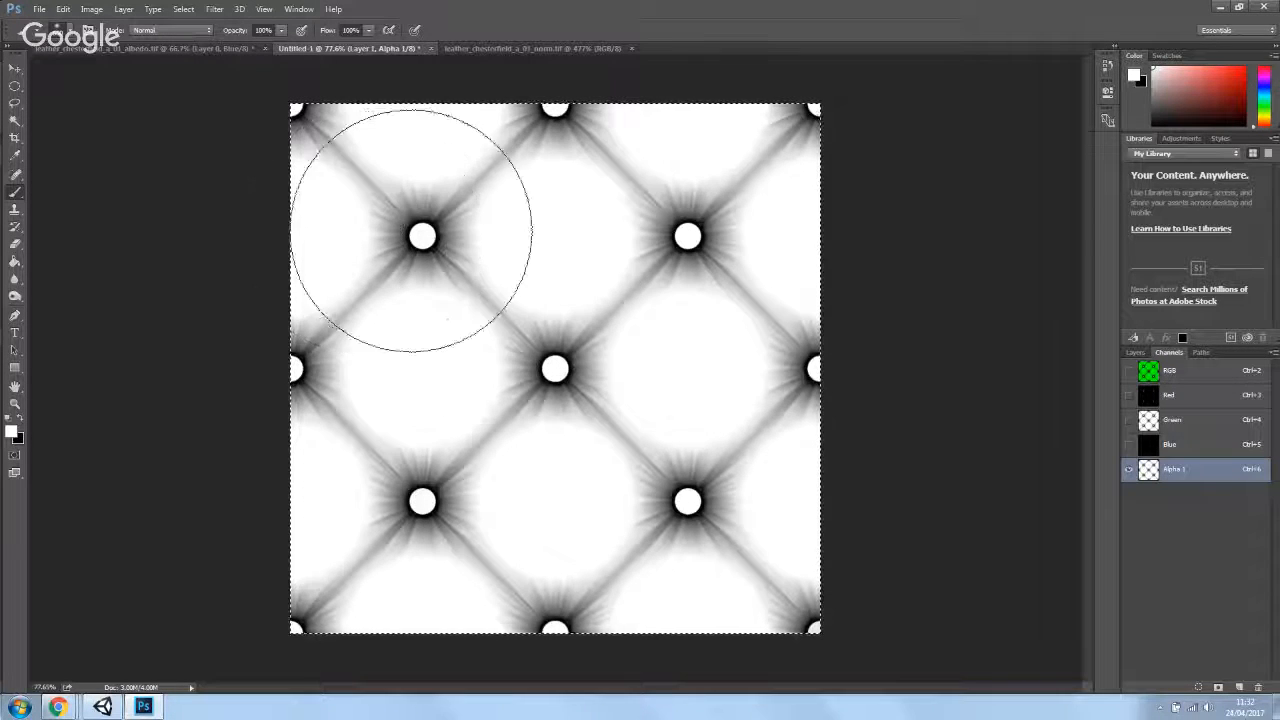
pyautogui.press('[')
pyautogui.press('[')
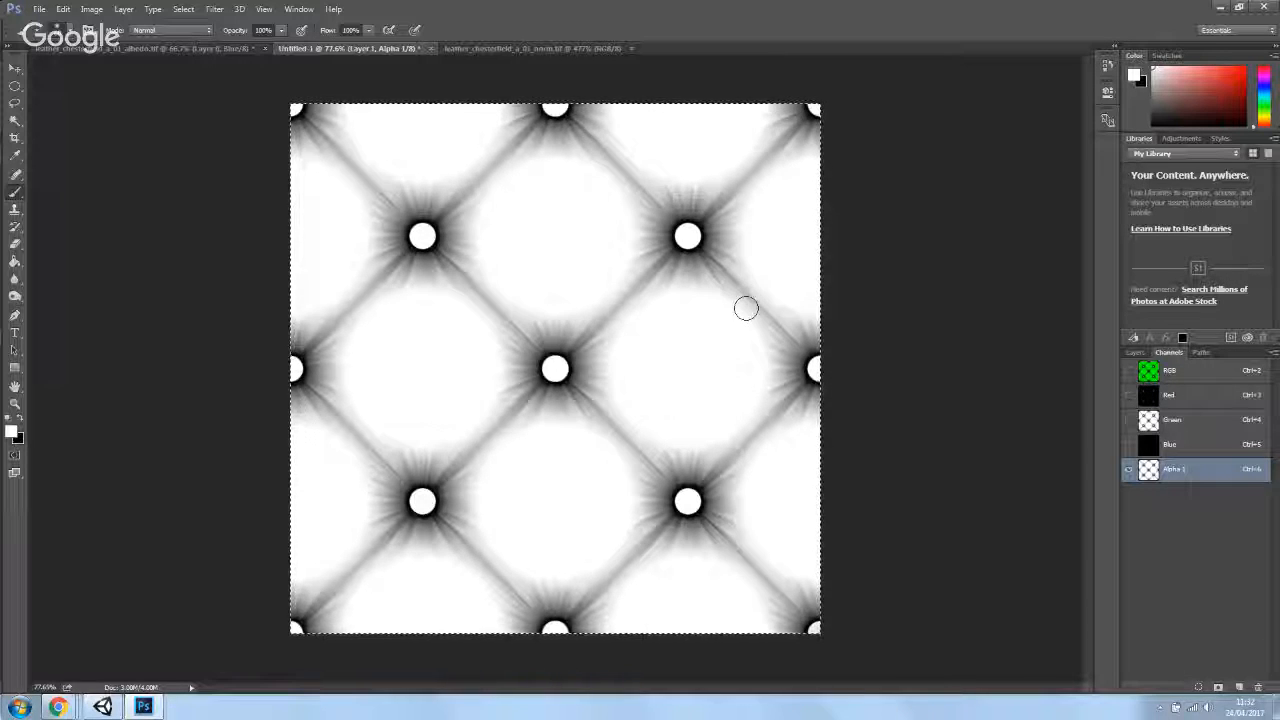
pyautogui.click(15, 120)
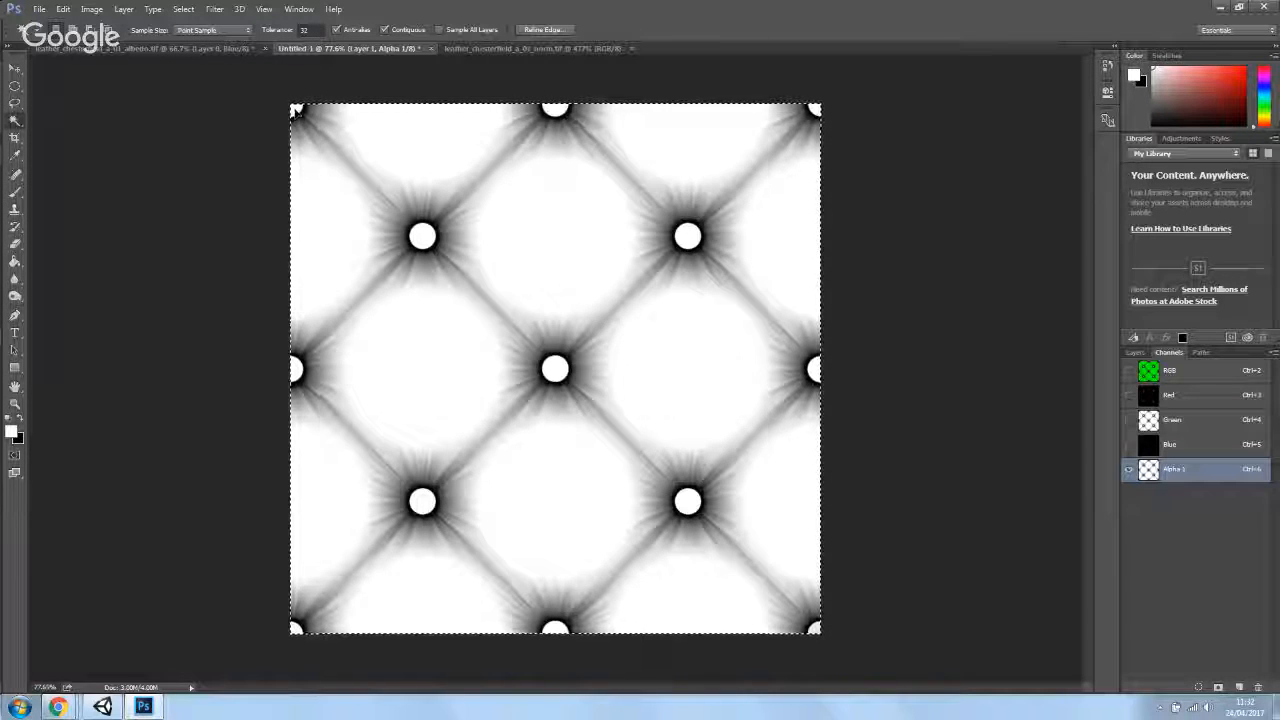
pyautogui.hotkey('ctrl', 'd')
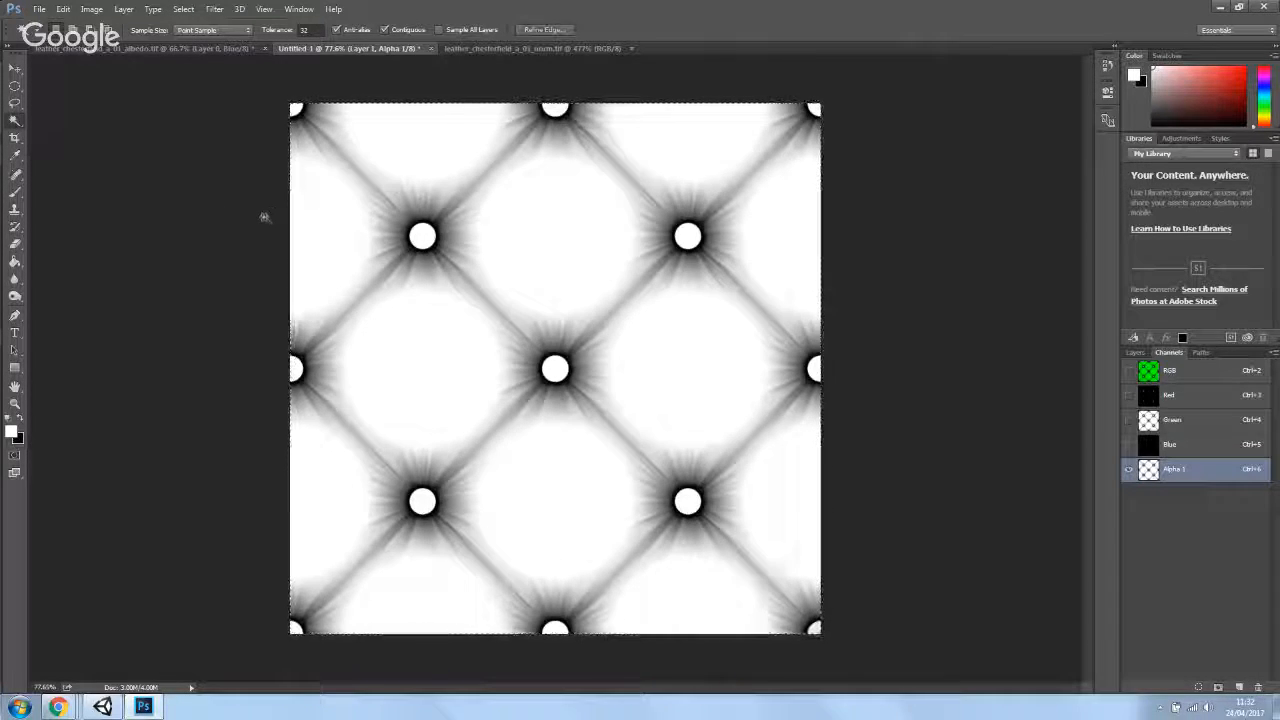
pyautogui.click(295, 110)
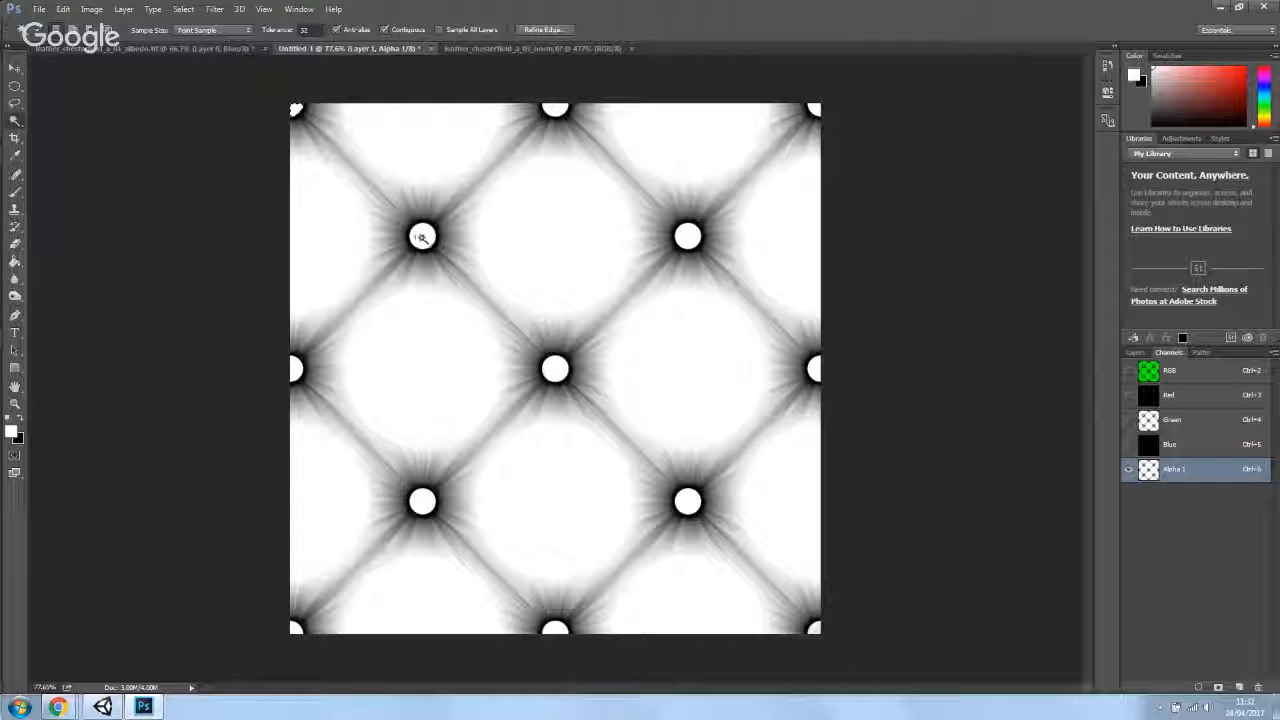
pyautogui.keyDown('shift'); pyautogui.click(422, 237); pyautogui.keyUp('shift')
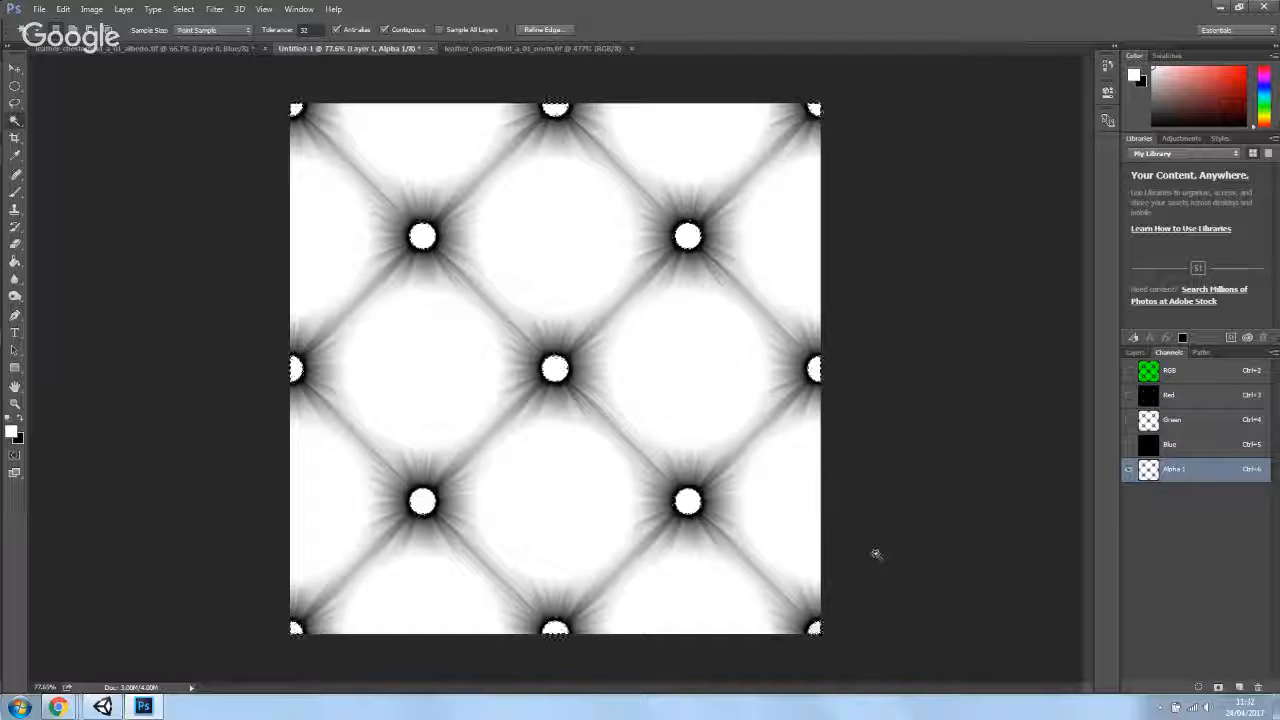
# - Select all of Alpha 1 and apply Levels with output levels set to 100 and 145
pyautogui.hotkey('ctrl', 'a')
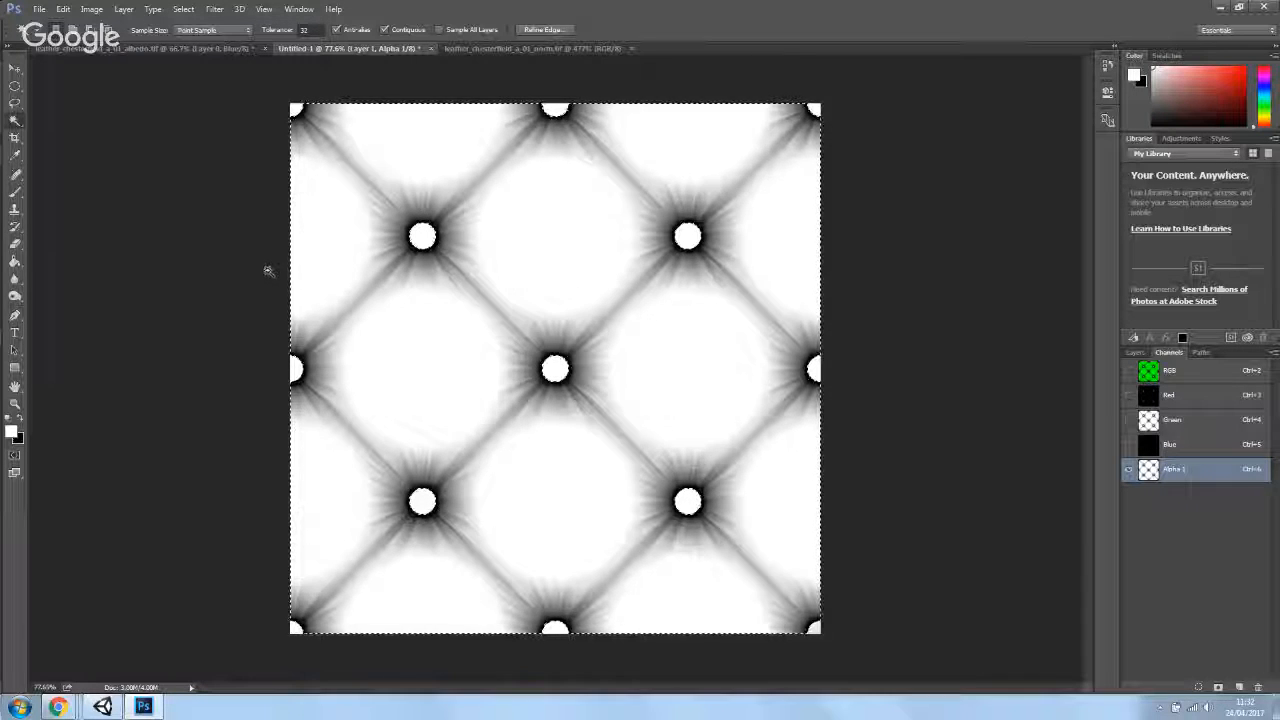
pyautogui.click(91, 9)
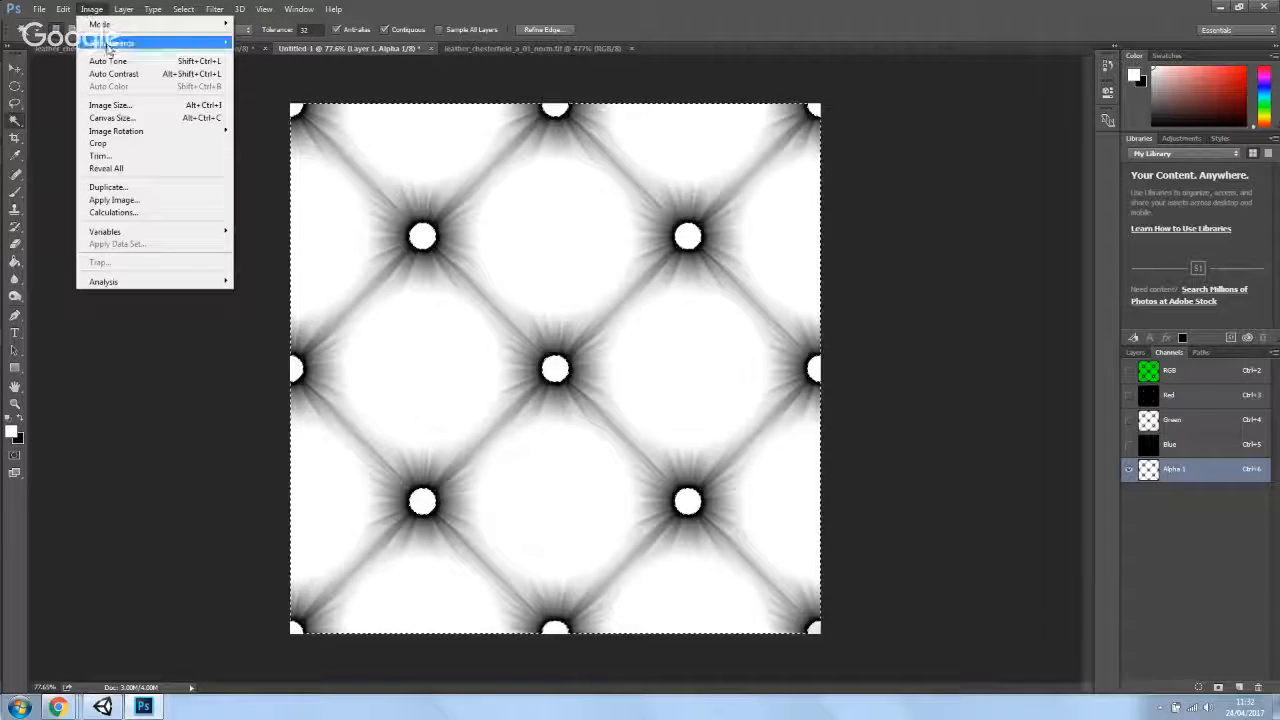
pyautogui.moveTo(108, 45)
pyautogui.click(256, 55)
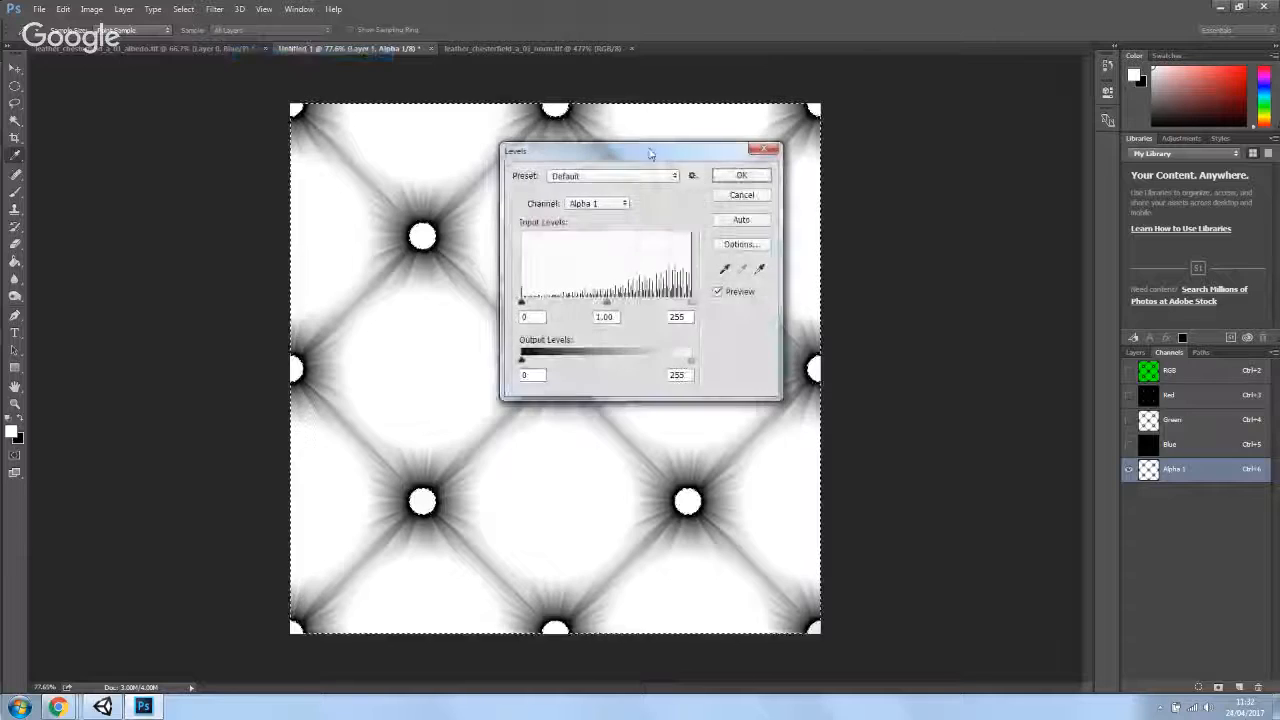
pyautogui.moveTo(658, 148); pyautogui.dragTo(1090, 148)
pyautogui.moveTo(1131, 352); pyautogui.dragTo(1051, 360)
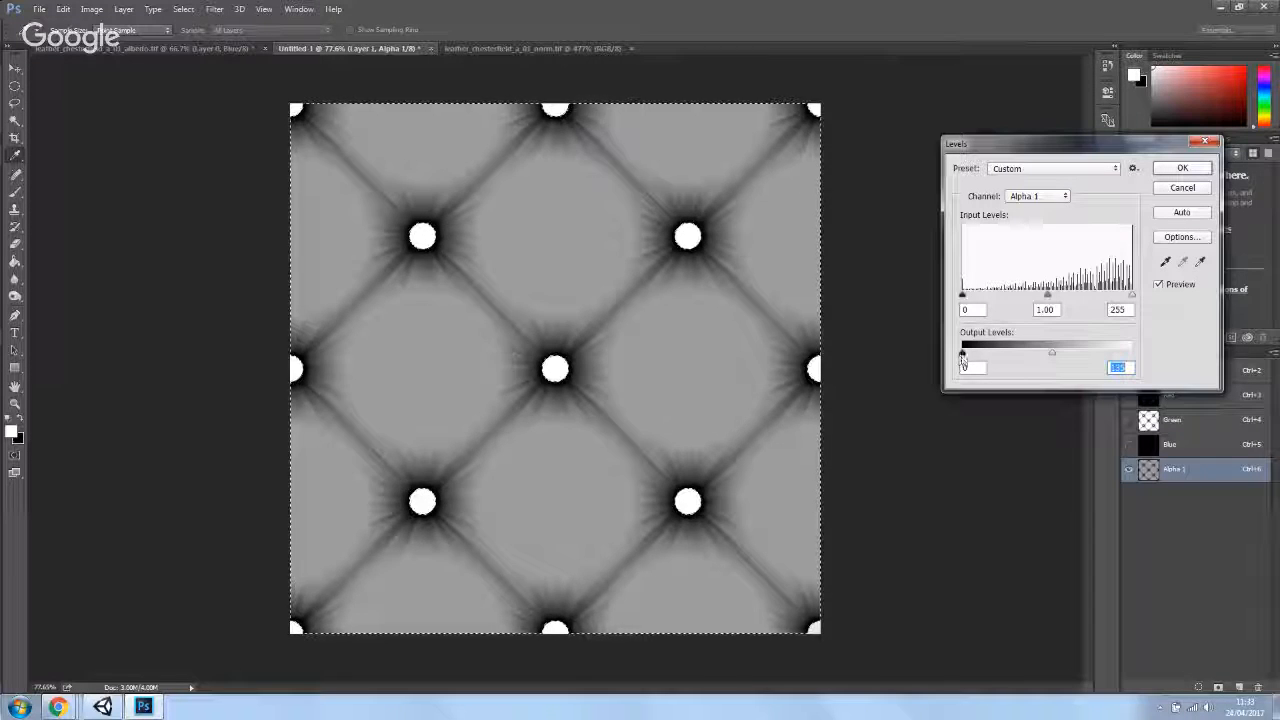
pyautogui.moveTo(966, 358); pyautogui.dragTo(1048, 358)
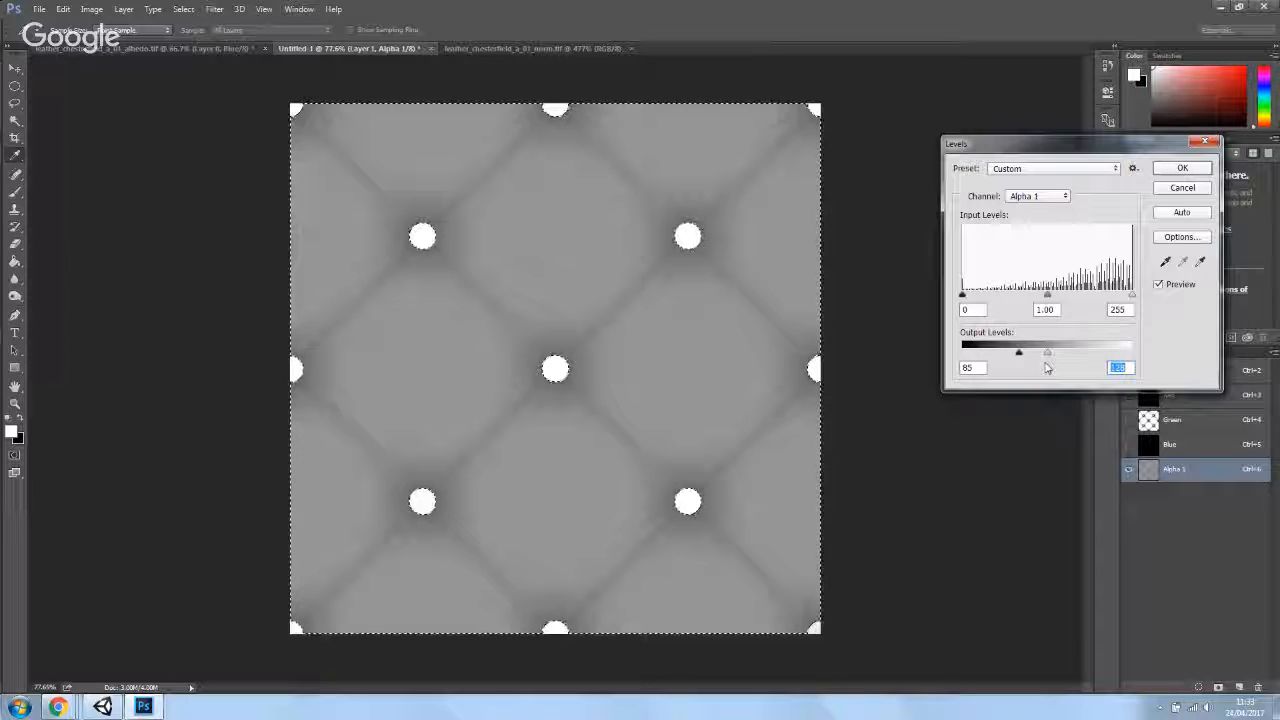
pyautogui.moveTo(1047, 356)
pyautogui.mouseDown()
pyautogui.moveTo(1059, 356)
pyautogui.moveTo(1031, 354)
pyautogui.mouseUp()
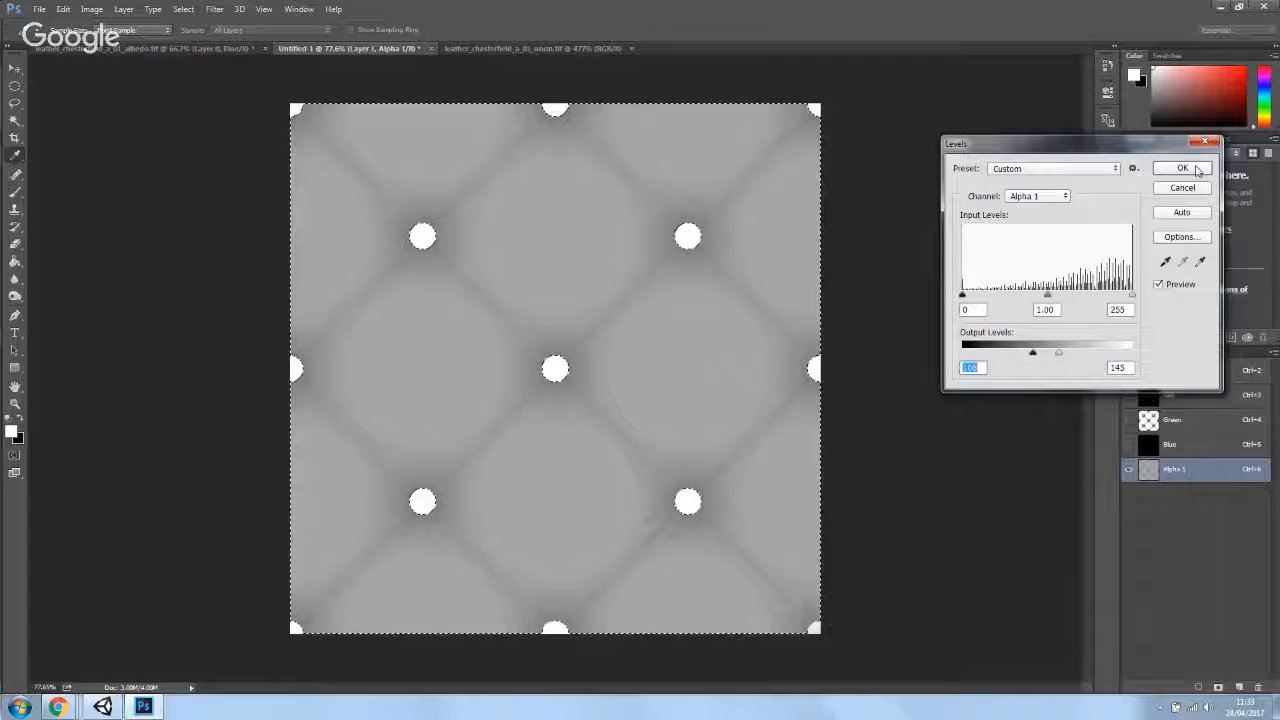
pyautogui.click(1182, 168)
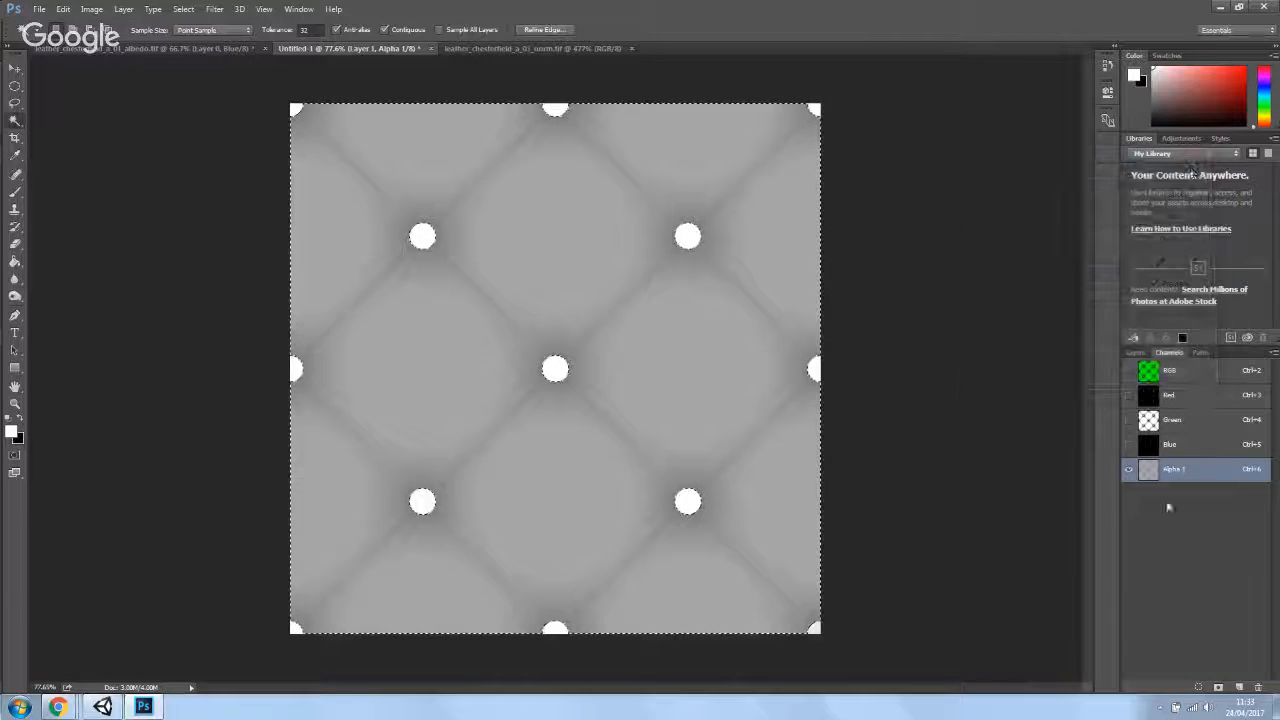
# - Show the composite RGB channels alongside Alpha 1
pyautogui.click(1128, 372)
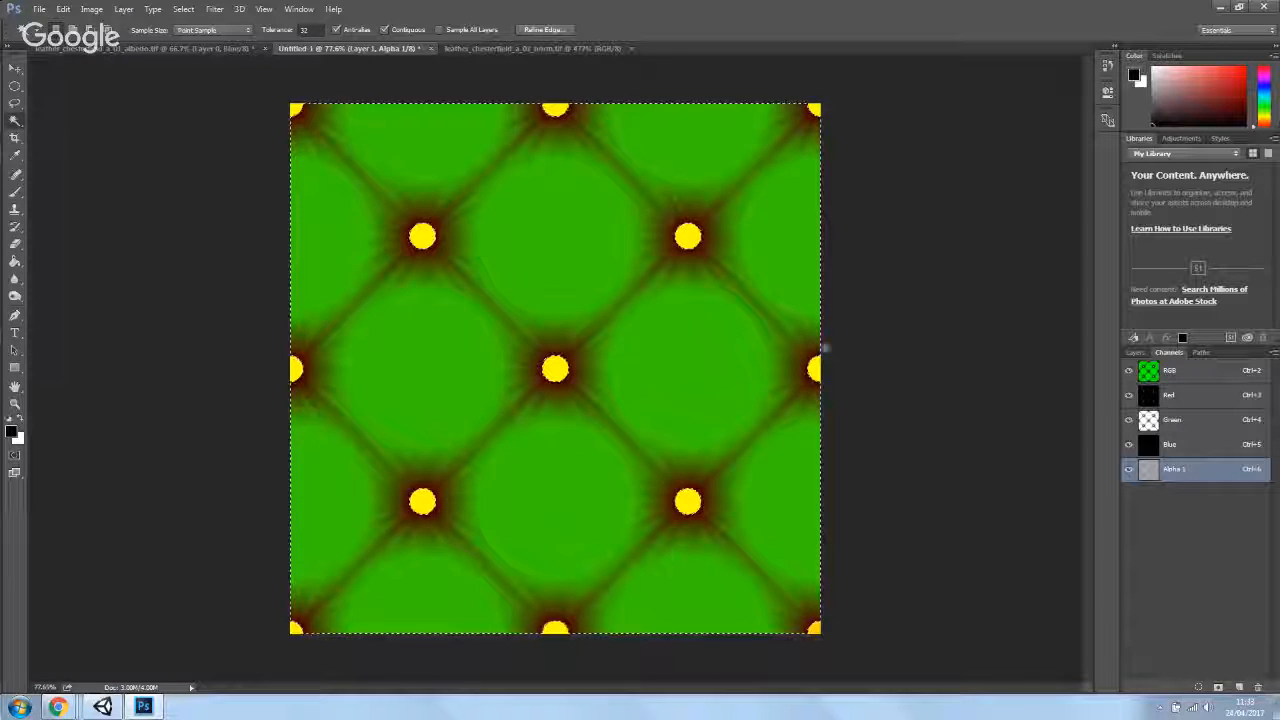
pyautogui.click(1136, 352)
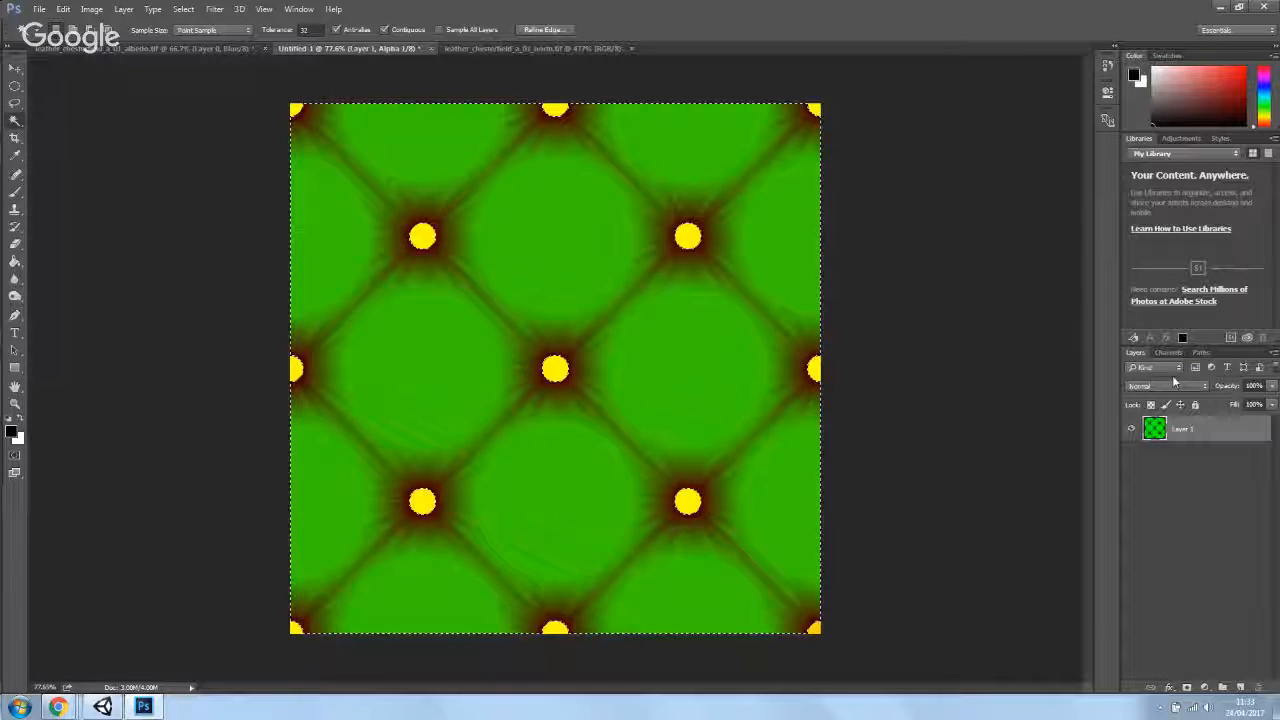
pyautogui.click(1168, 352)
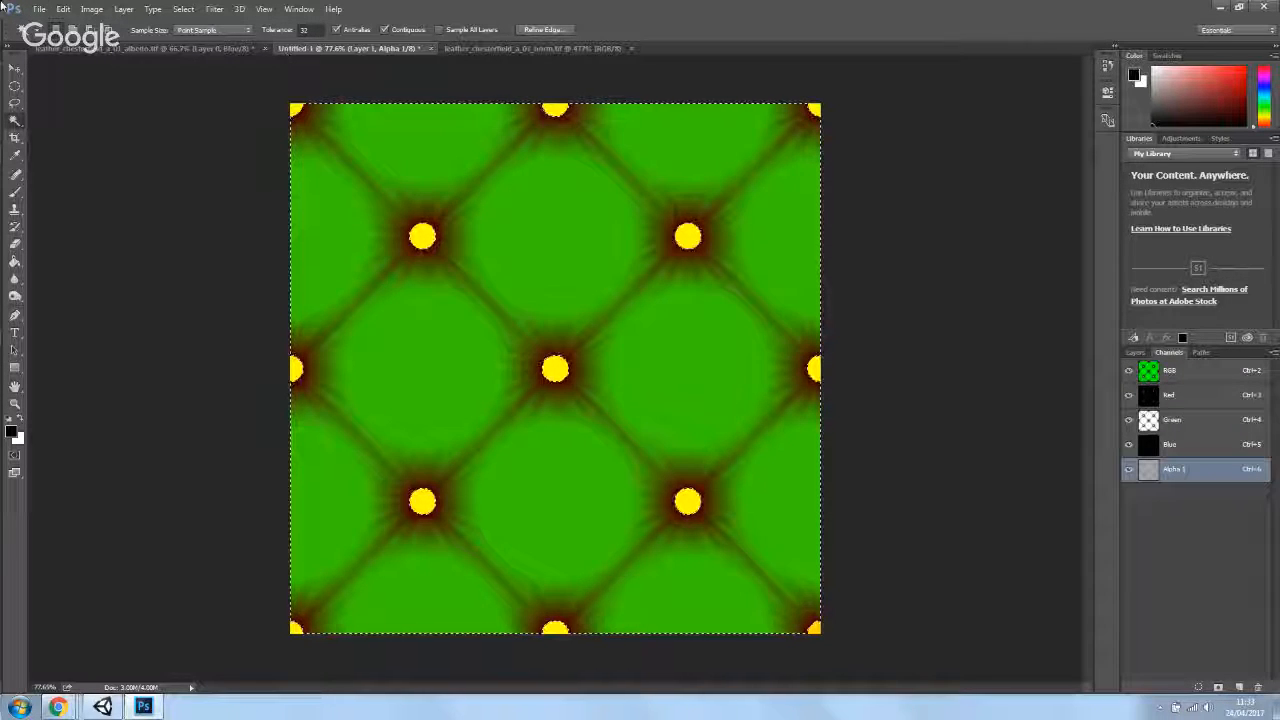
pyautogui.click(40, 9)
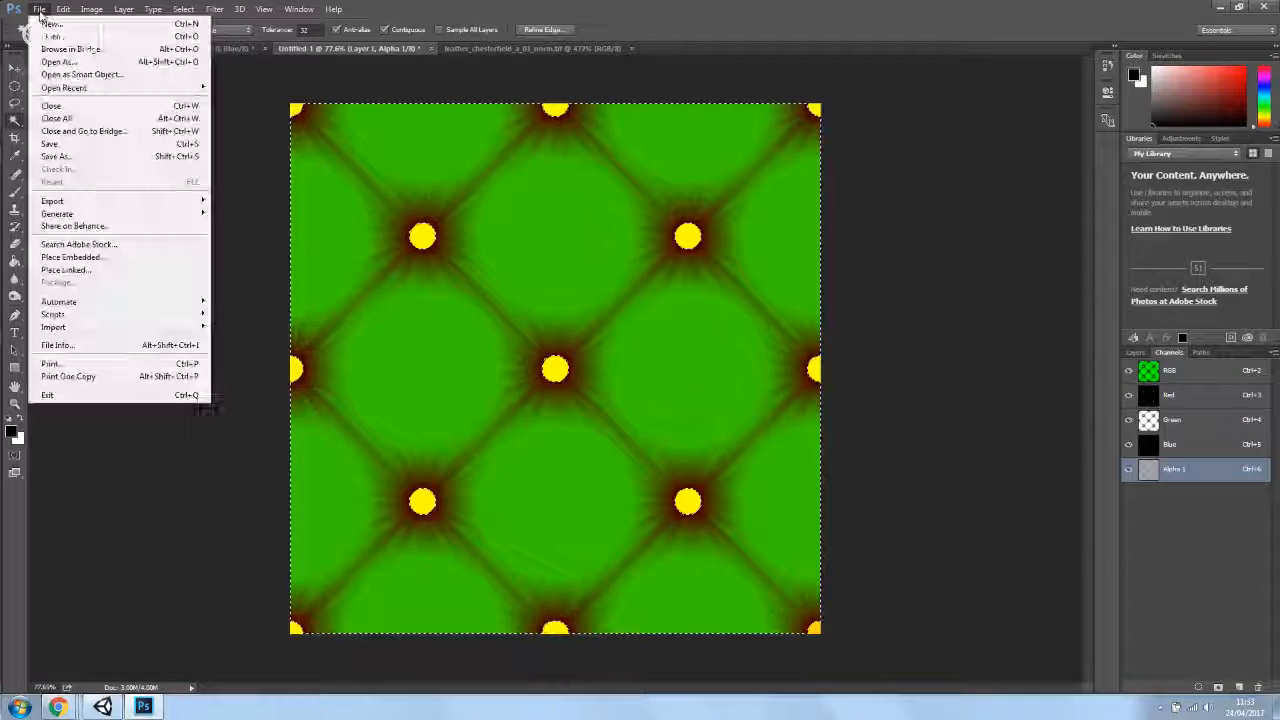
pyautogui.click(82, 155)
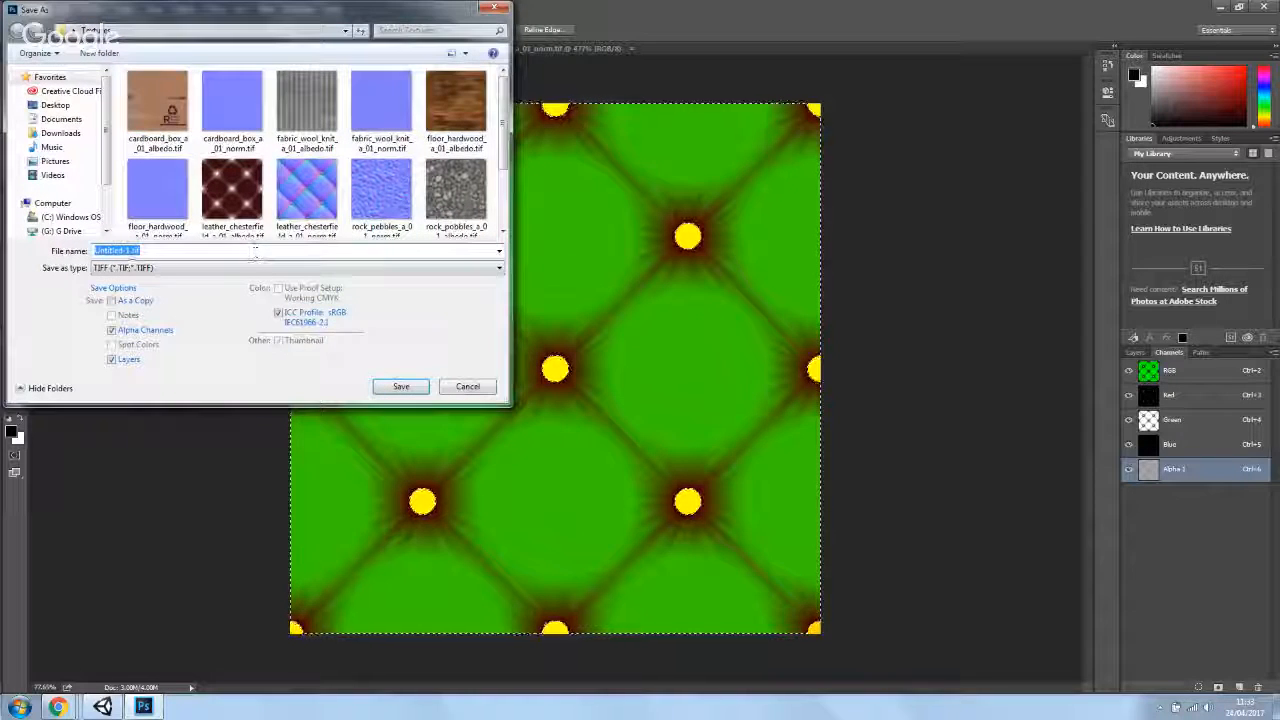
pyautogui.click(224, 225)
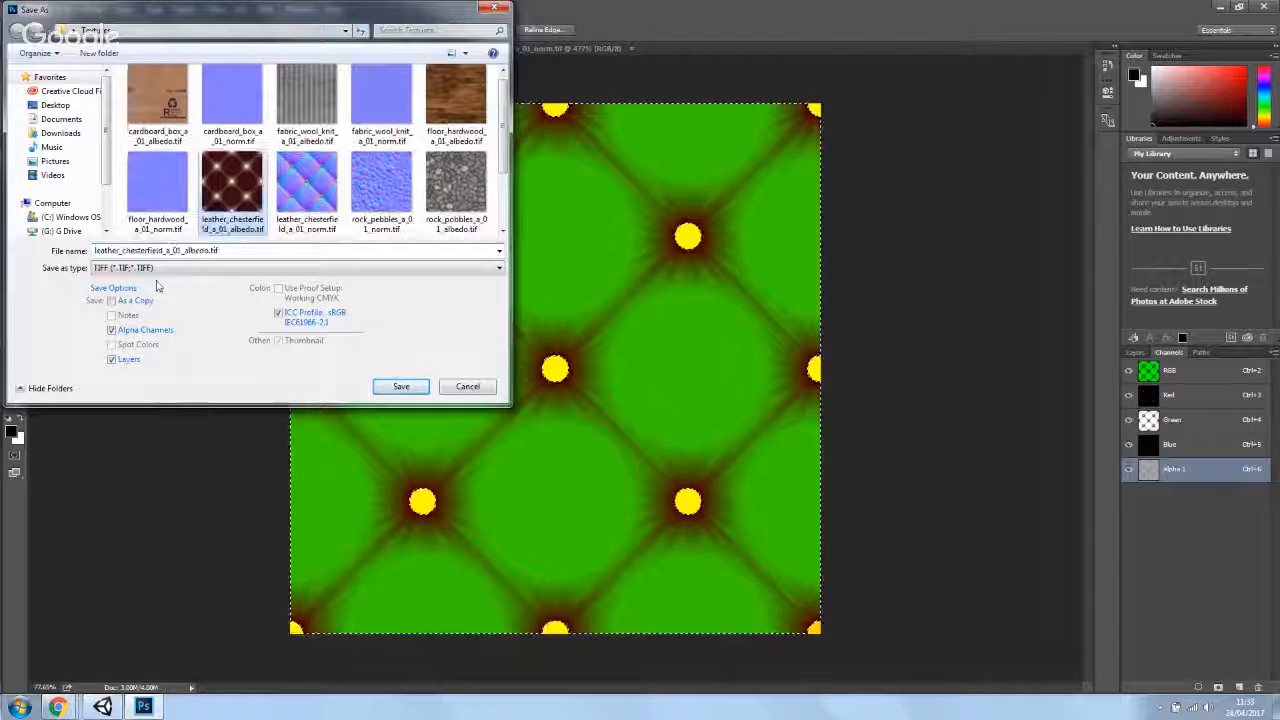
pyautogui.doubleClick(166, 251)
pyautogui.click(223, 253)
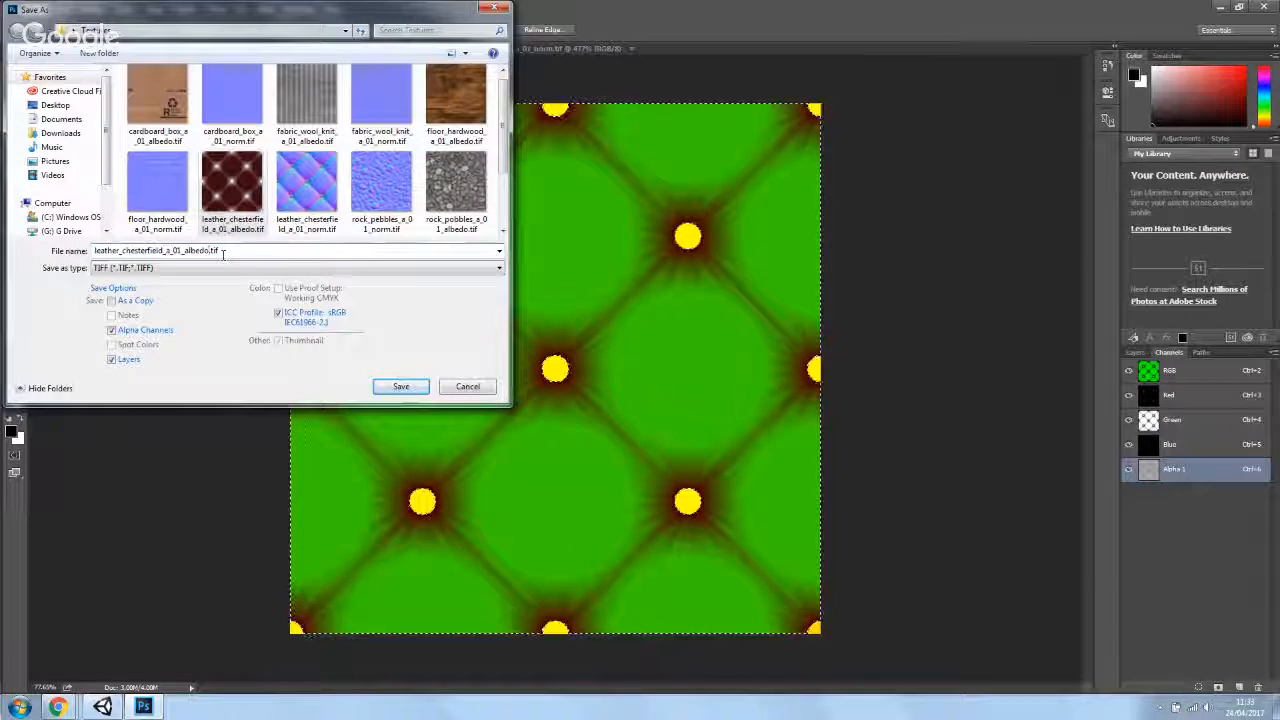
pyautogui.press('BackSpace')
pyautogui.press('BackSpace')
pyautogui.press('BackSpace')
pyautogui.press('BackSpace')
pyautogui.press('BackSpace')
pyautogui.press('BackSpace')
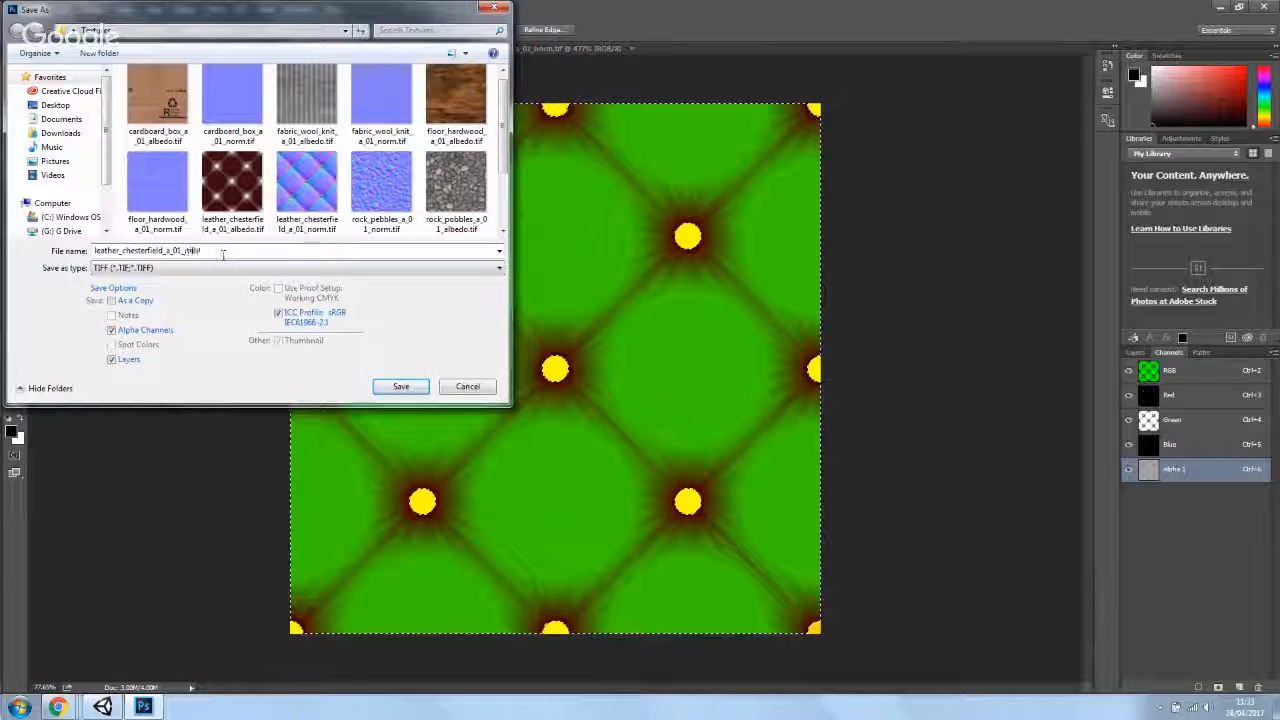
pyautogui.write('metalness')
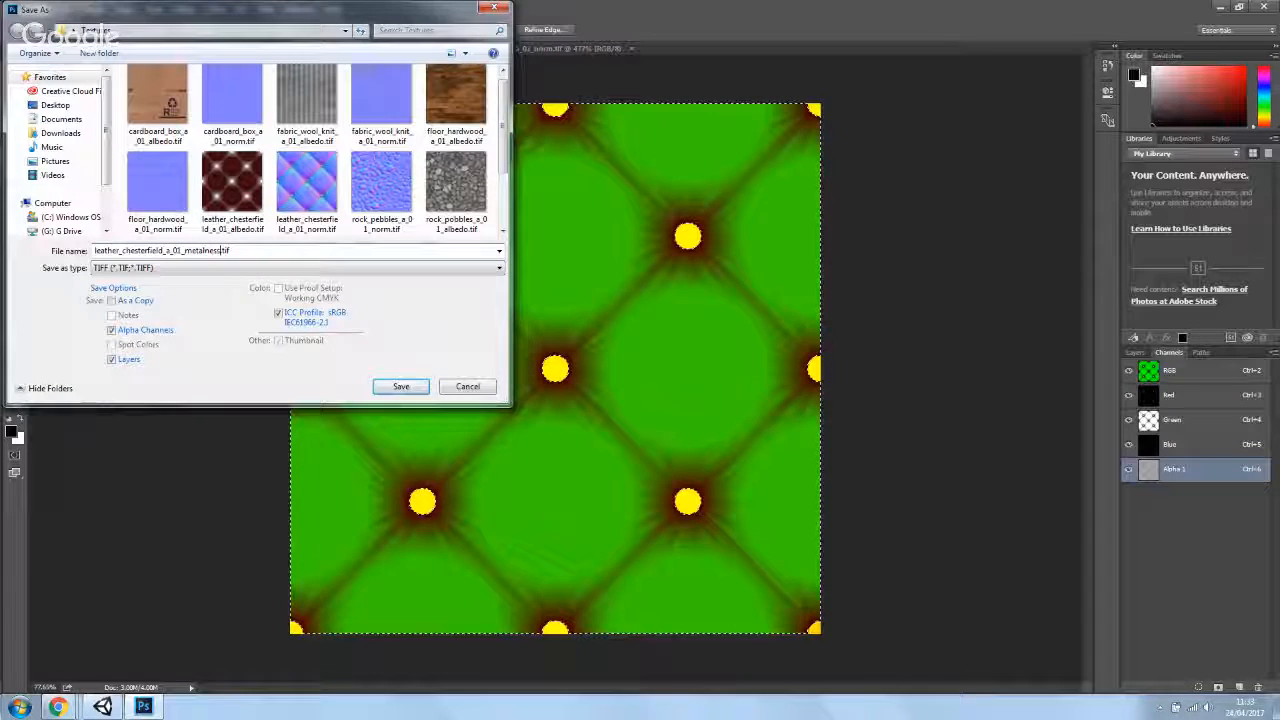
pyautogui.click(55, 105)
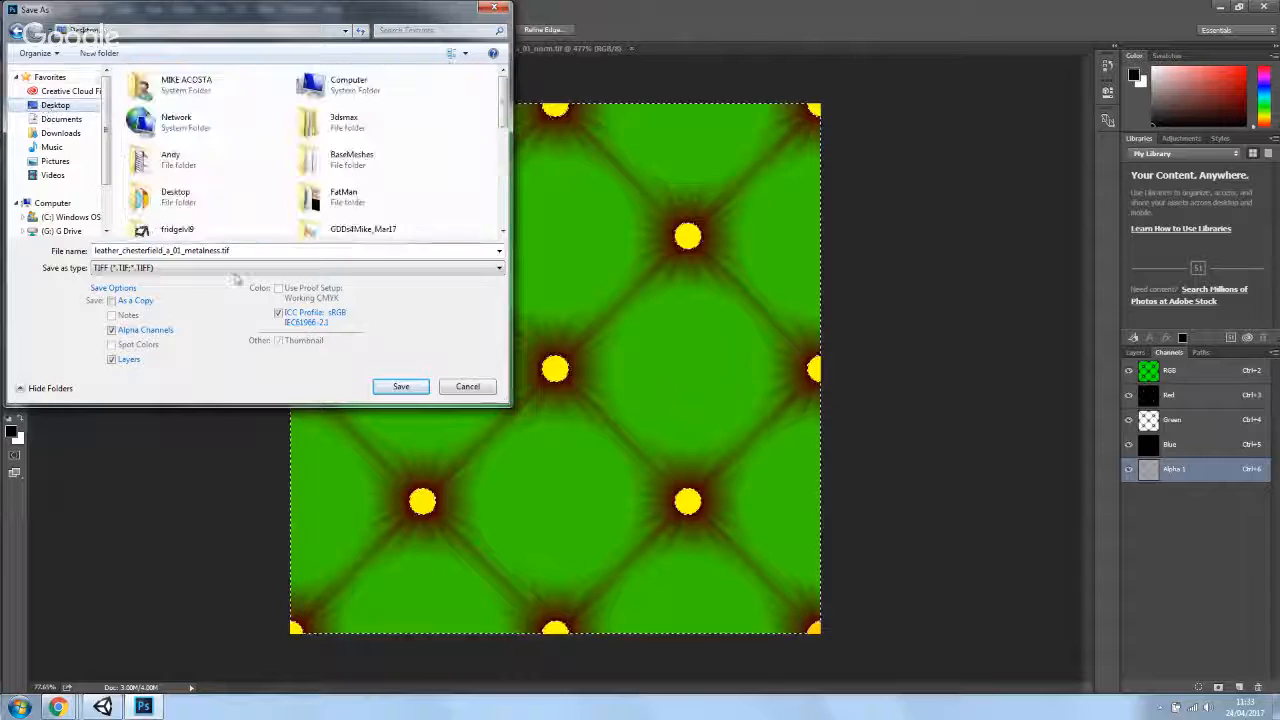
pyautogui.scroll(-3, 220, 207)
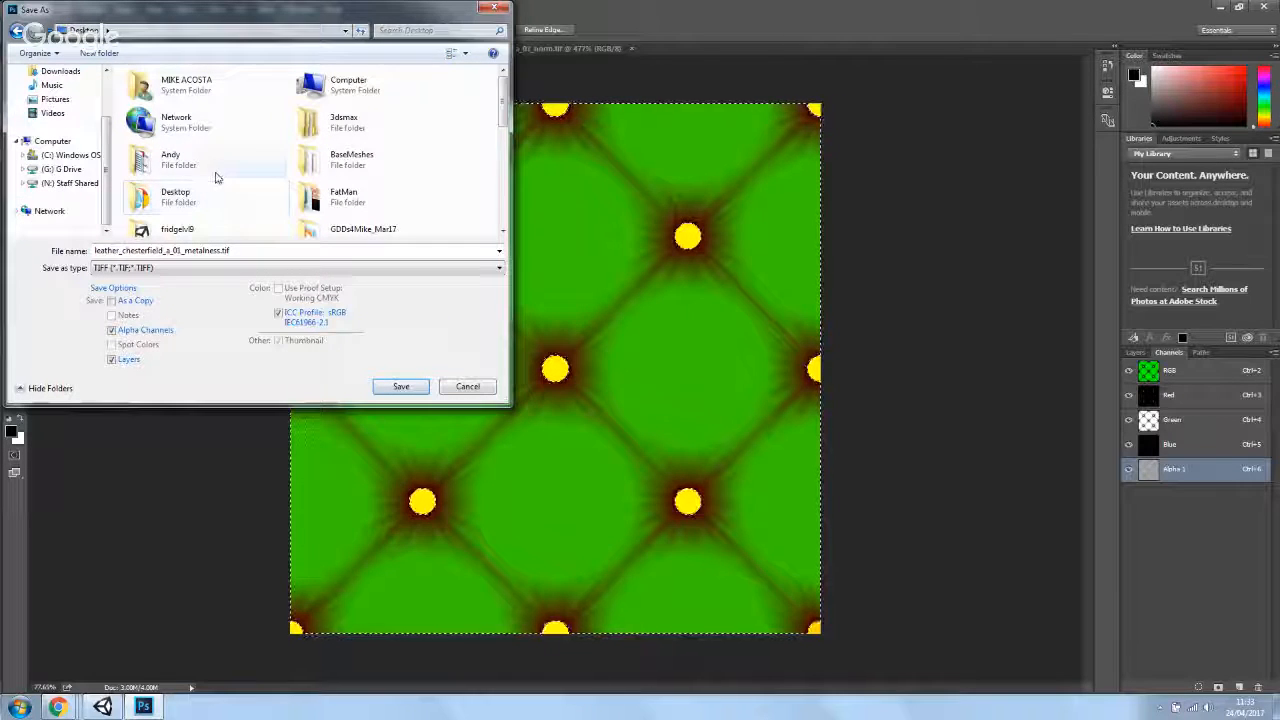
pyautogui.moveTo(502, 110); pyautogui.dragTo(497, 200)
pyautogui.doubleClick(183, 167)
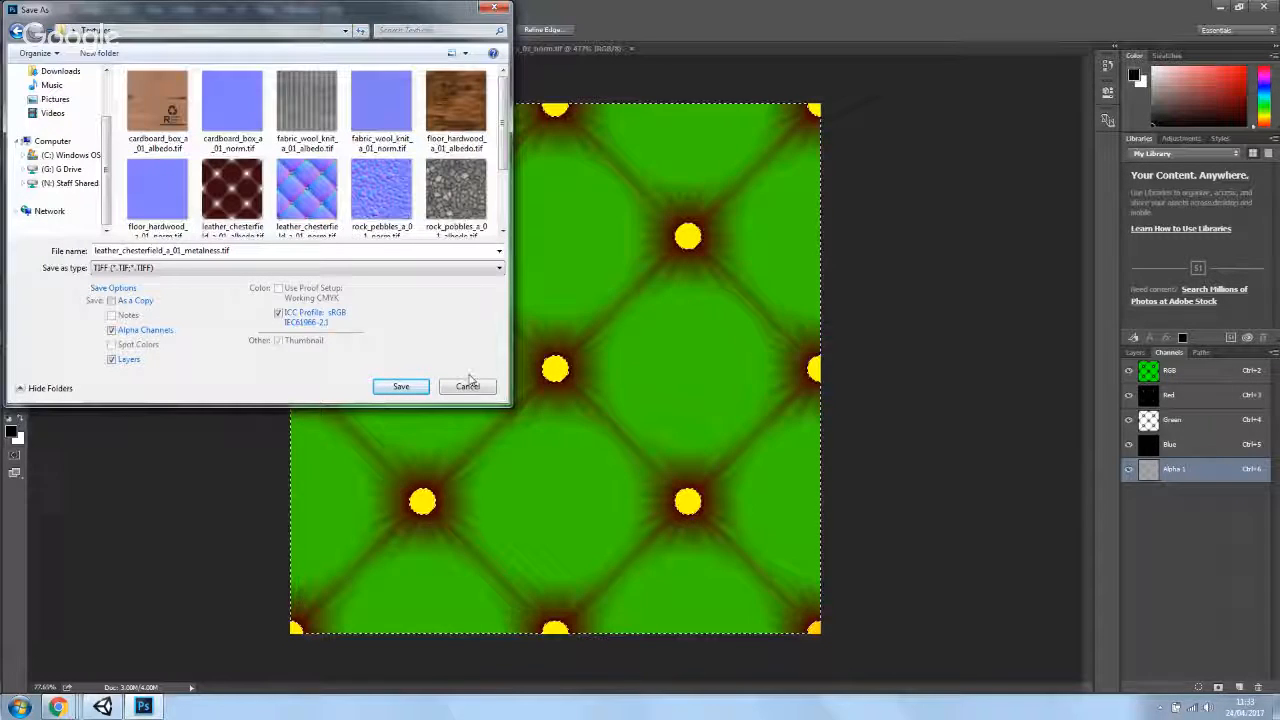
pyautogui.click(408, 390)
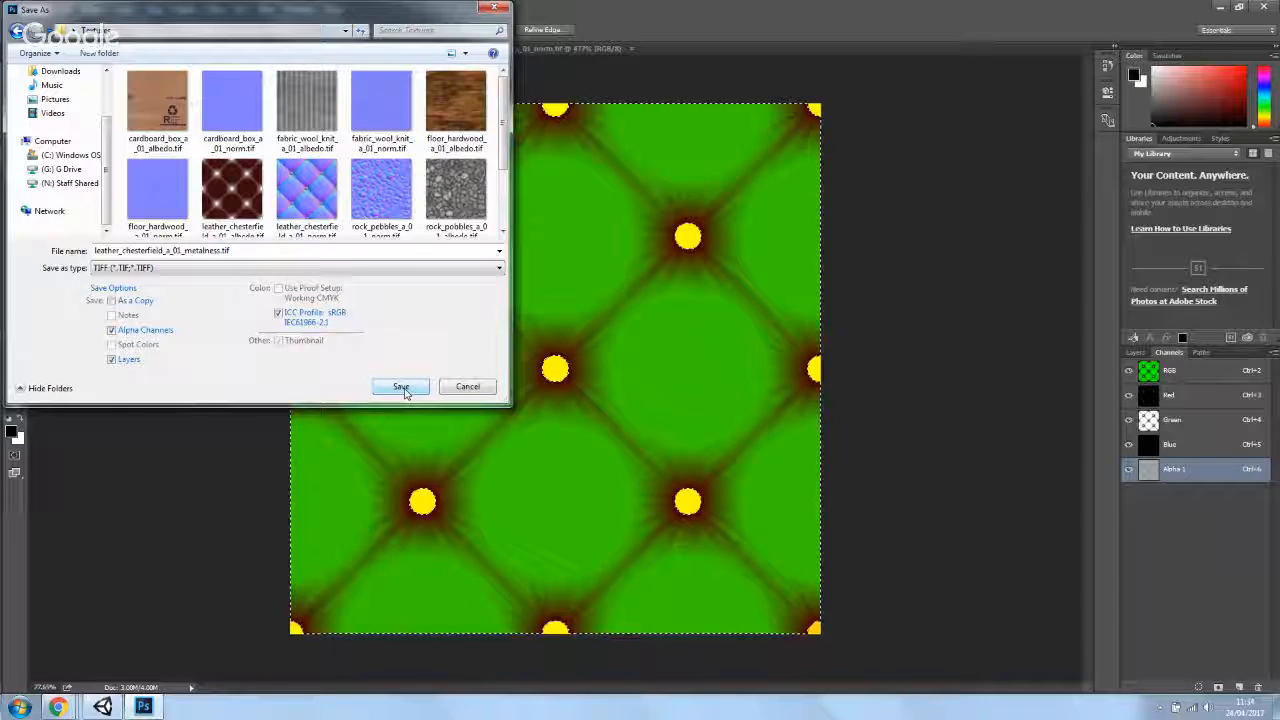
pyautogui.click(477, 391)
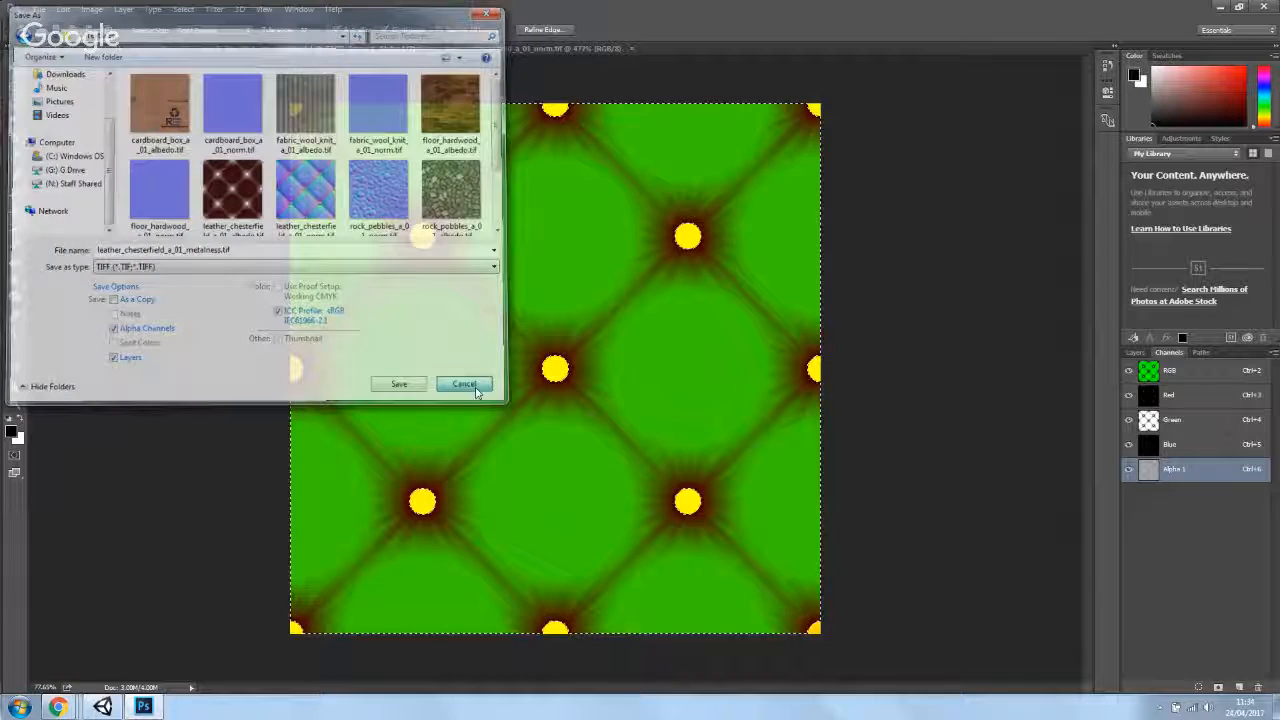
# - Save the document as a TIFF named leather_chesterfield_a_01_metalness.tif in the Textures folder, accepting default TIFF options
pyautogui.click(1136, 353)
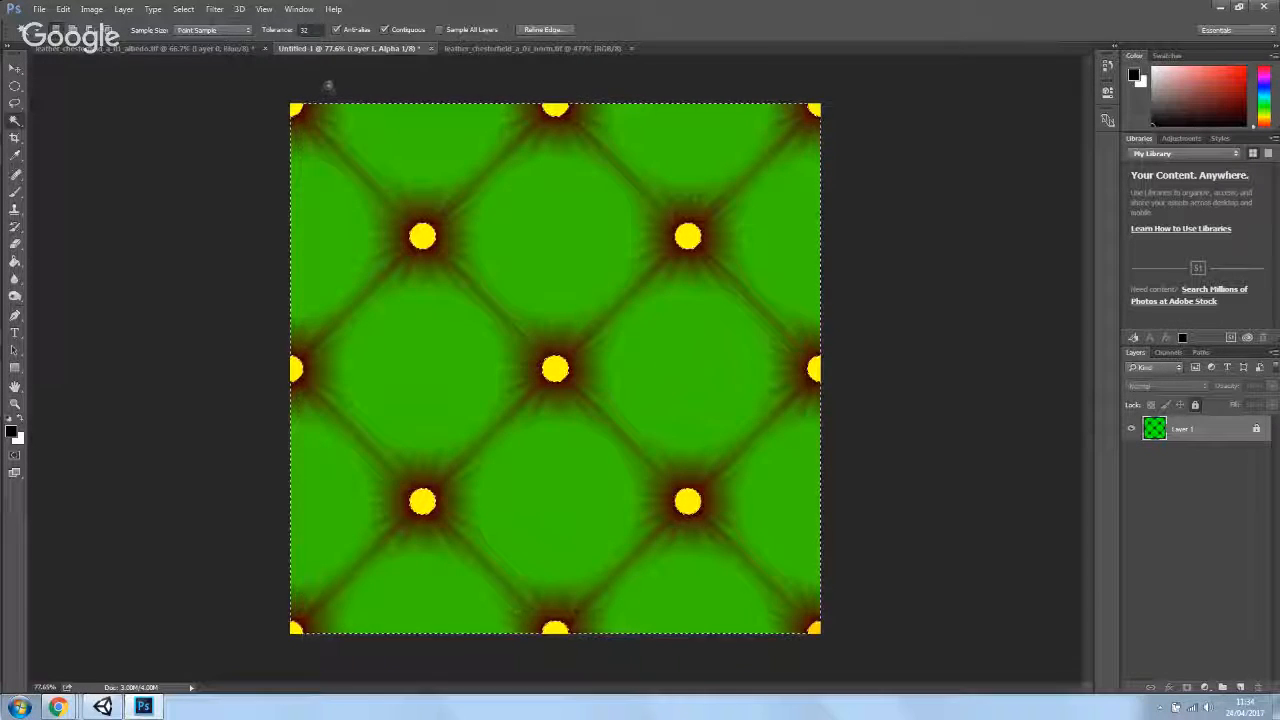
pyautogui.click(38, 8)
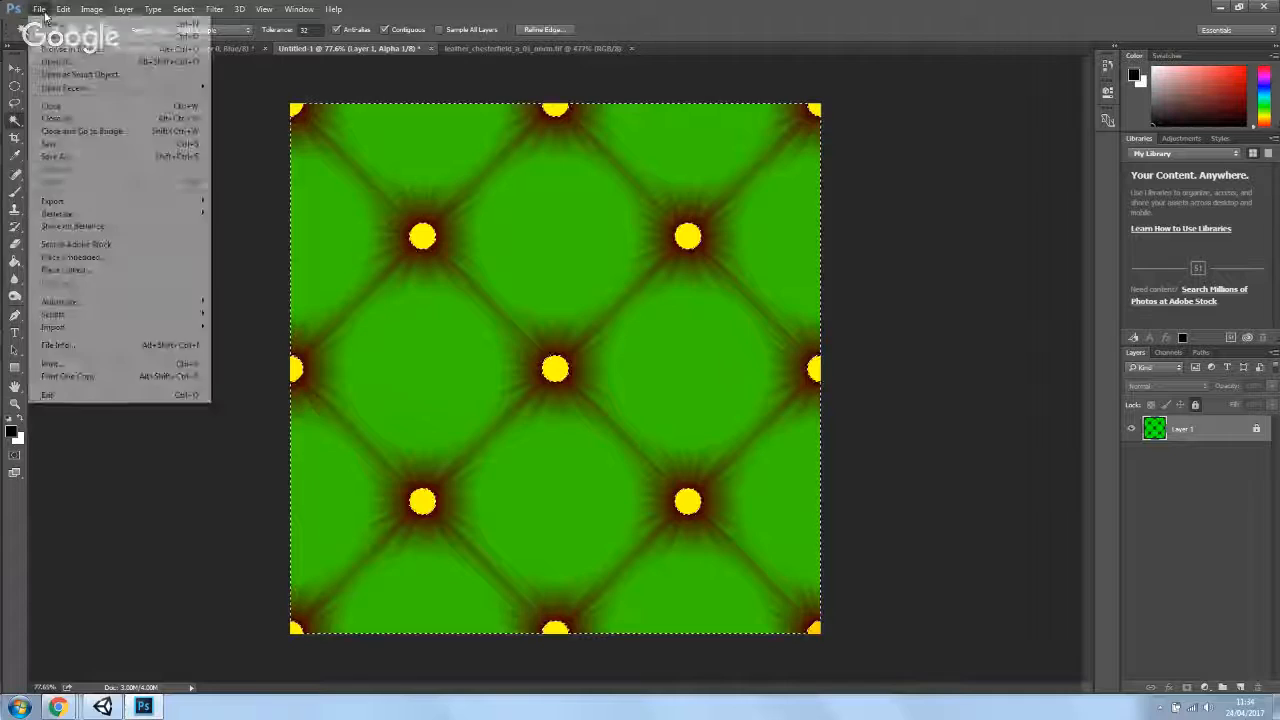
pyautogui.click(97, 158)
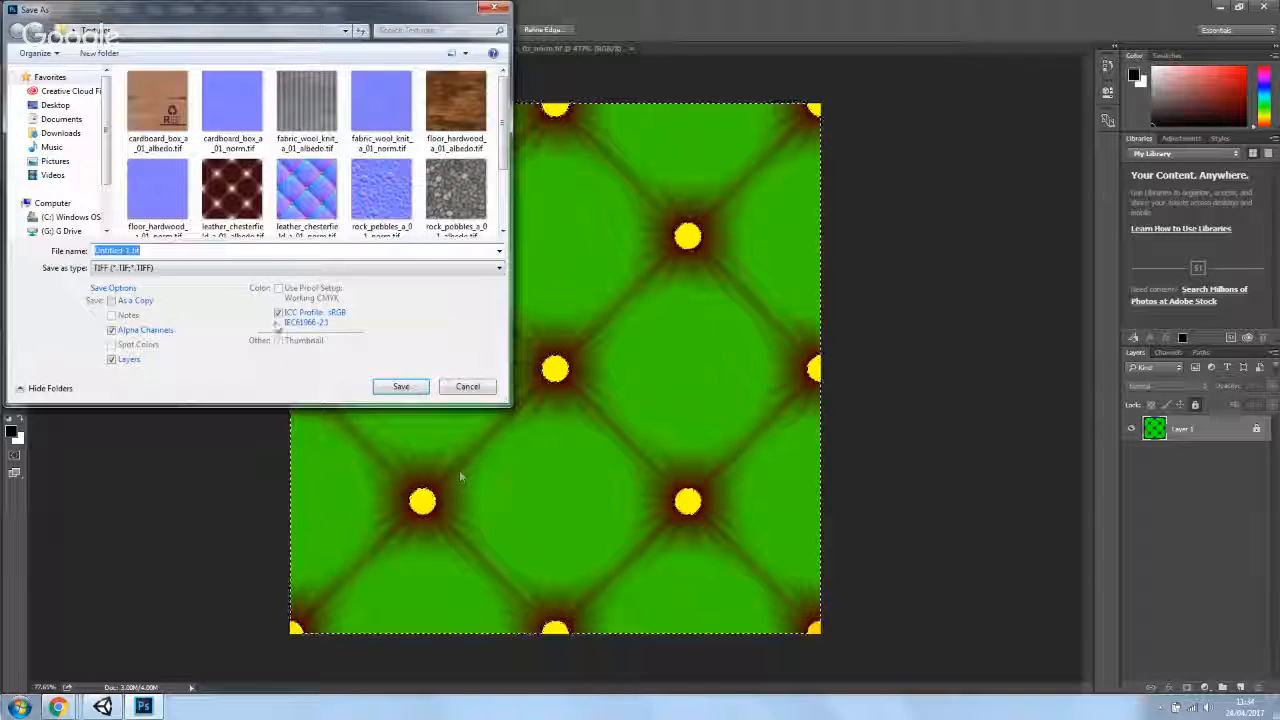
pyautogui.click(232, 190)
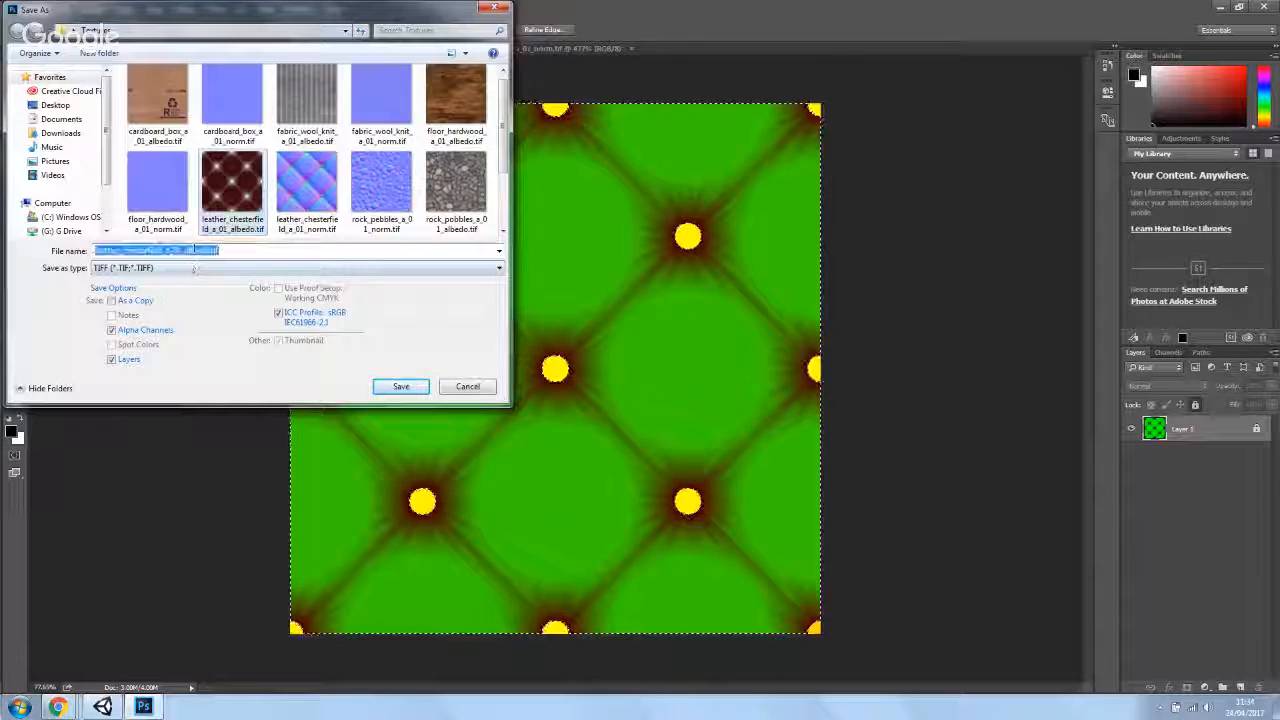
pyautogui.click(208, 251)
pyautogui.press('BackSpace')
pyautogui.press('BackSpace')
pyautogui.press('BackSpace')
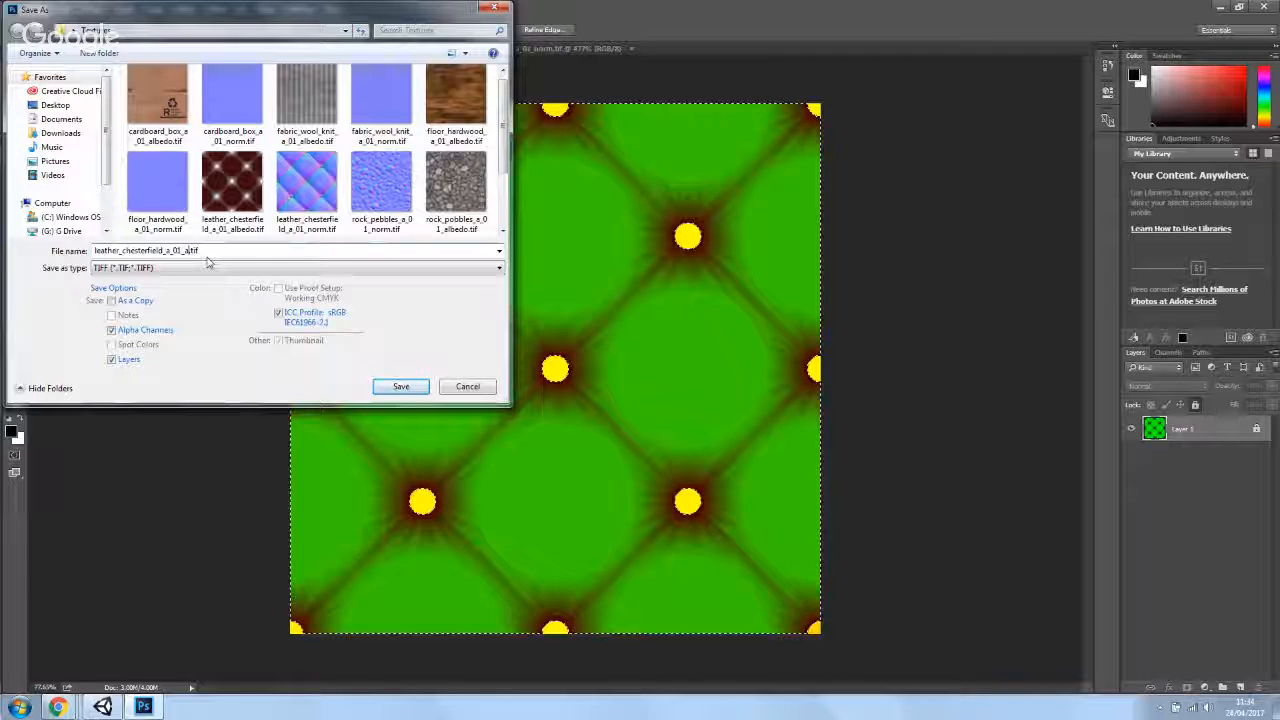
pyautogui.press('BackSpace')
pyautogui.write('ma')
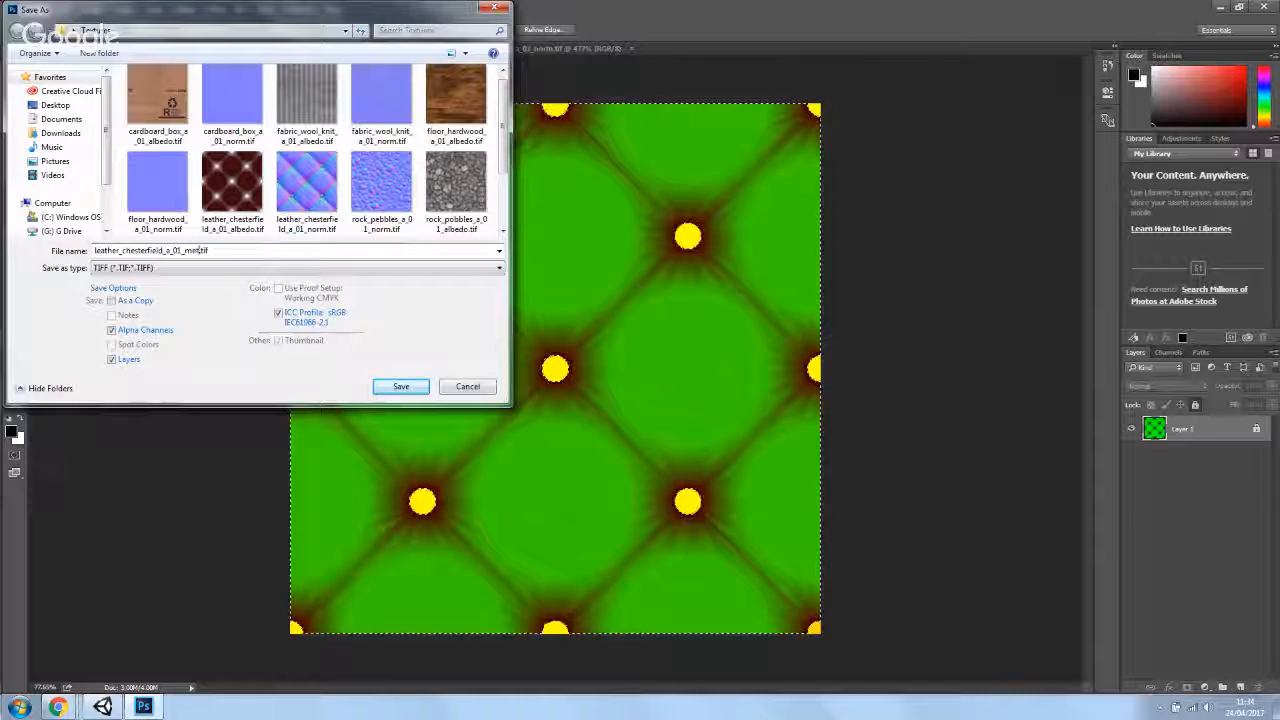
pyautogui.write('talness')
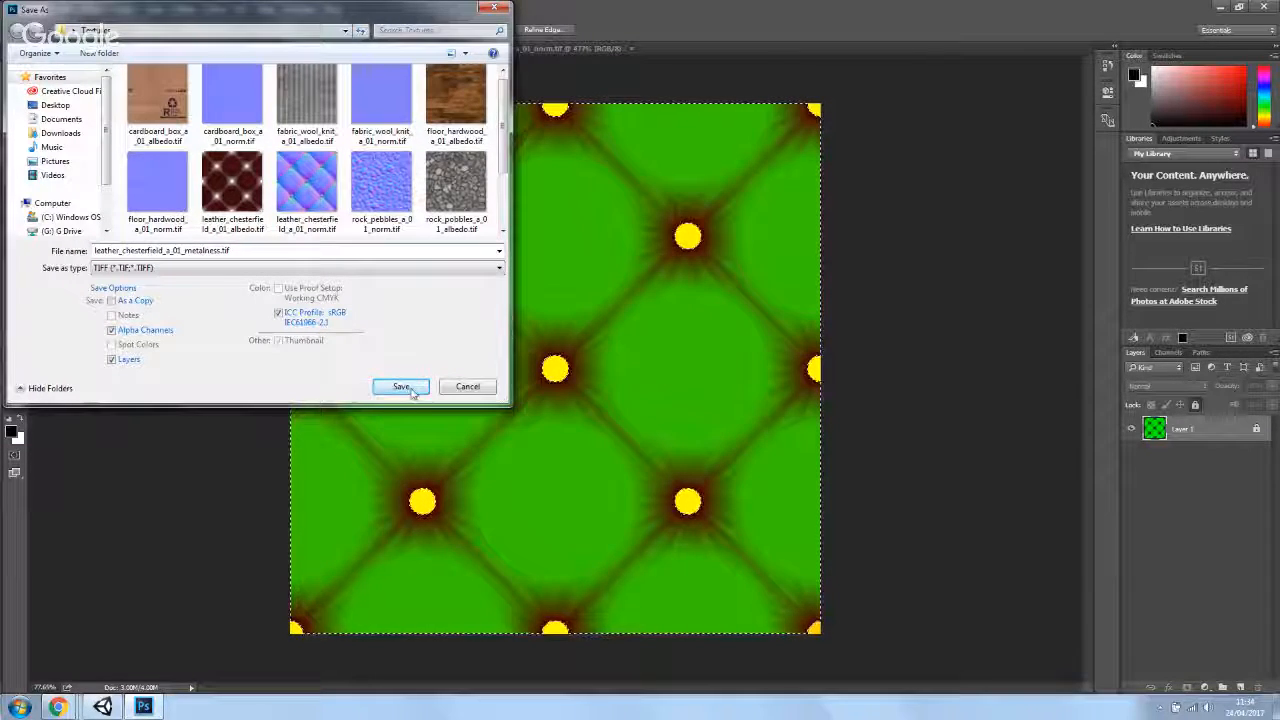
pyautogui.click(401, 387)
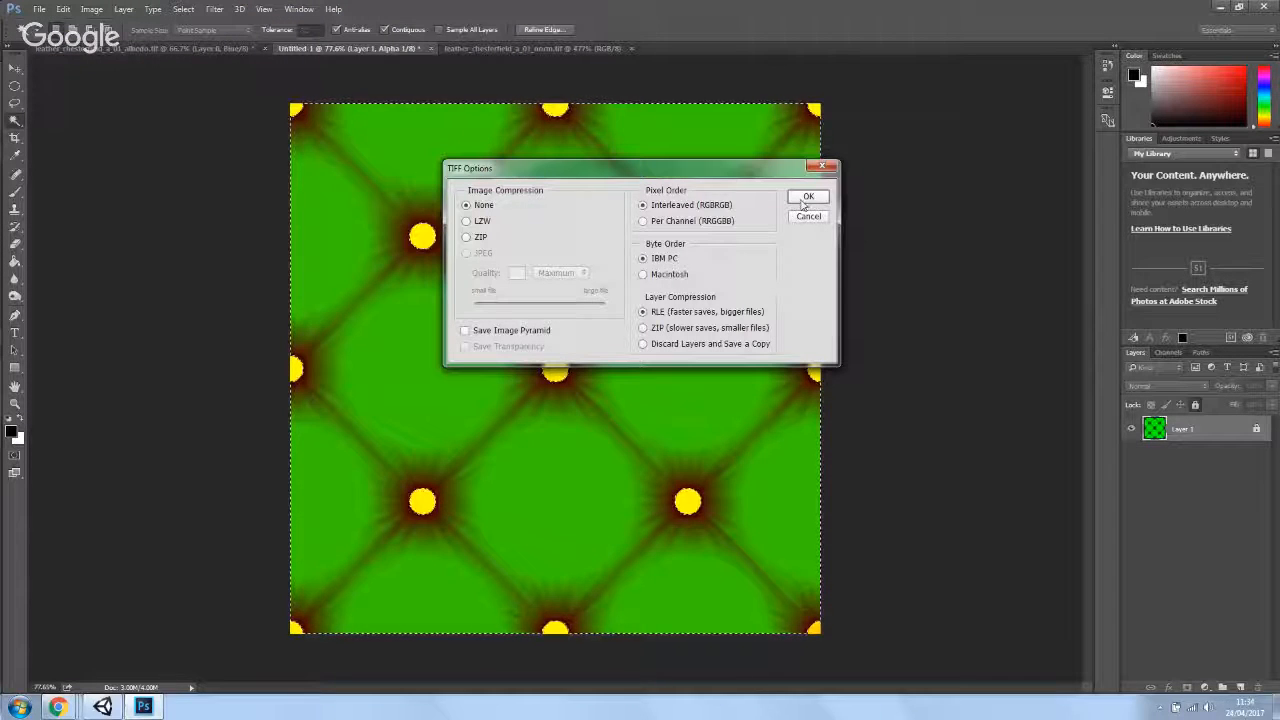
pyautogui.press('Return')
pyautogui.click(616, 276)
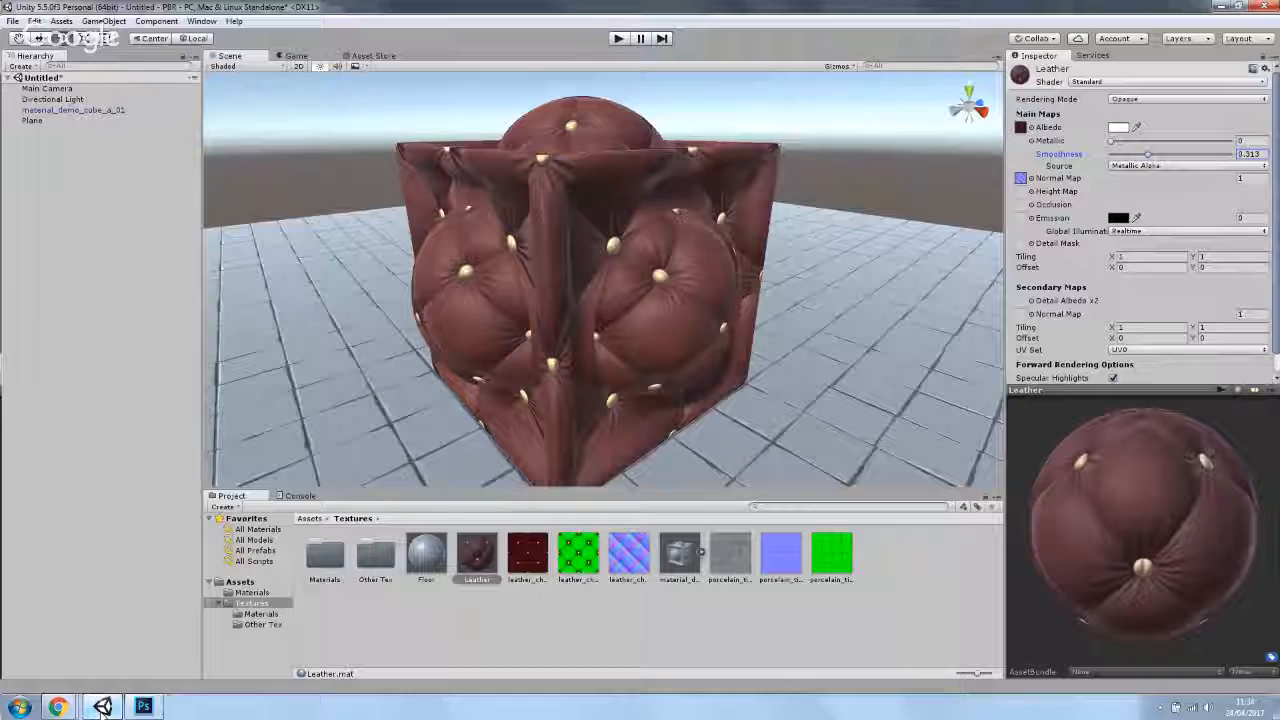
# - Switch to Unity and delete the old leather_chesterfield_a_01_Metalness texture asset from the Textures folder
pyautogui.click(102, 708)
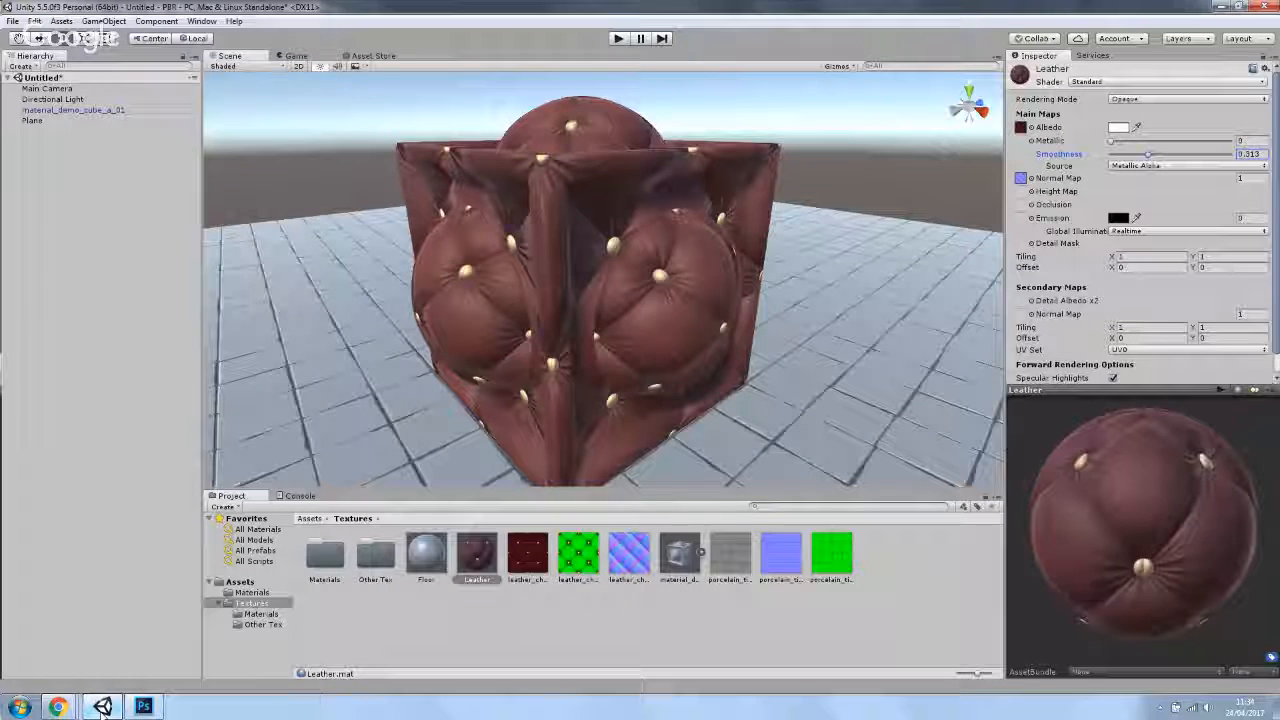
pyautogui.click(578, 555)
pyautogui.press('Delete')
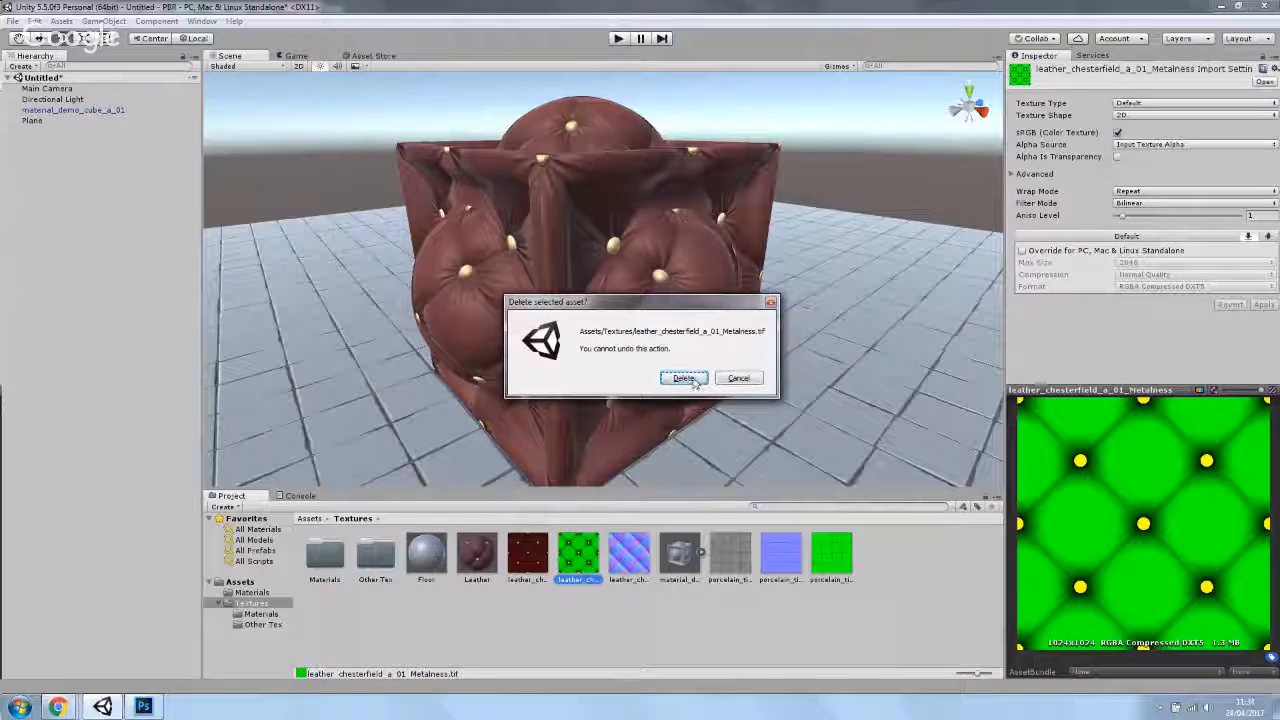
pyautogui.click(690, 380)
# - Import leather_chesterfield_a_01_metalness.tif from the Desktop Textures folder as a new asset
pyautogui.rightClick(572, 622)
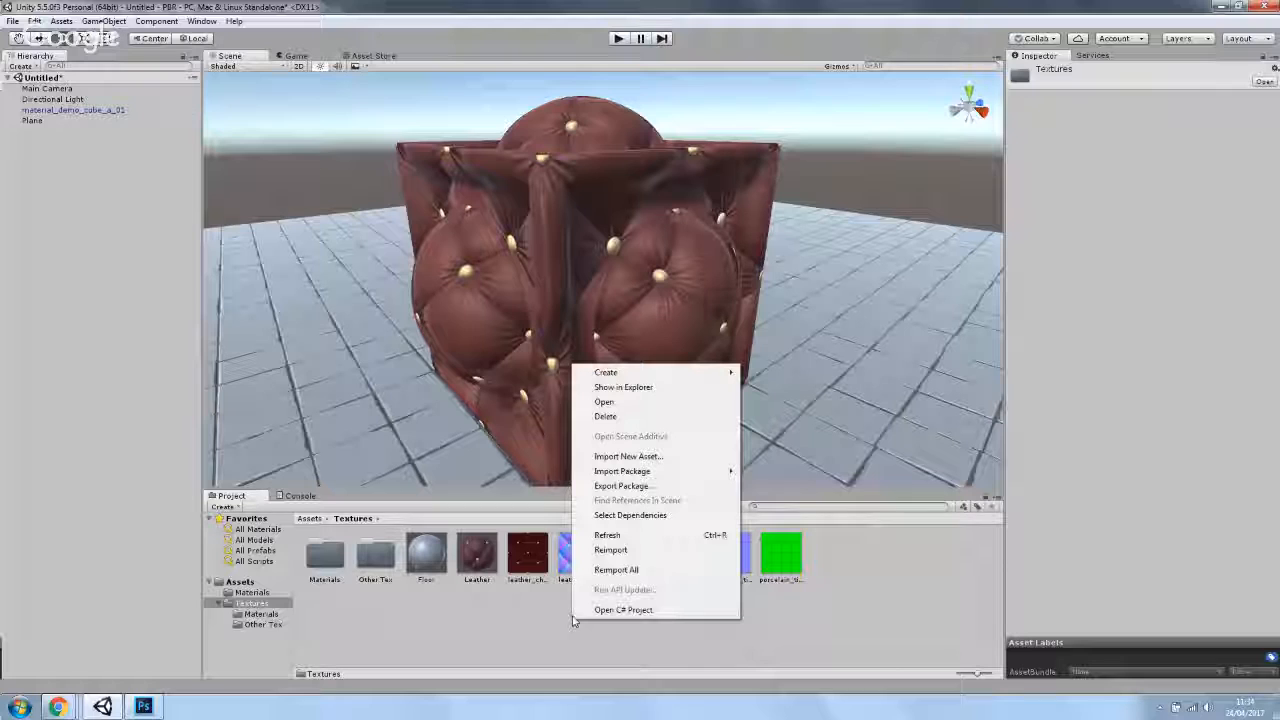
pyautogui.click(646, 458)
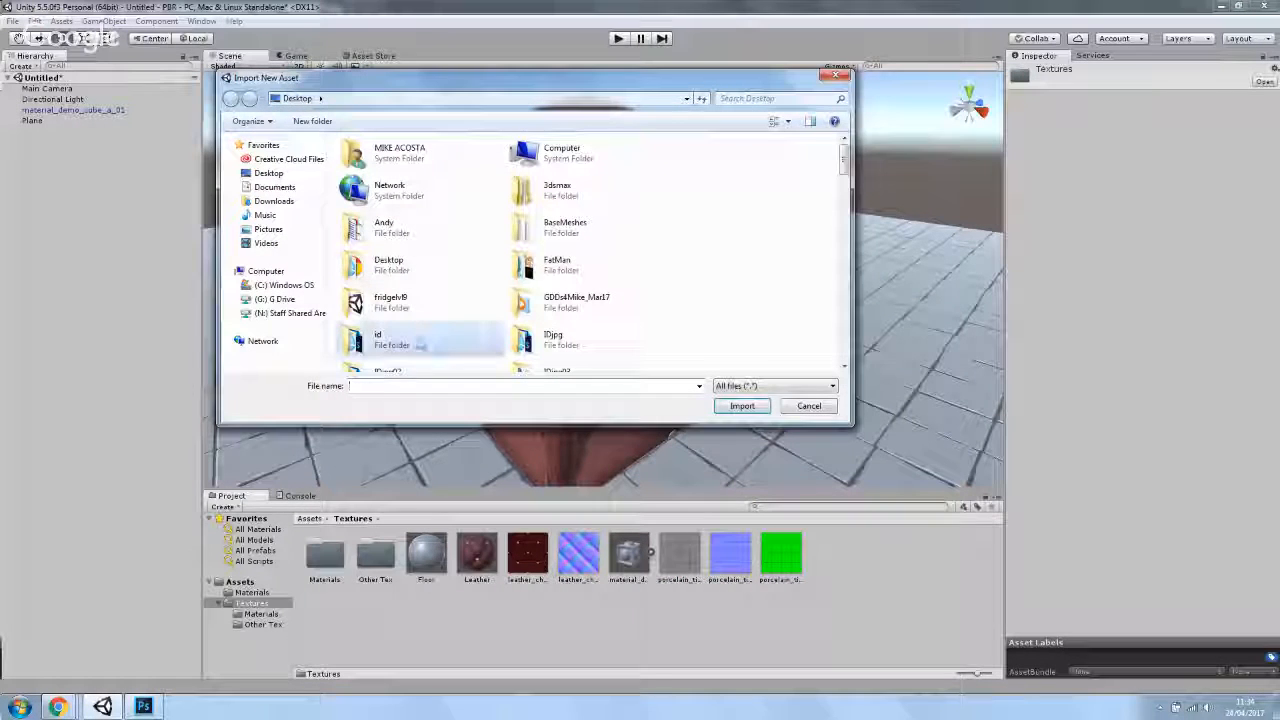
pyautogui.scroll(-5, 420, 344)
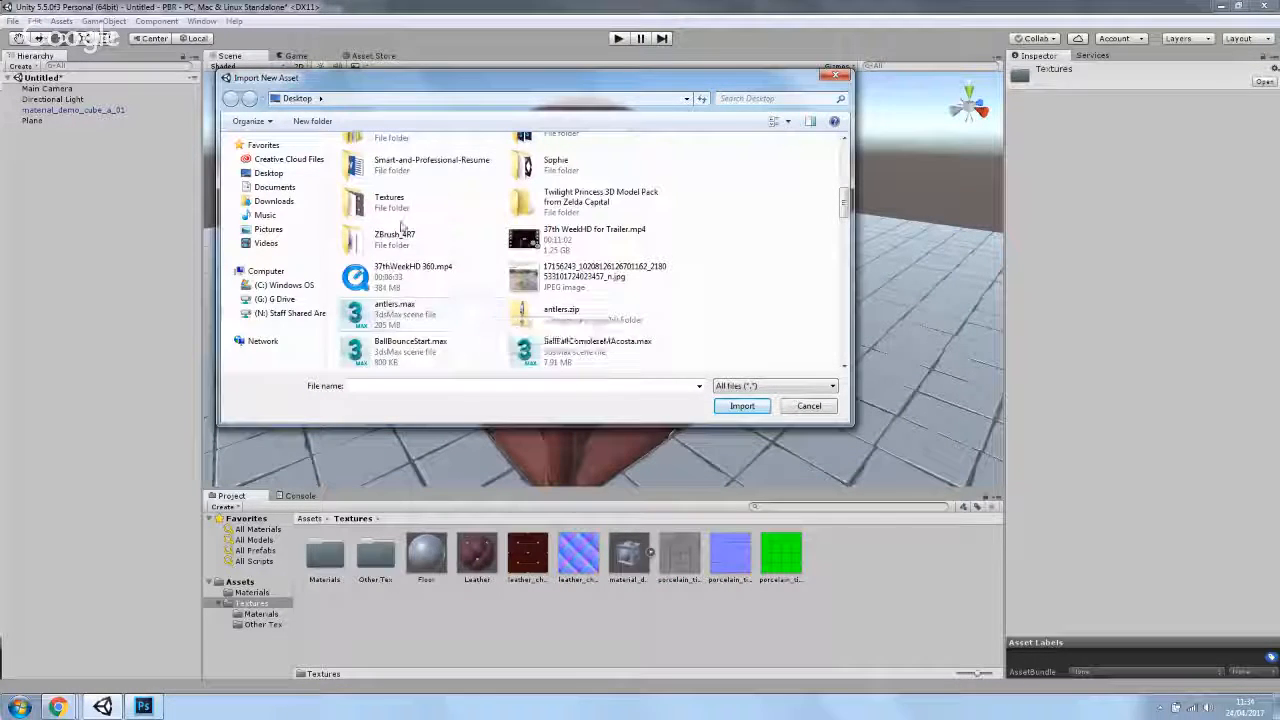
pyautogui.doubleClick(392, 203)
pyautogui.click(448, 276)
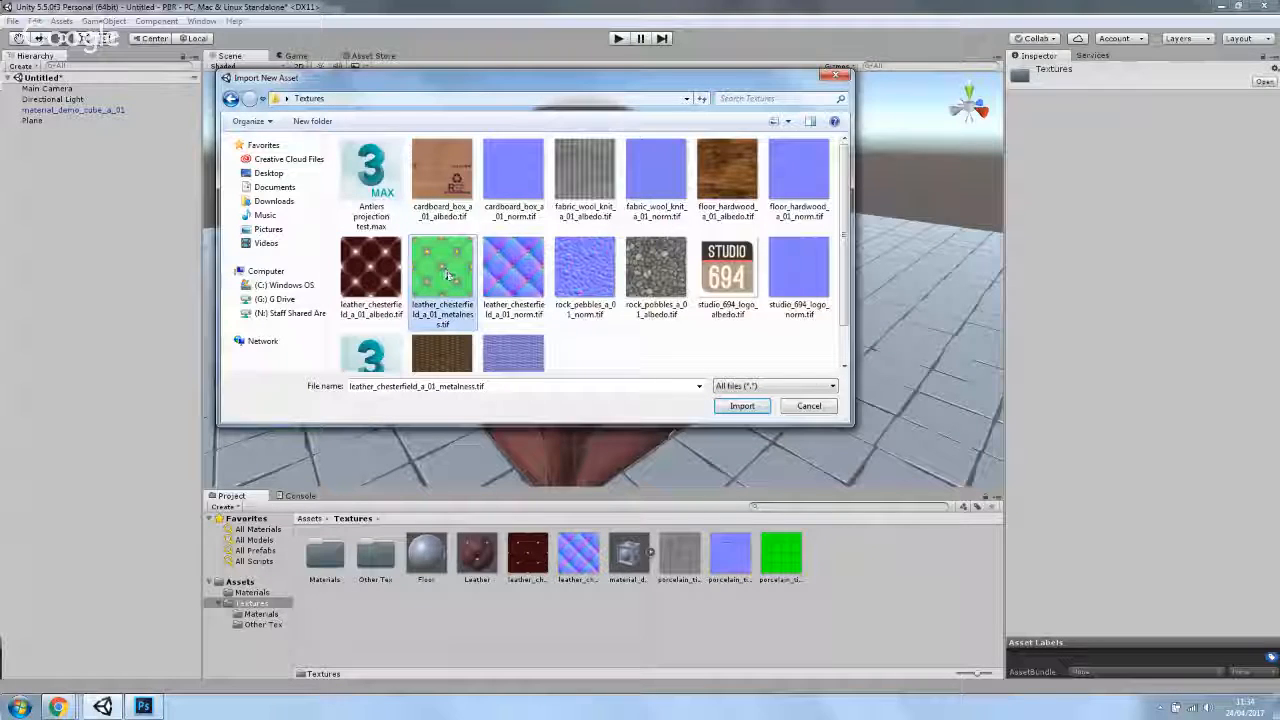
pyautogui.click(746, 406)
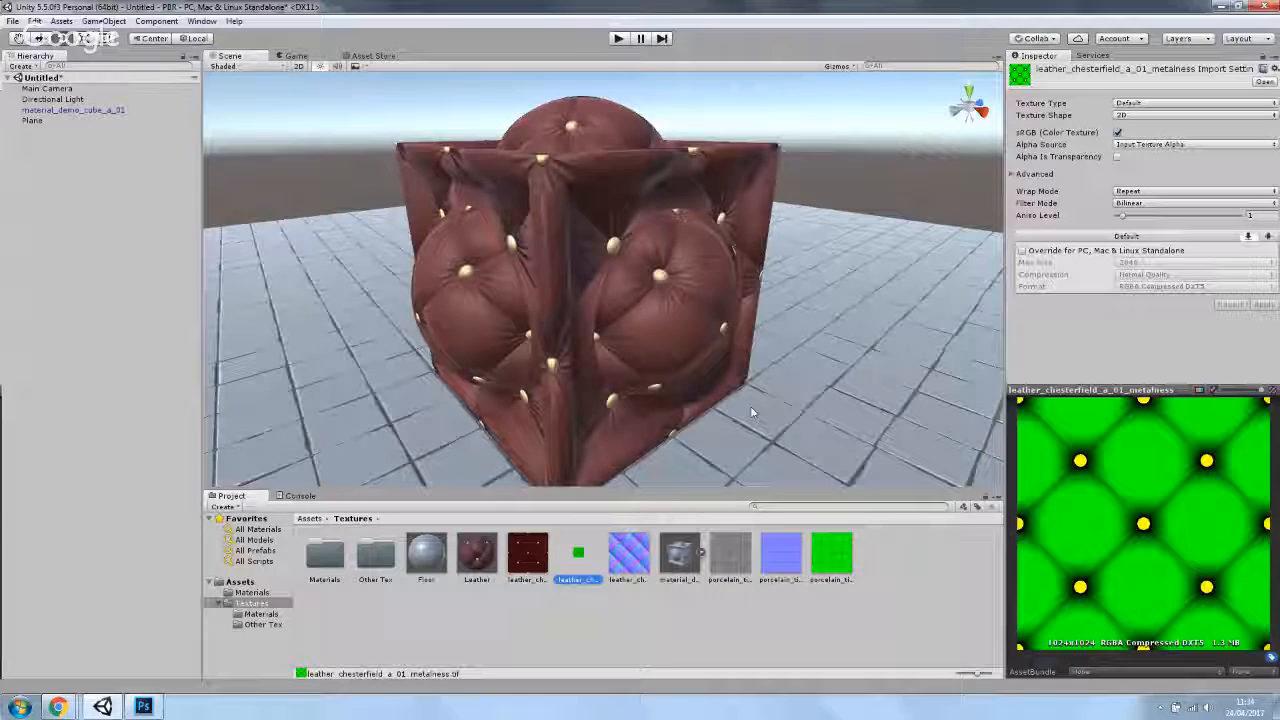
# - Assign the new metalness texture to the Leather material's Metallic map and inspect the cube's shading
pyautogui.click(477, 555)
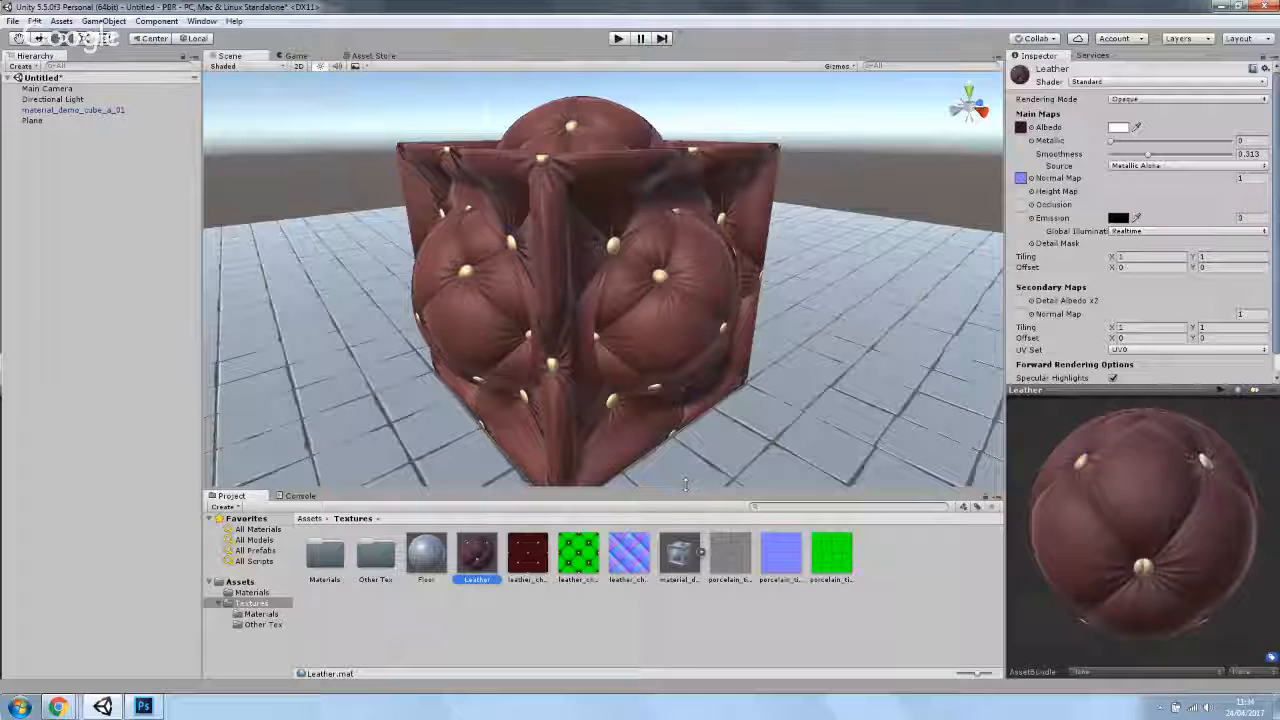
pyautogui.moveTo(563, 568)
pyautogui.mouseDown()
pyautogui.moveTo(1008, 200)
pyautogui.moveTo(1020, 143)
pyautogui.mouseUp()
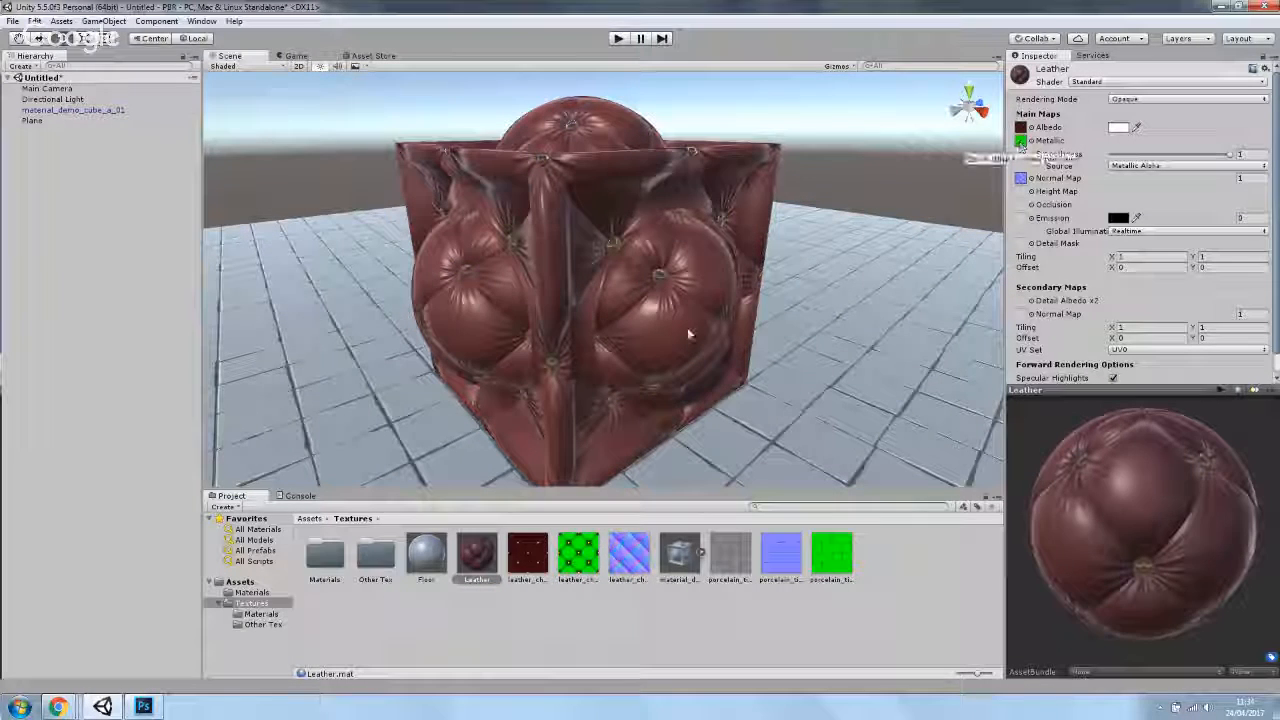
pyautogui.scroll(3, 650, 270)
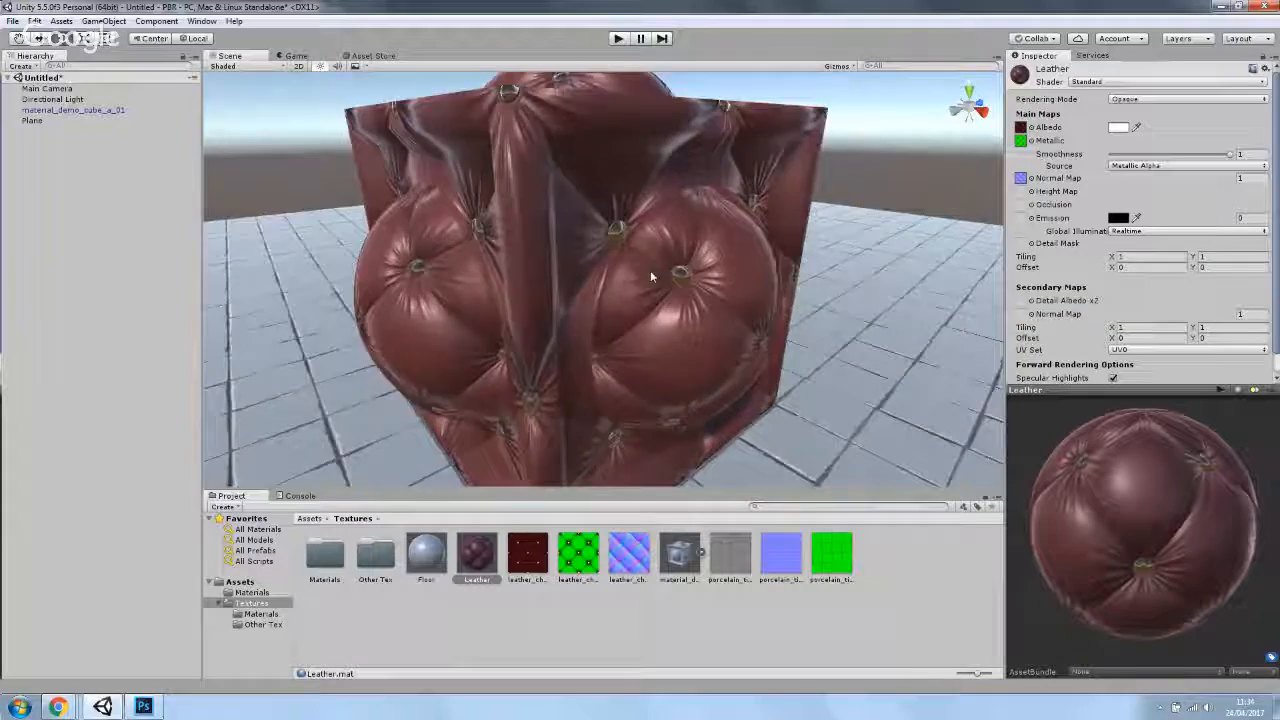
pyautogui.scroll(5, 650, 270)
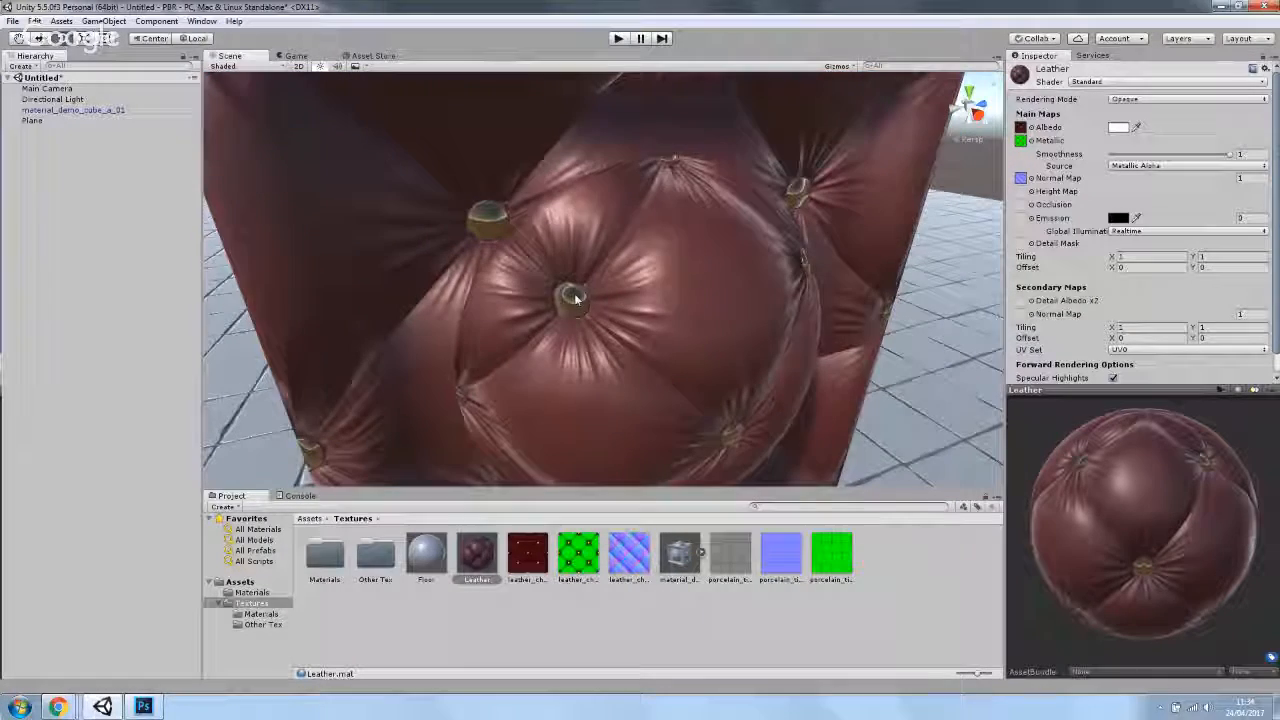
pyautogui.moveTo(575, 299); pyautogui.dragTo(636, 286)
pyautogui.click(668, 294)
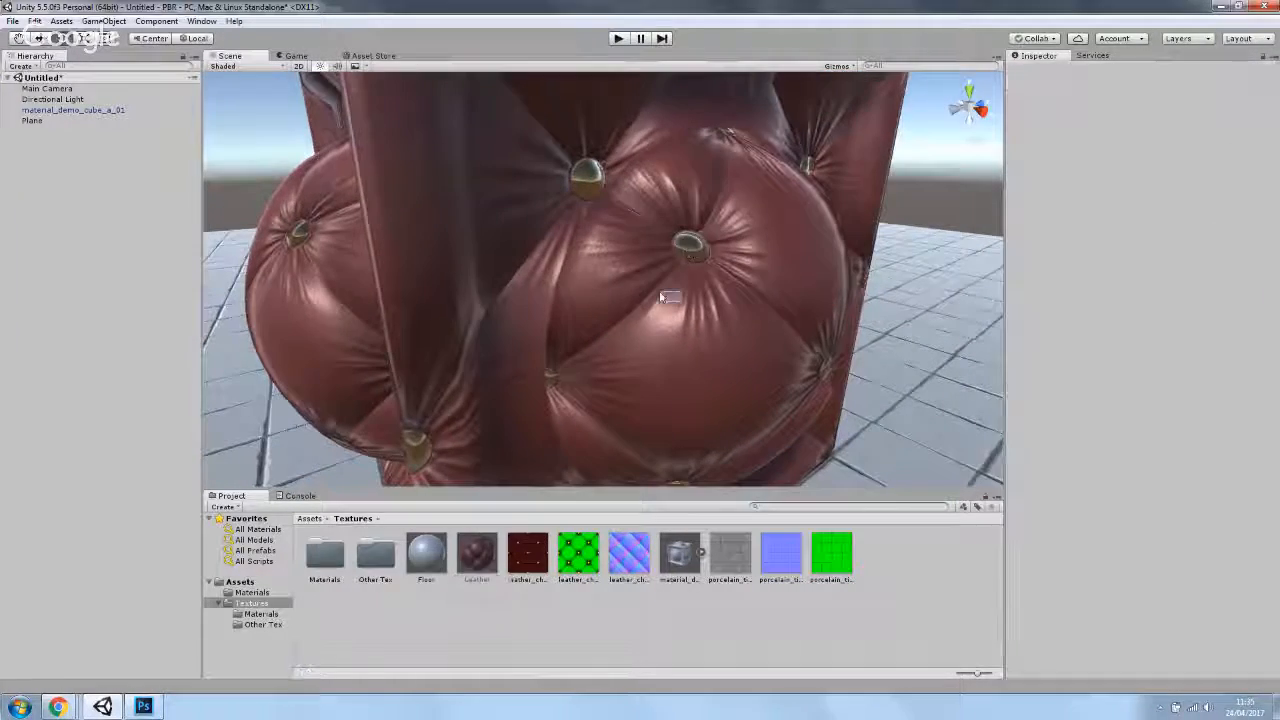
pyautogui.scroll(-6, 667, 294)
pyautogui.scroll(4, 623, 350)
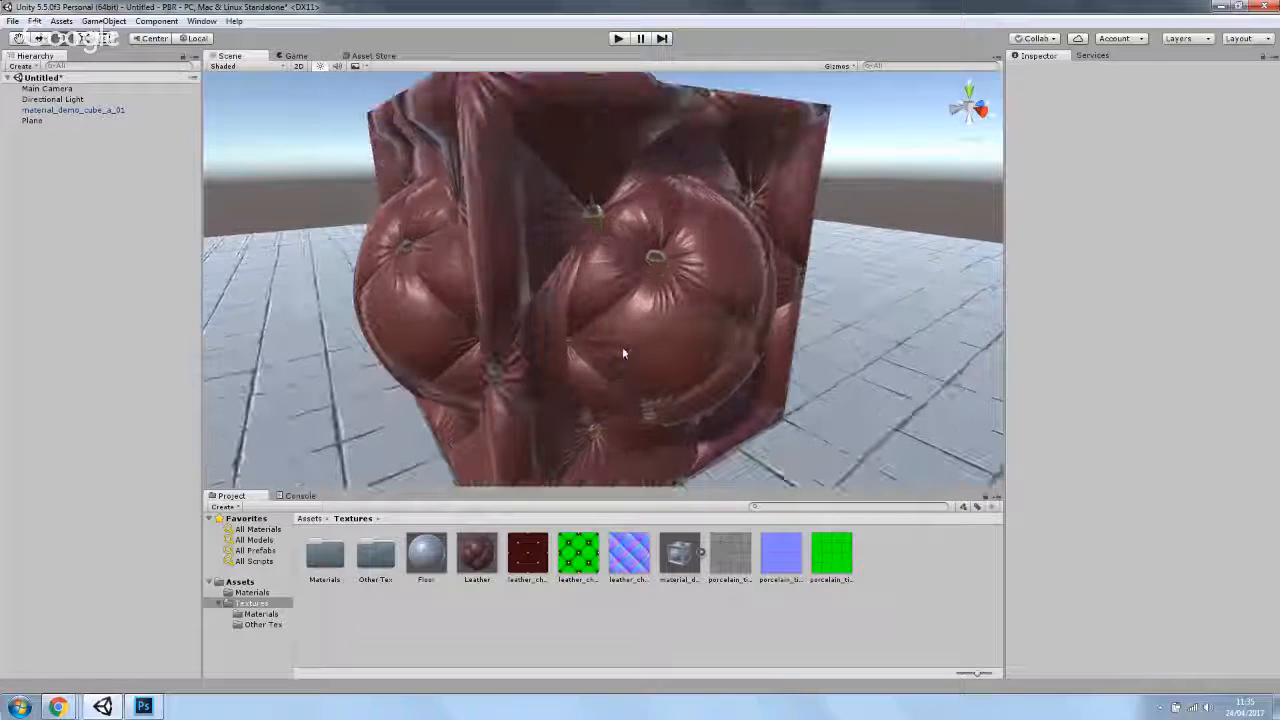
pyautogui.click(477, 553)
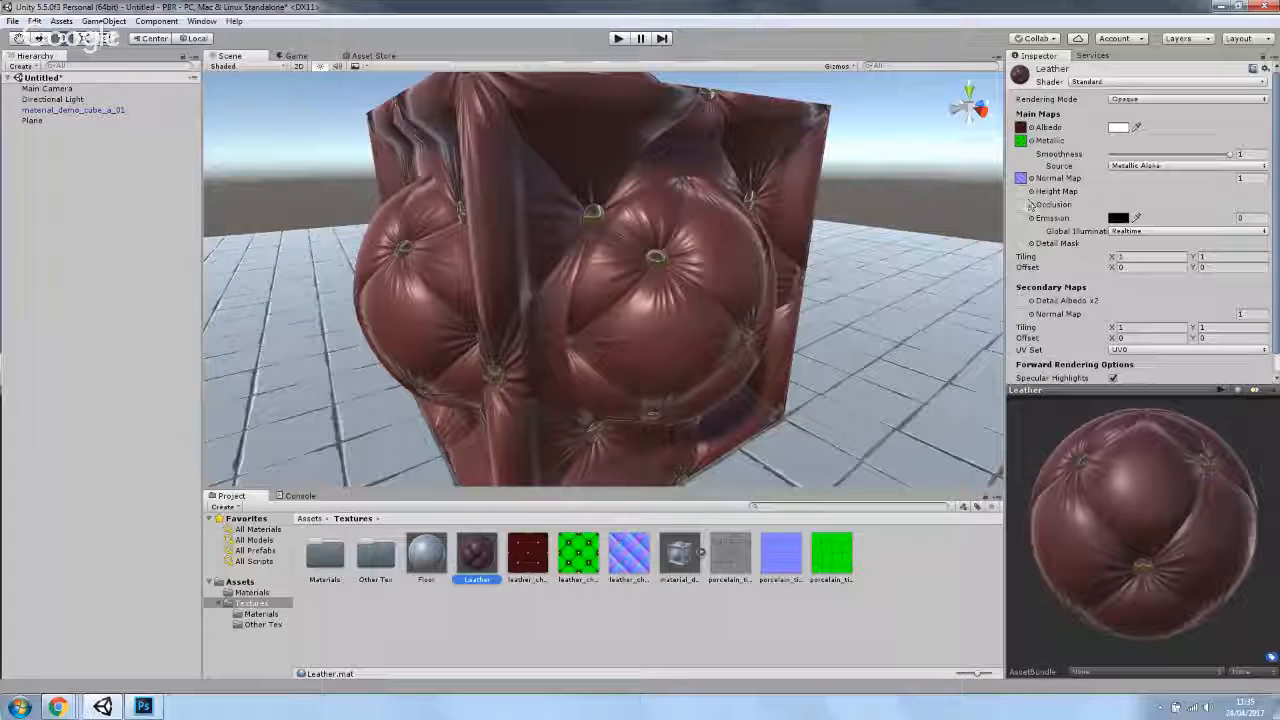
# - Assign the new metalness texture to the Leather material's Occlusion map and inspect the cube's shading from several angles
pyautogui.scroll(-1, 1043, 278)
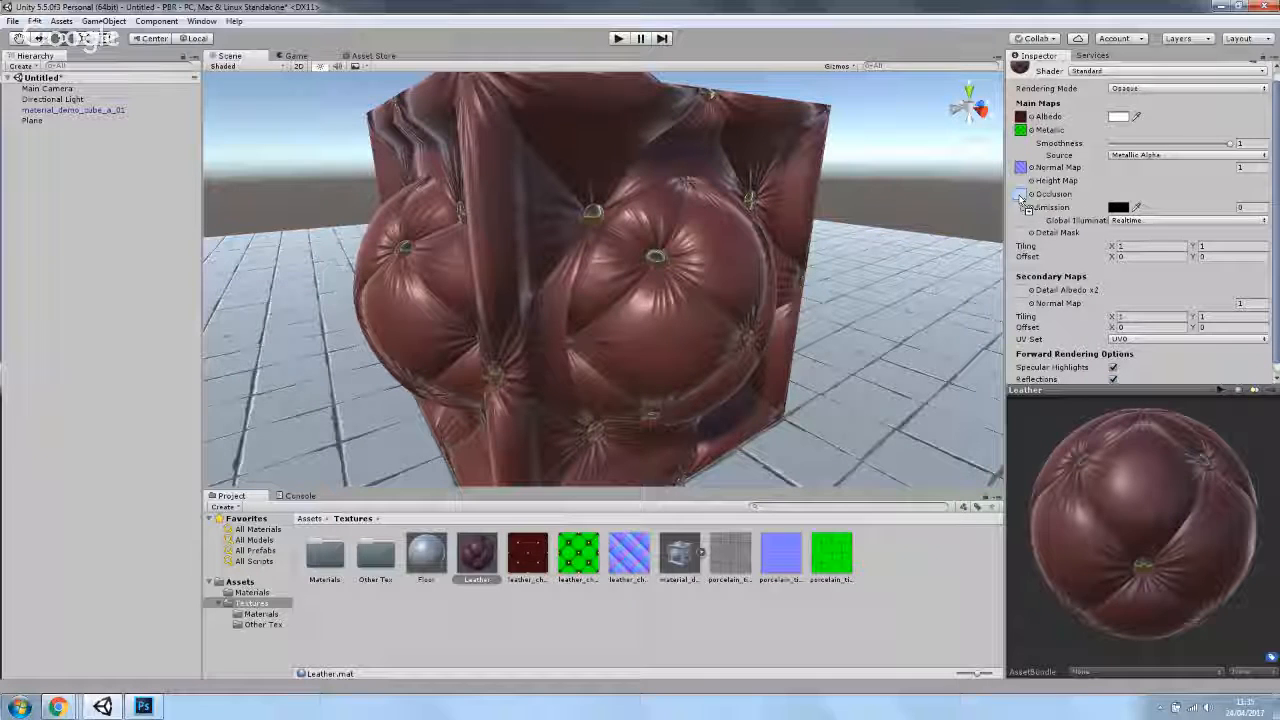
pyautogui.moveTo(1020, 199); pyautogui.dragTo(1020, 197)
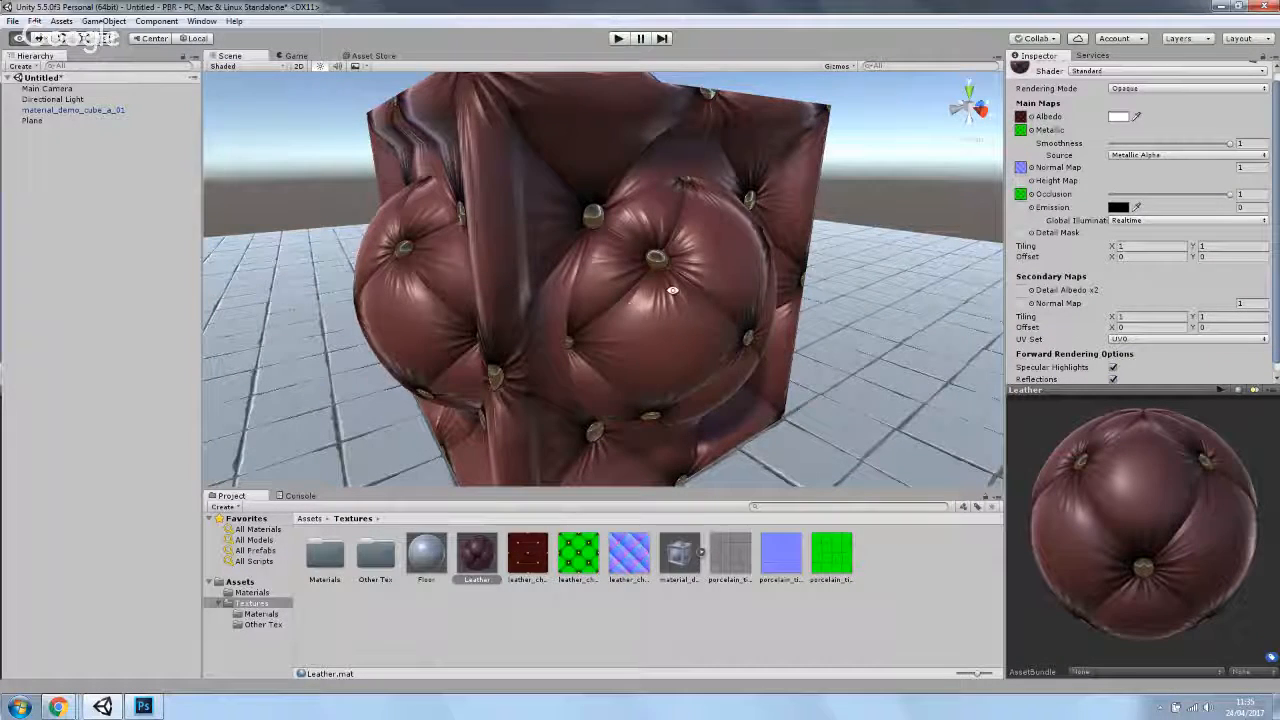
pyautogui.moveTo(670, 293); pyautogui.dragTo(609, 266)
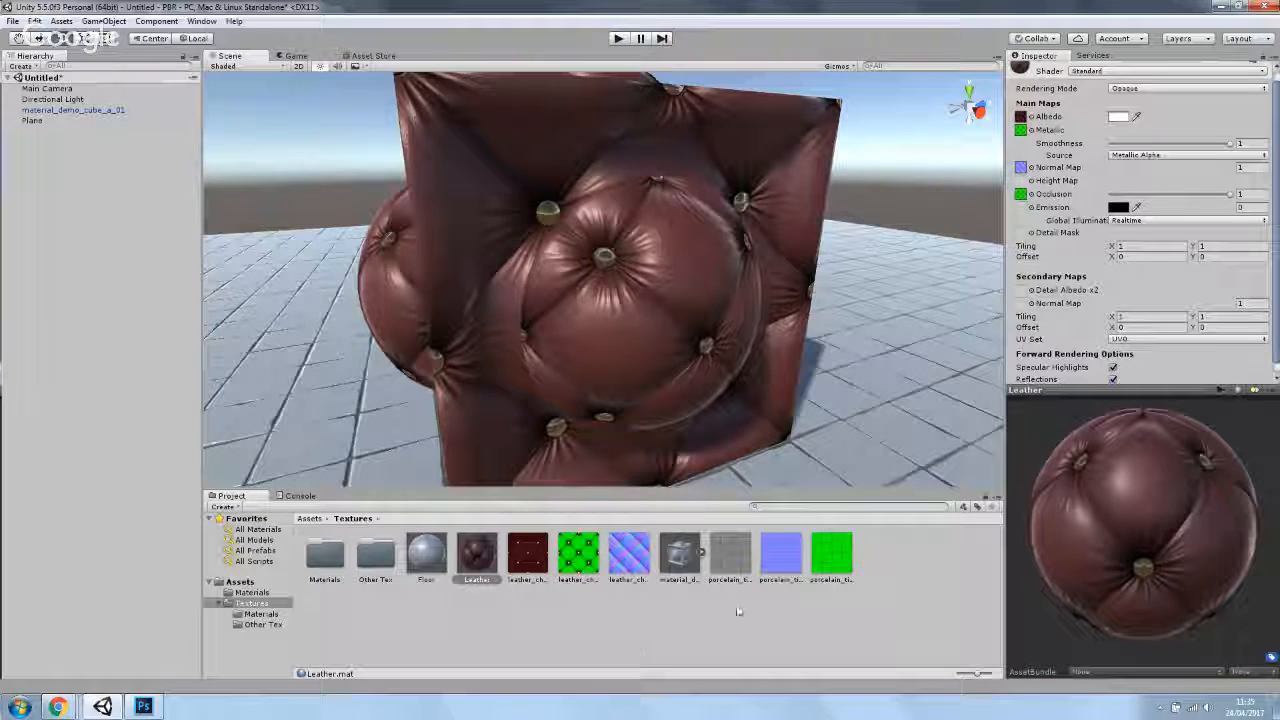
pyautogui.moveTo(813, 395); pyautogui.dragTo(700, 420)
pyautogui.scroll(-5, 744, 333)
pyautogui.scroll(4, 691, 402)
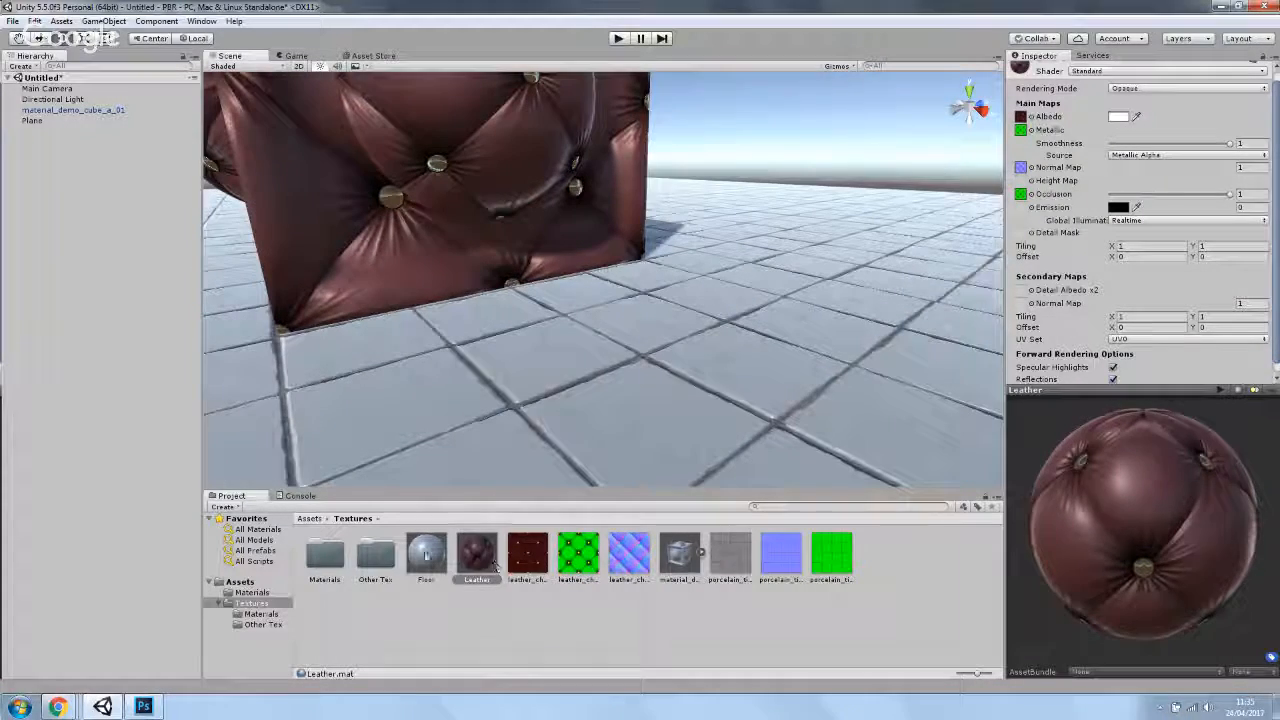
# - Open the porcelain_tile_a_01_PM texture from the project in Photoshop and view its Green channel
pyautogui.click(426, 558)
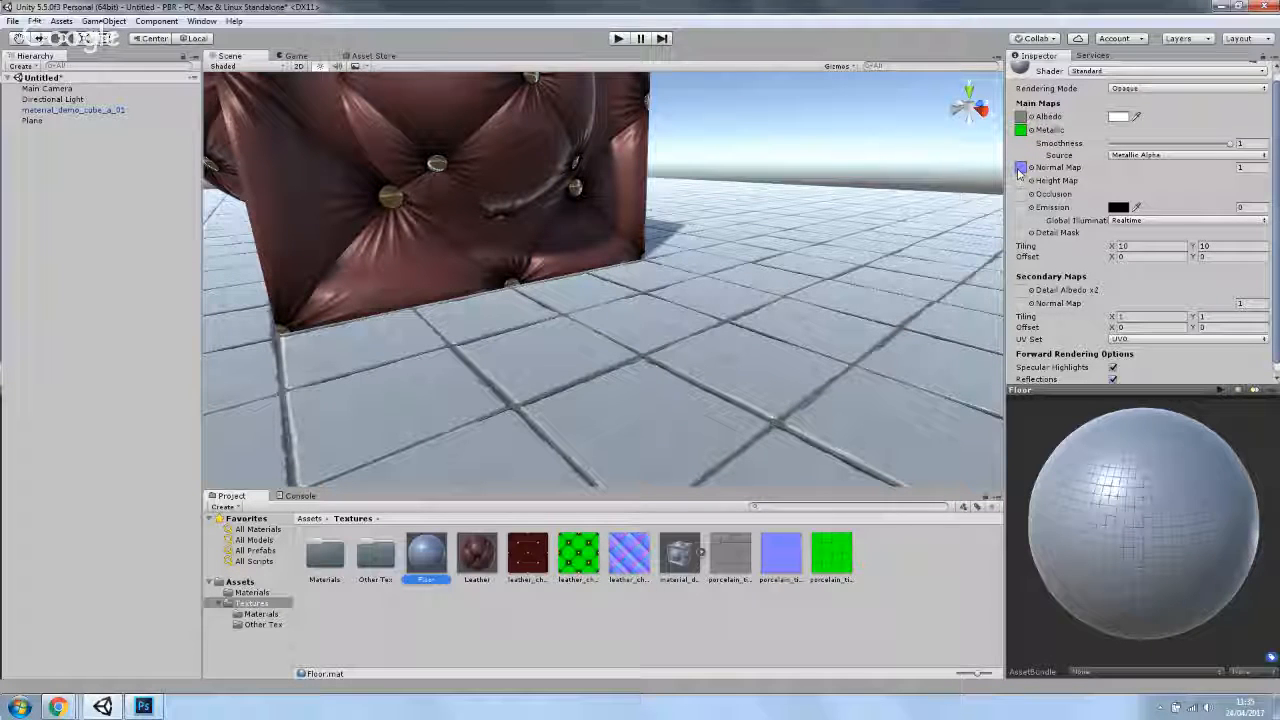
pyautogui.doubleClick(832, 560)
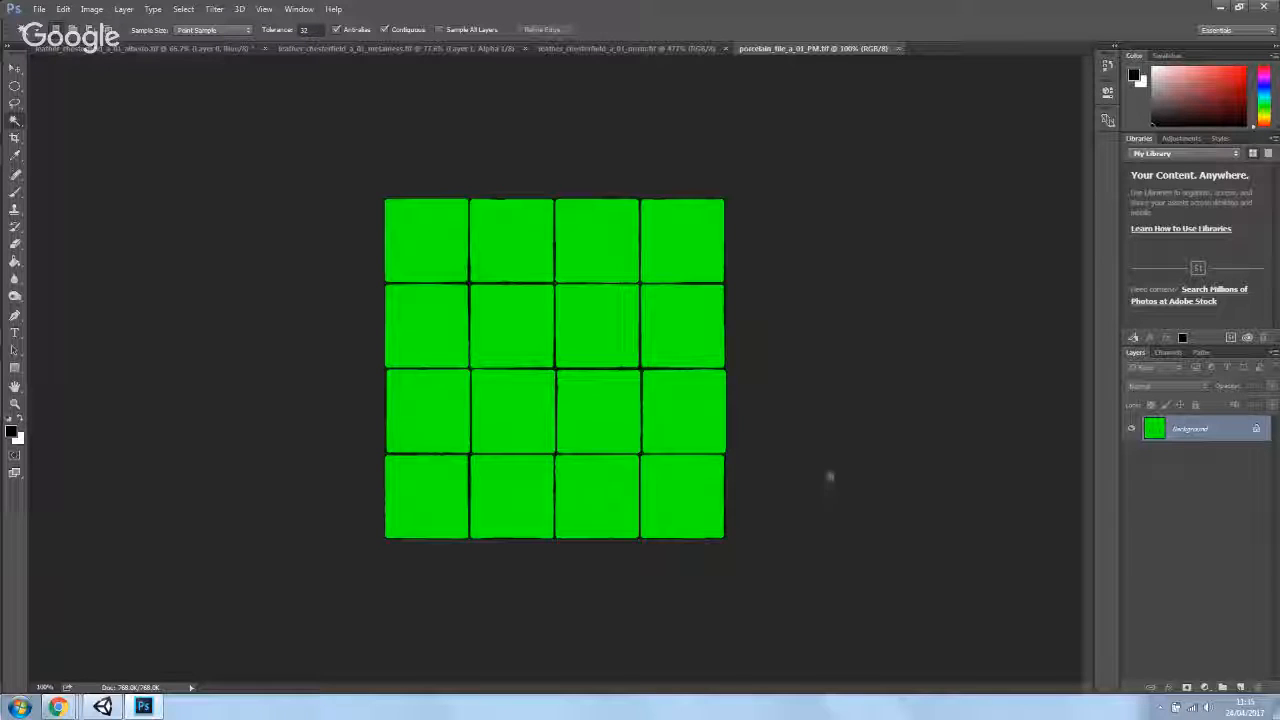
pyautogui.click(1169, 352)
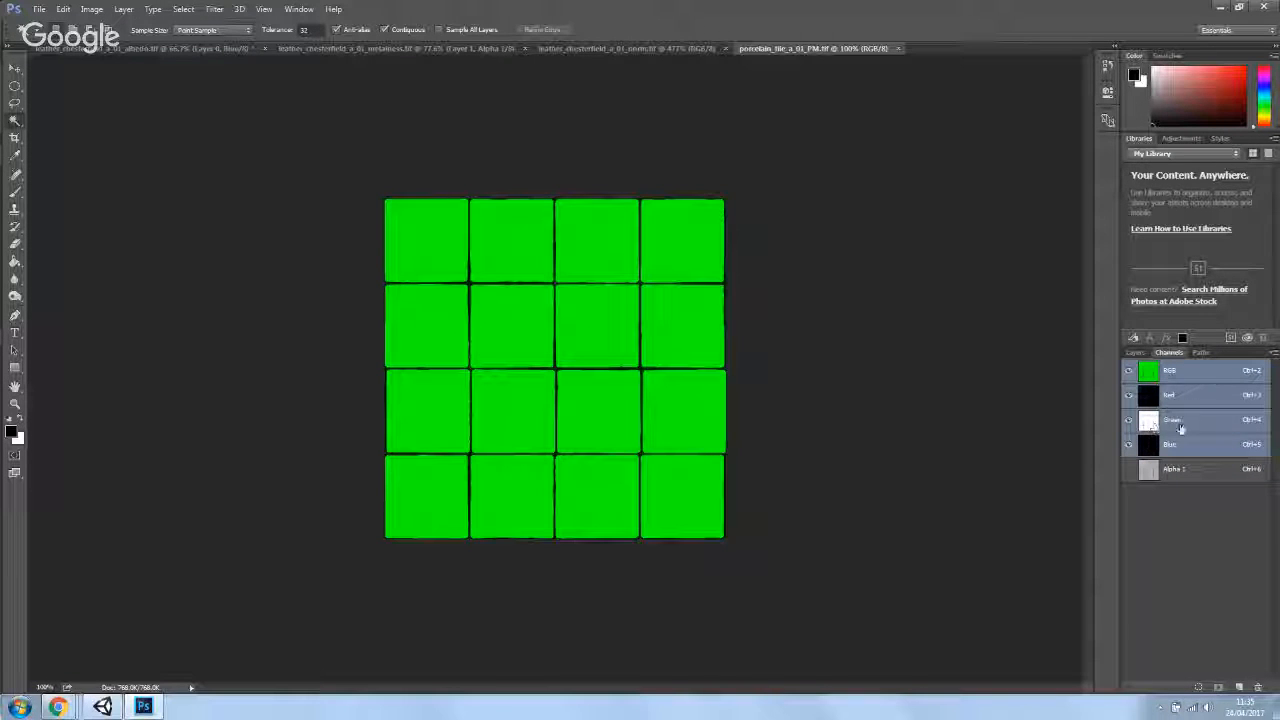
pyautogui.click(1181, 428)
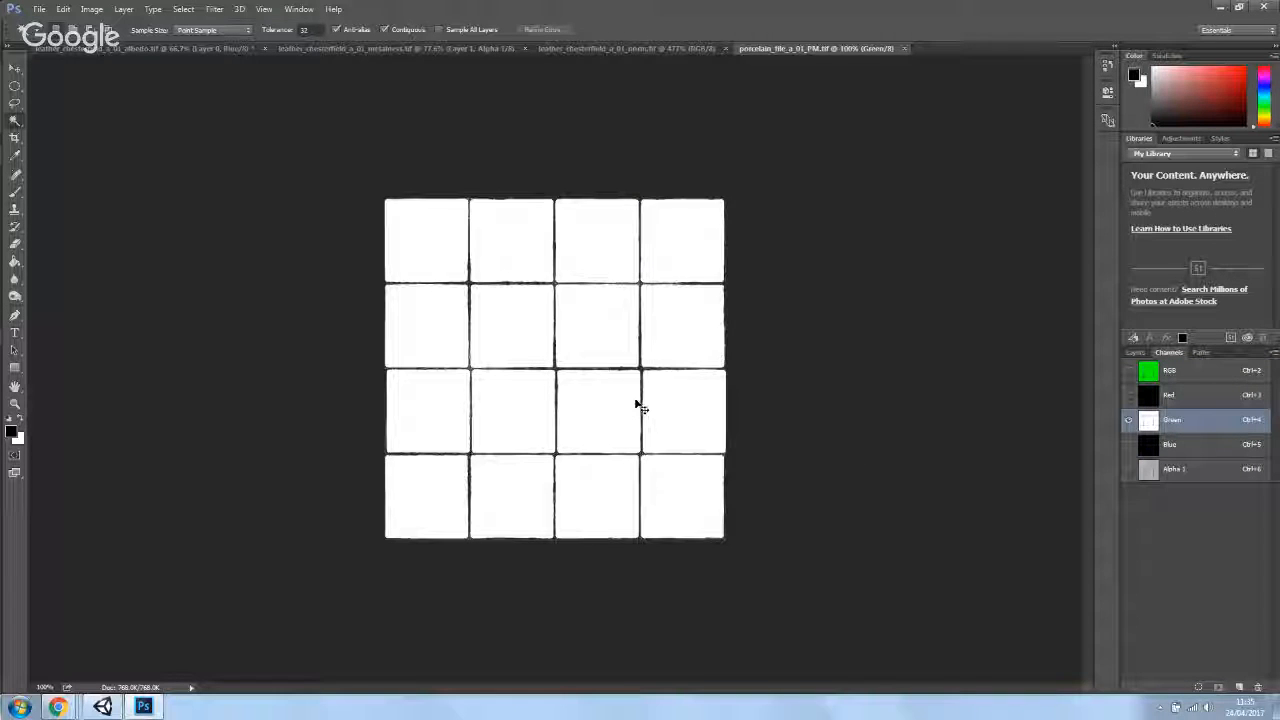
# - Select the tiles in the Green channel, fill that selection white in the Blue channel, and show the composite RGB
pyautogui.click(634, 404)
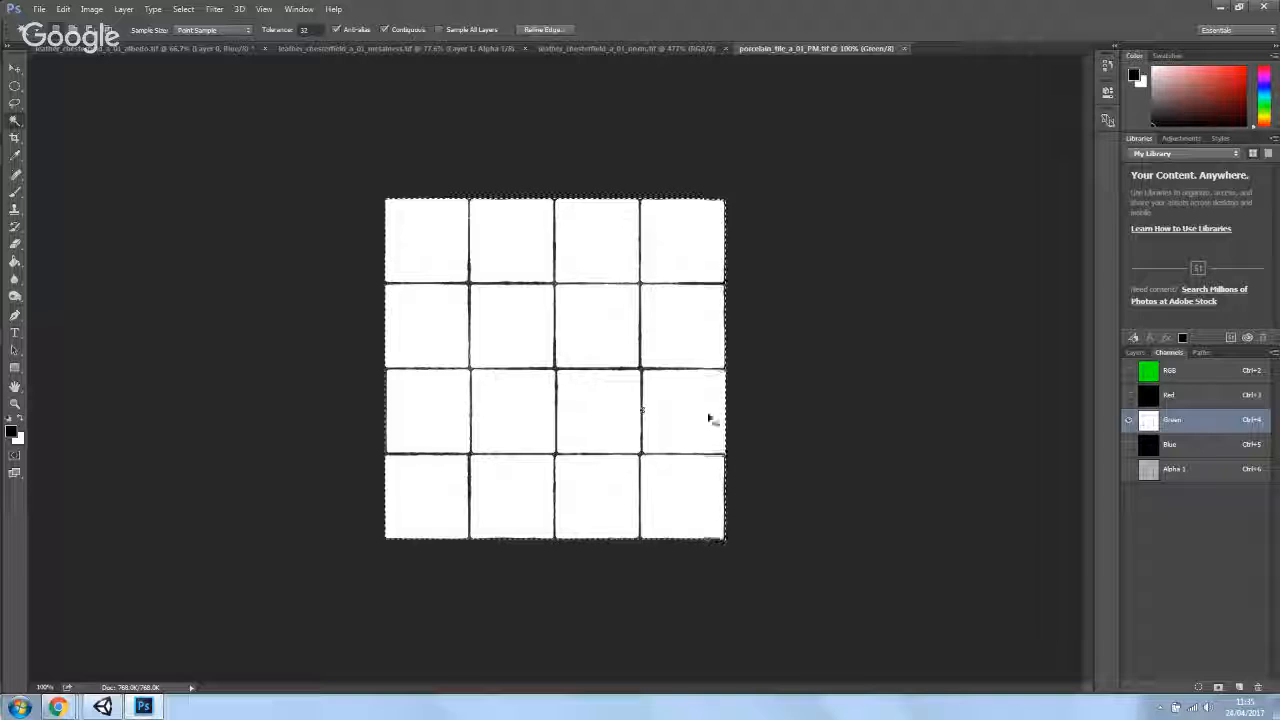
pyautogui.click(1170, 446)
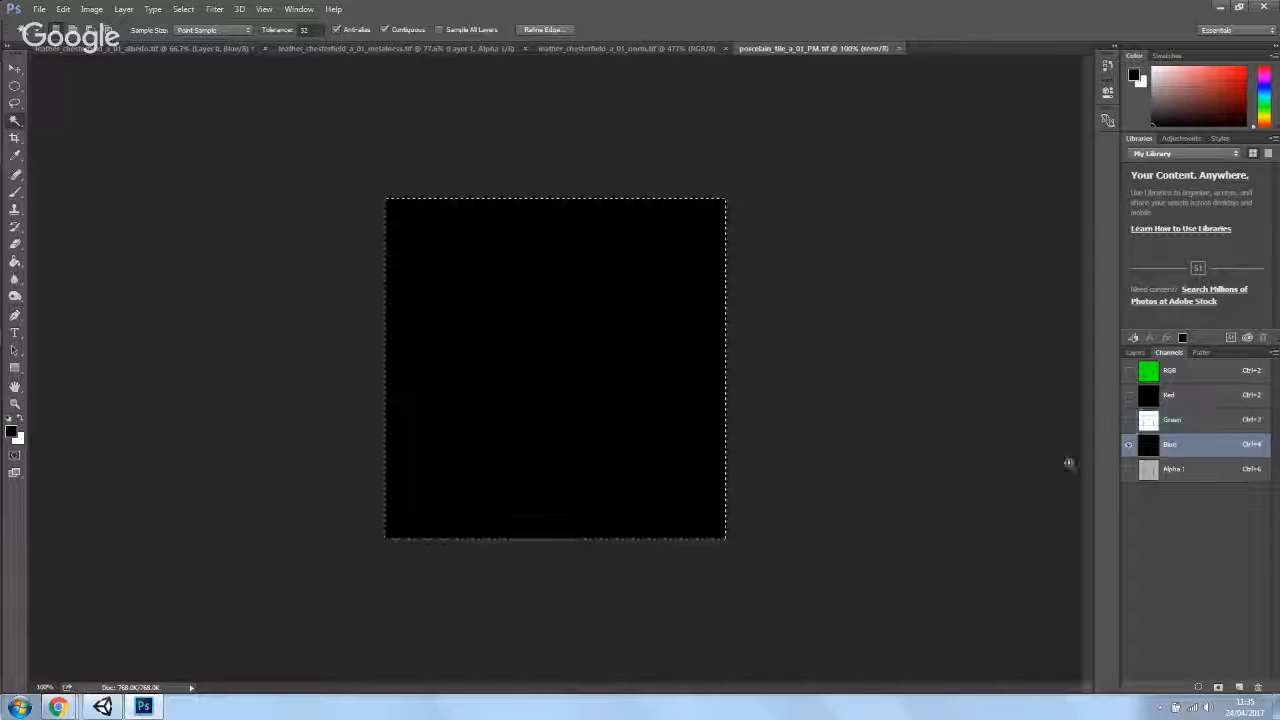
pyautogui.press('Delete')
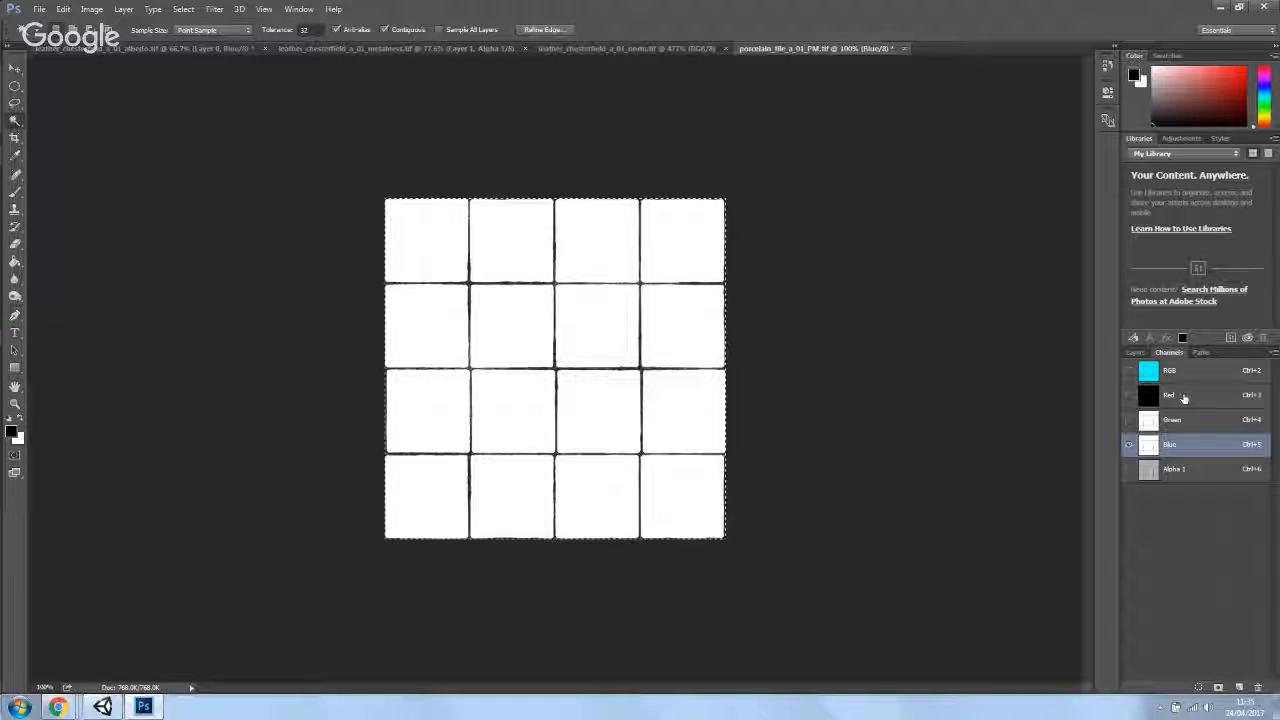
pyautogui.click(1128, 372)
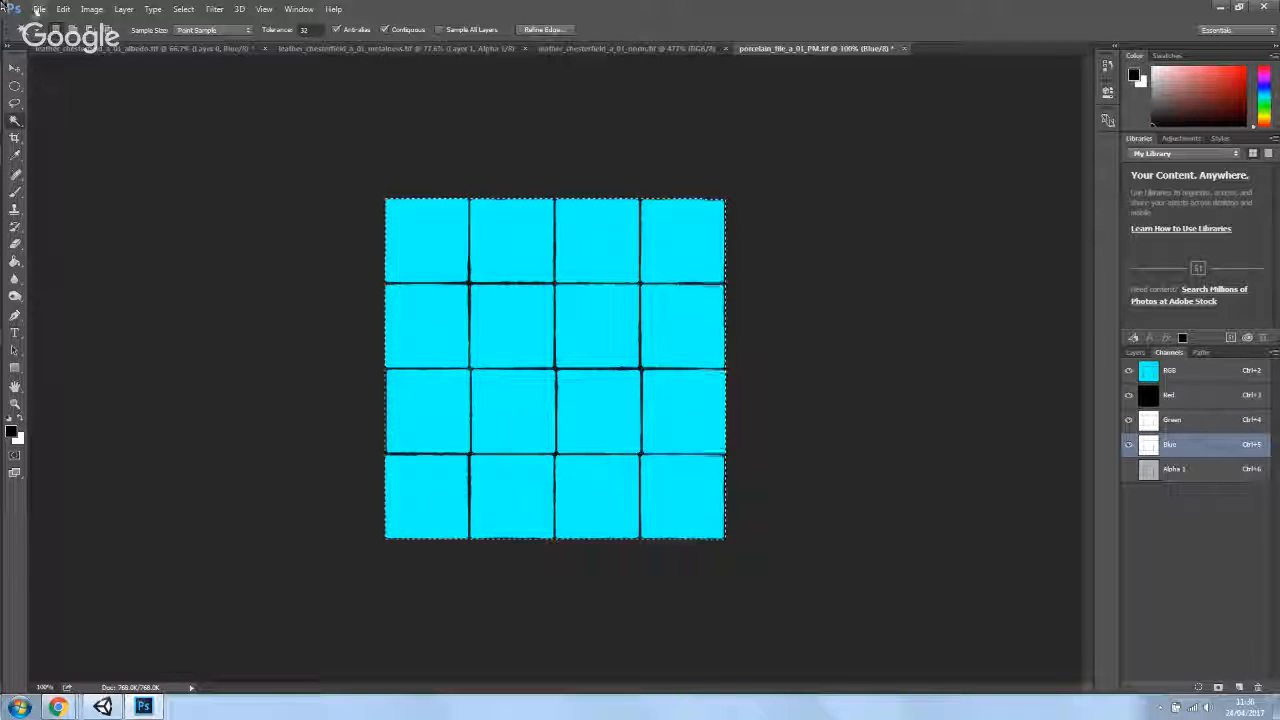
# - Save the porcelain tile PM texture and switch back to Unity
pyautogui.click(38, 9)
pyautogui.click(50, 144)
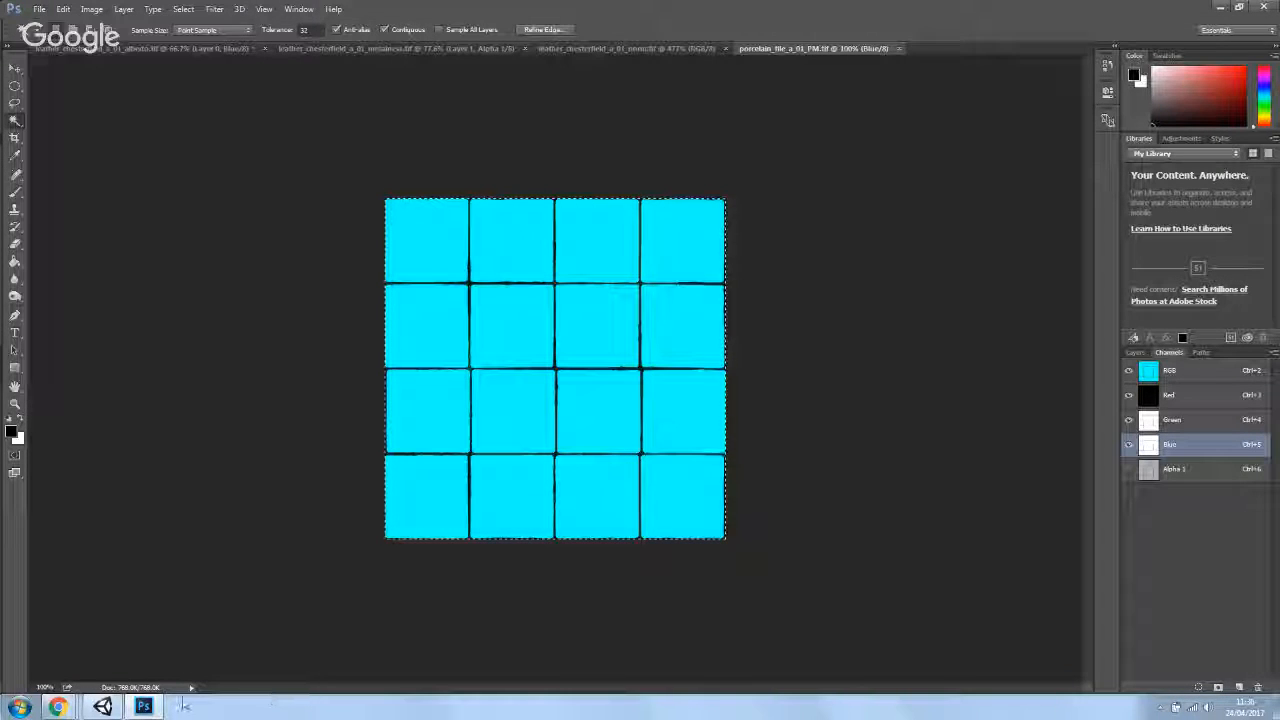
pyautogui.click(64, 710)
pyautogui.click(100, 707)
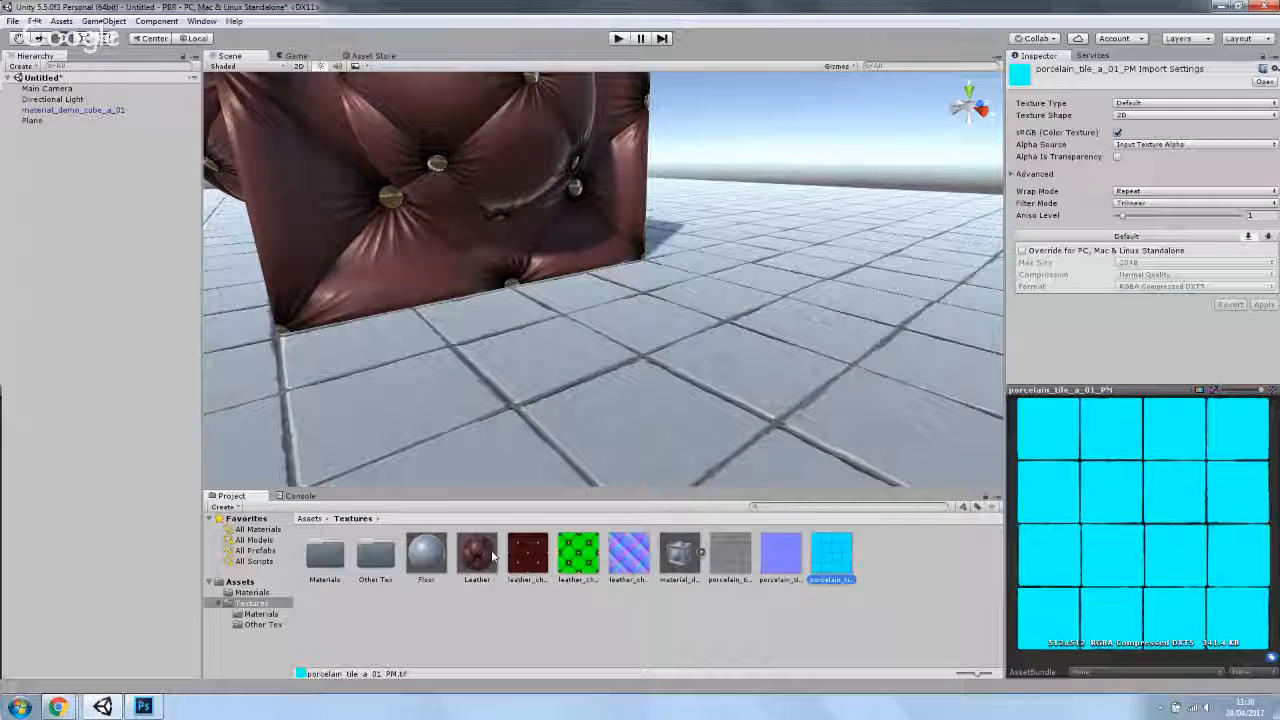
# - Assign the porcelain tile PM texture to the Floor material's Occlusion and Height Map slots, setting height to about 0.0125
pyautogui.click(430, 553)
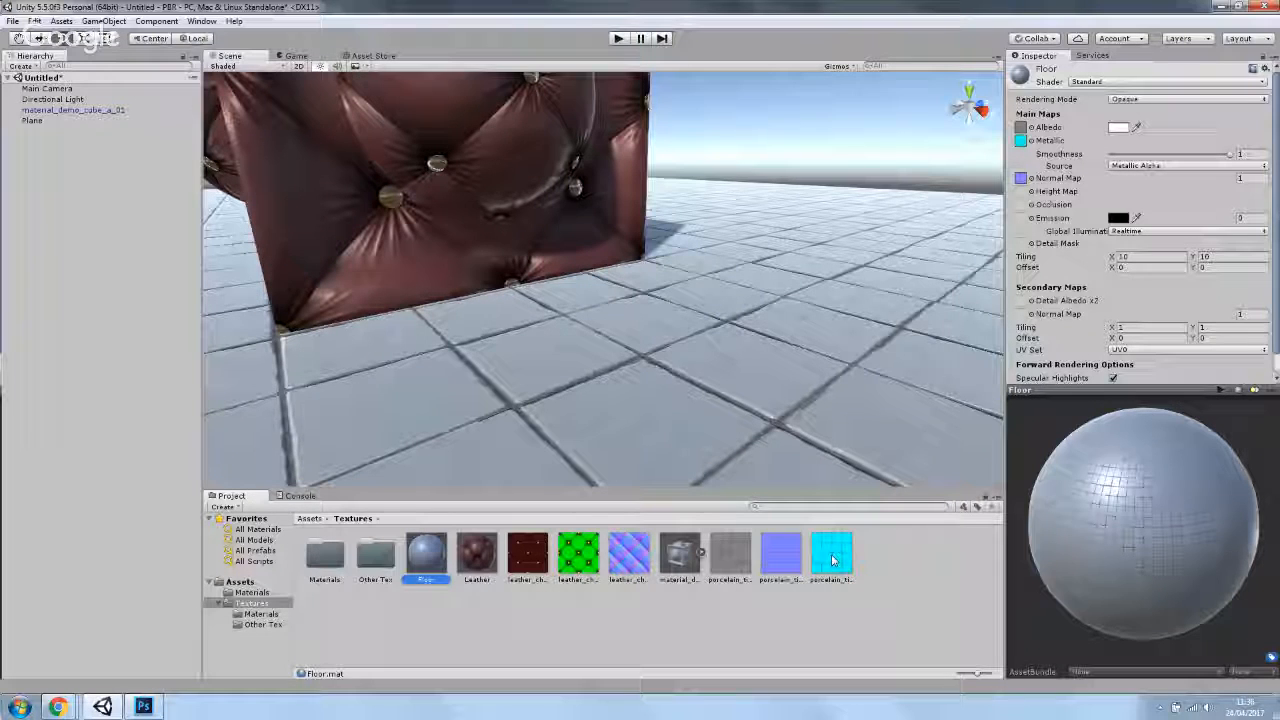
pyautogui.moveTo(836, 560); pyautogui.dragTo(1021, 207)
pyautogui.moveTo(836, 558); pyautogui.dragTo(1020, 198)
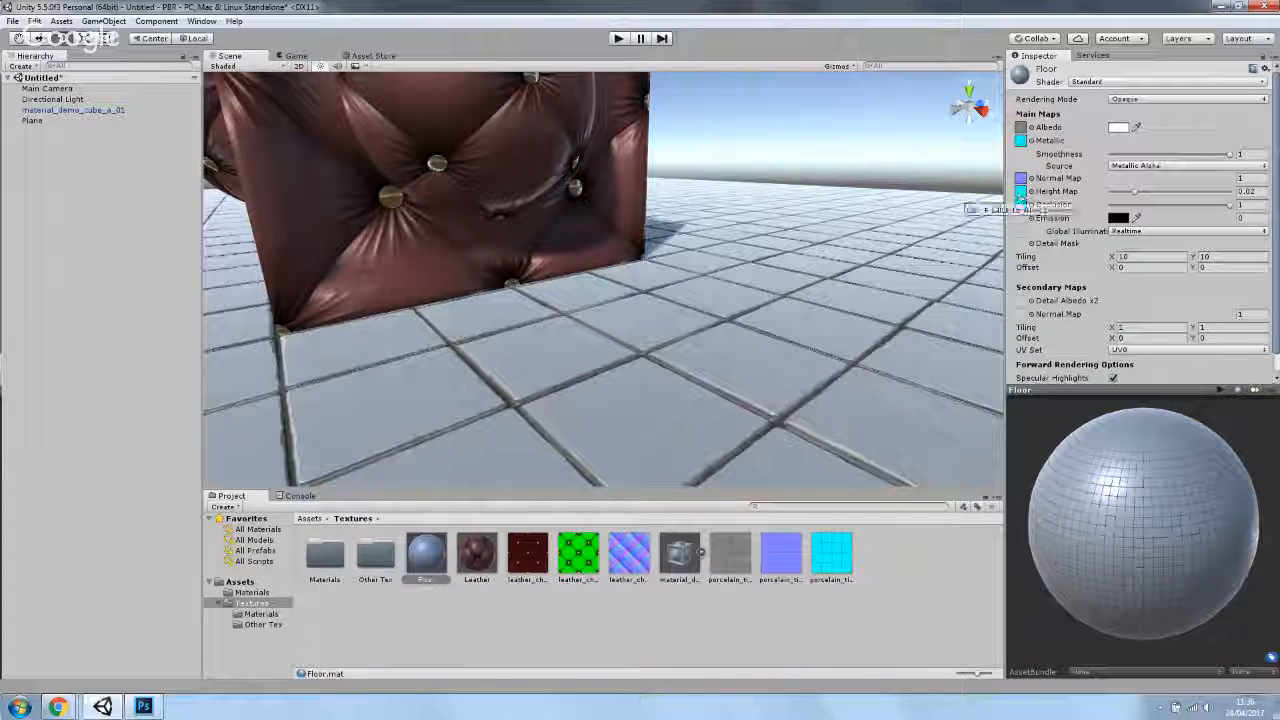
pyautogui.moveTo(1134, 191)
pyautogui.mouseDown()
pyautogui.moveTo(1186, 201)
pyautogui.moveTo(1122, 193)
pyautogui.mouseUp()
pyautogui.moveTo(716, 357); pyautogui.dragTo(676, 337)
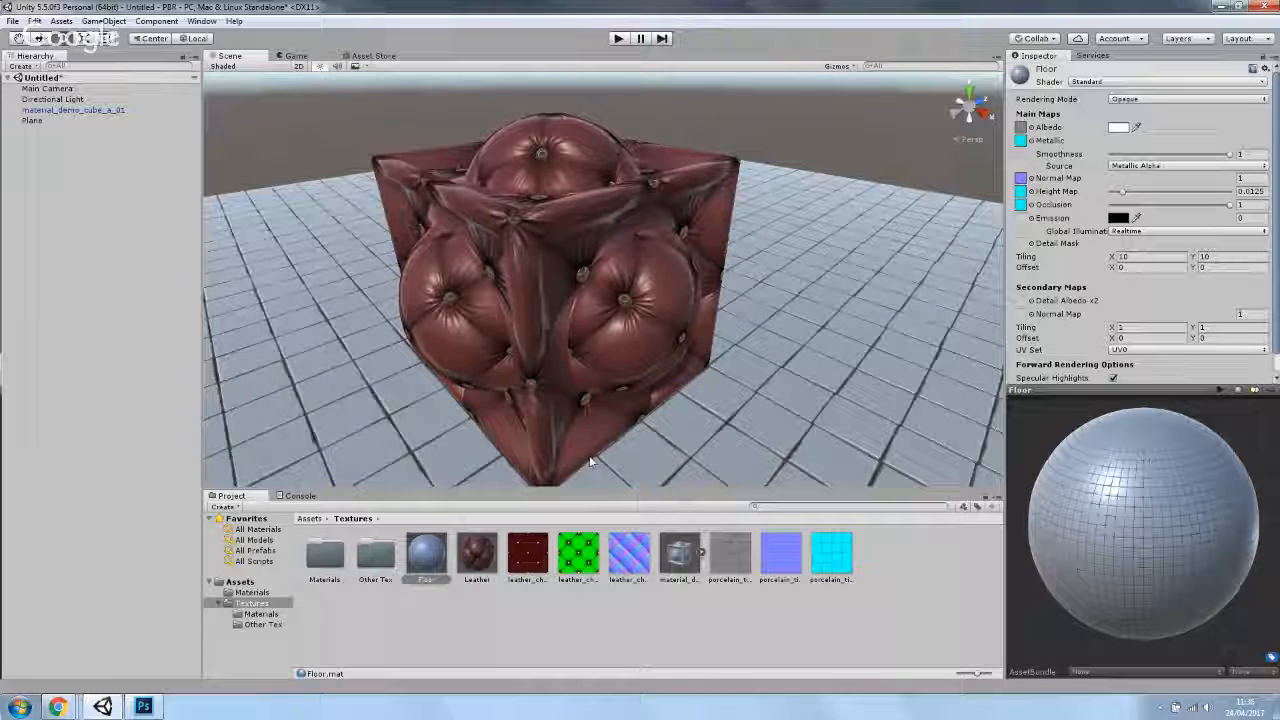
pyautogui.moveTo(57, 707)
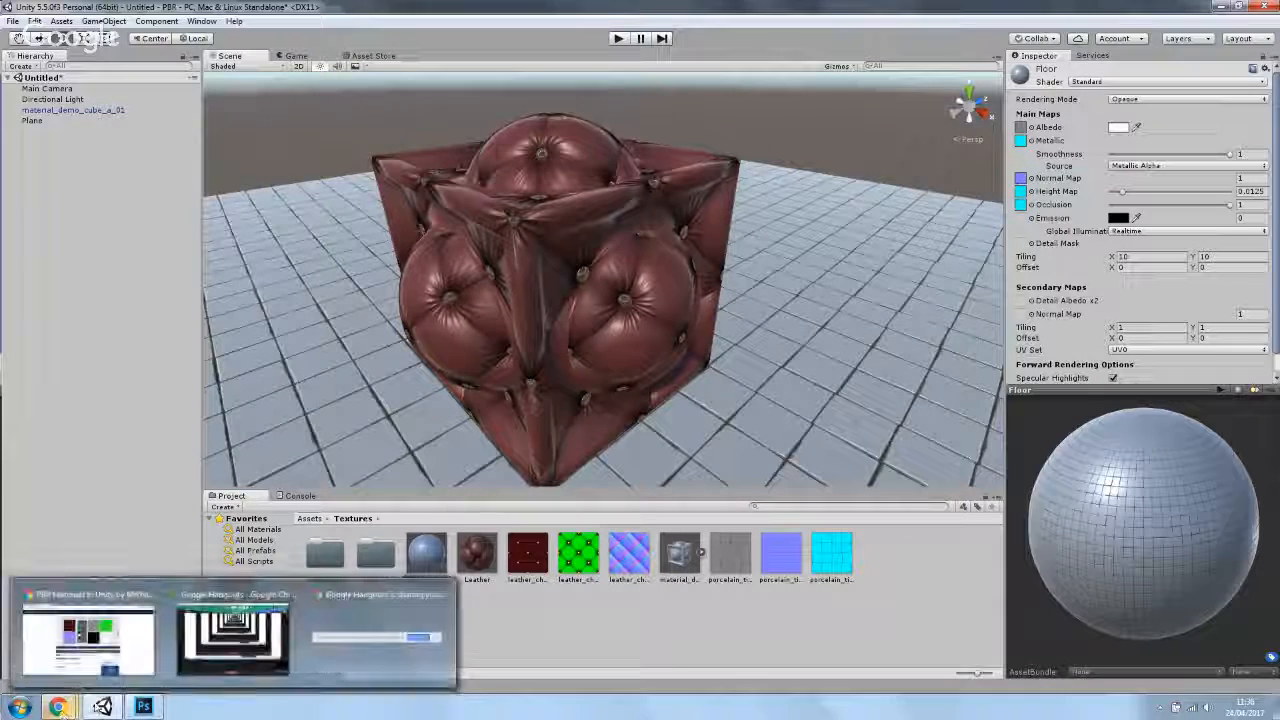
pyautogui.click(237, 601)
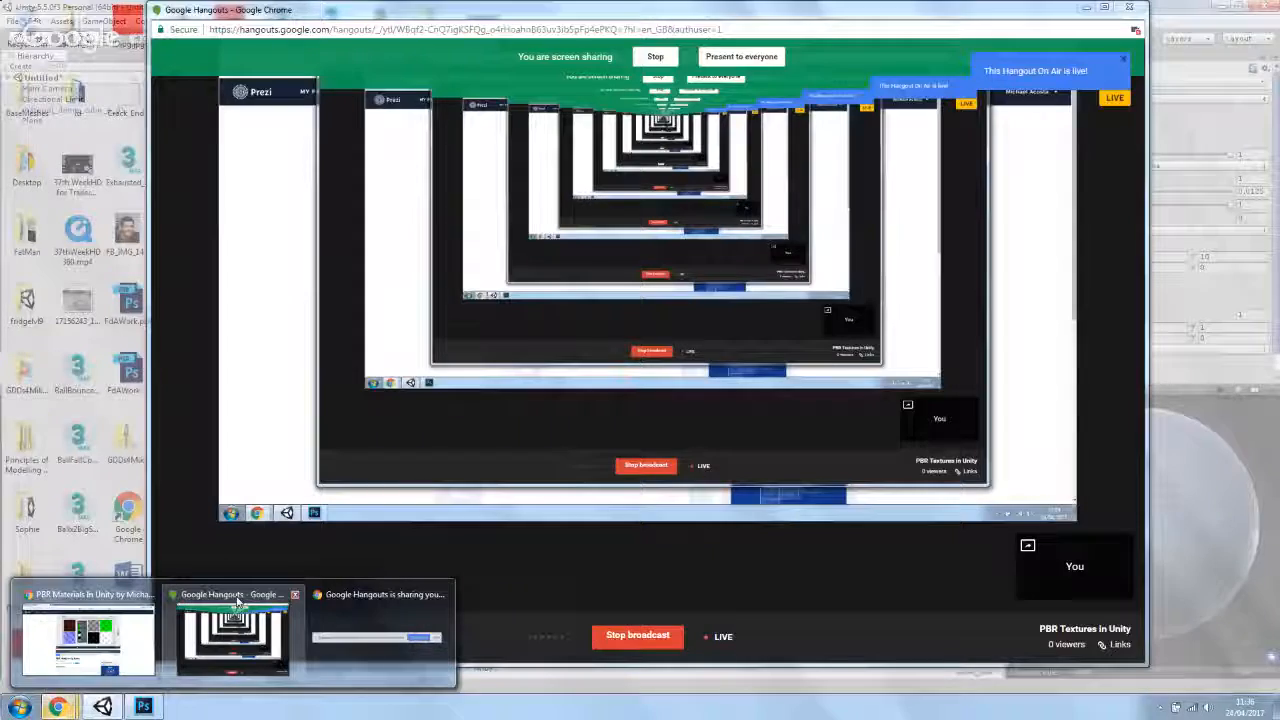